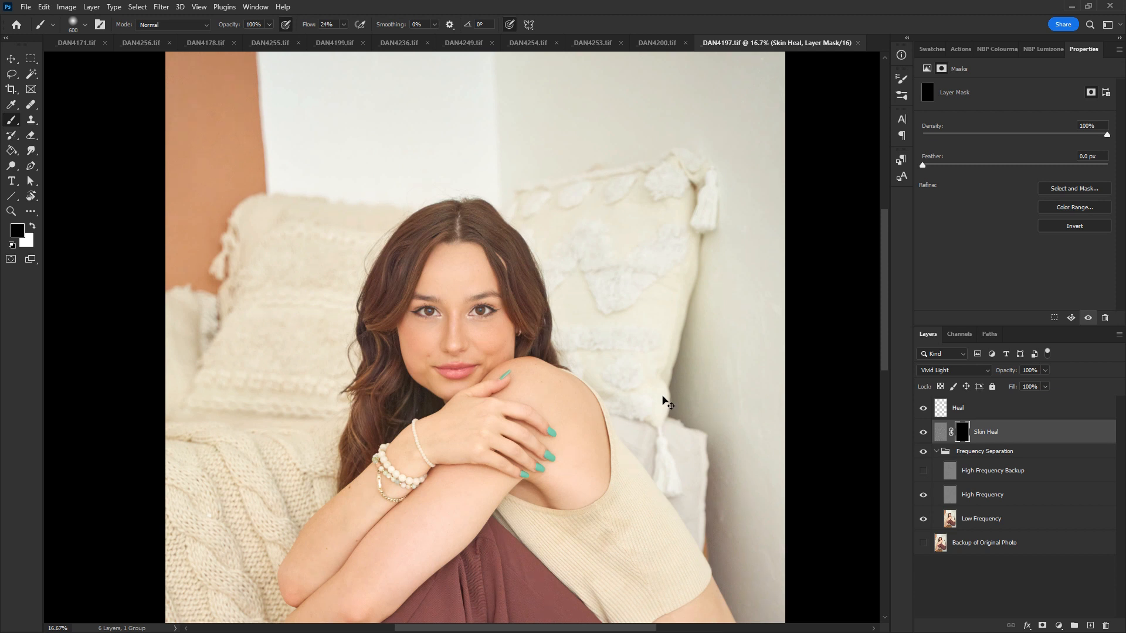
# On the Heal layer, use the Healing Brush to retouch the wall corner above the pillow, sampling clean wall nearby
pyautogui.hotkey('ctrl', '-')
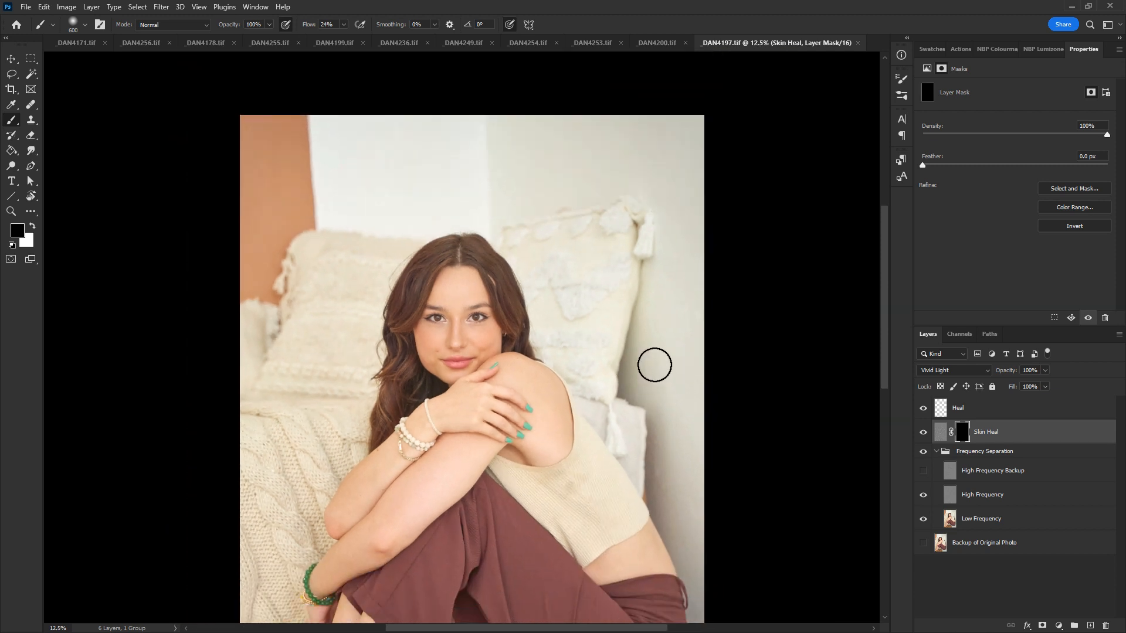
pyautogui.click(978, 409)
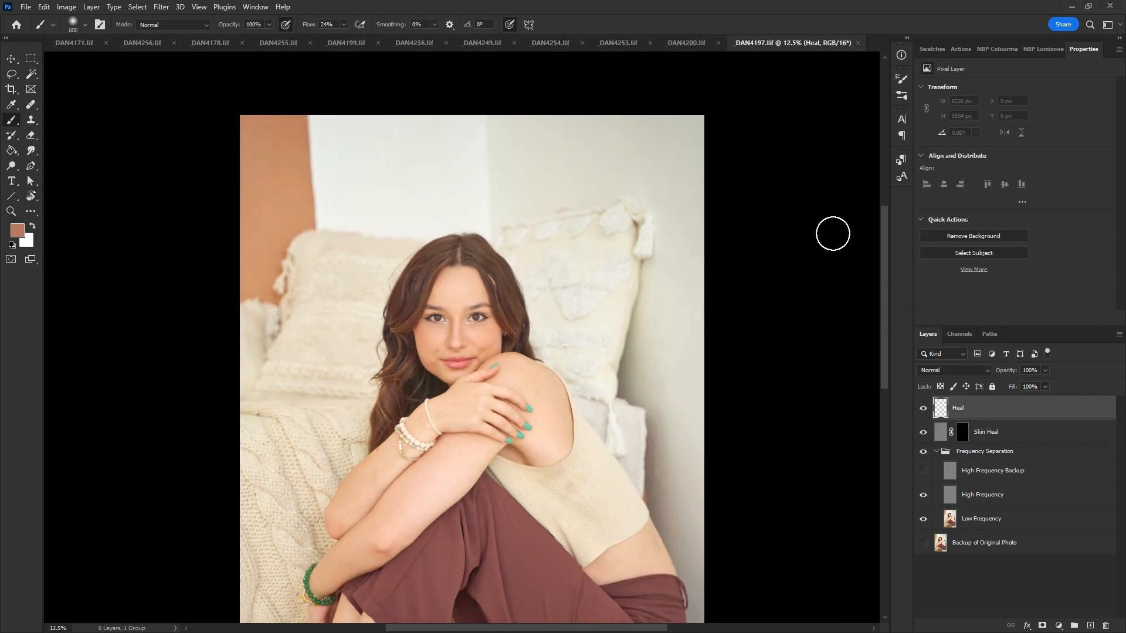
pyautogui.press(']')
pyautogui.press(']')
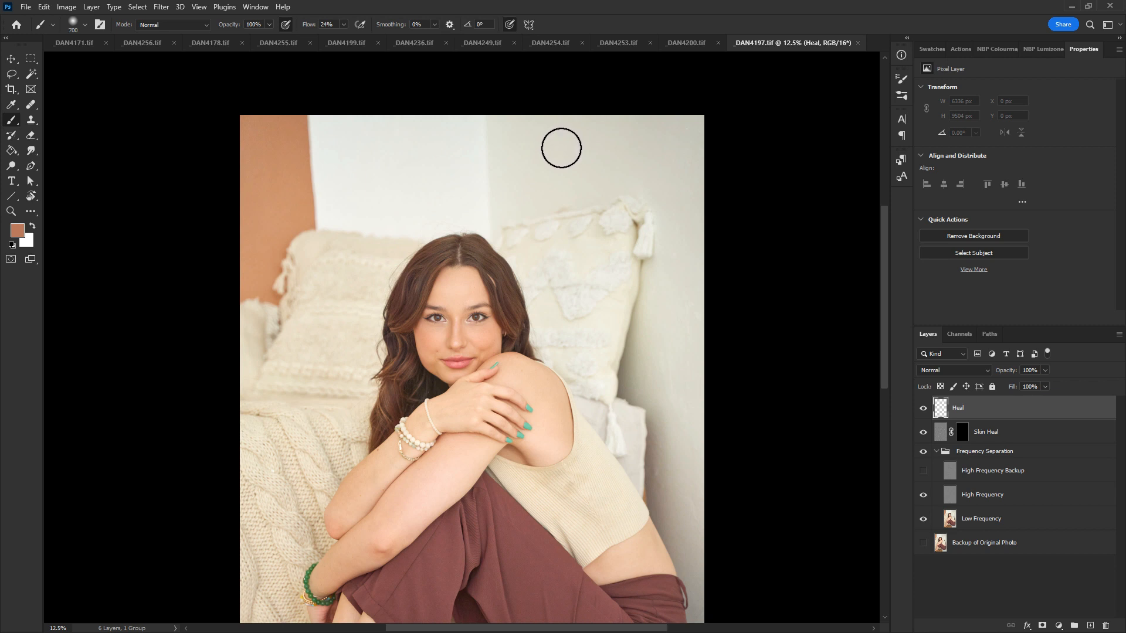
pyautogui.click(31, 104)
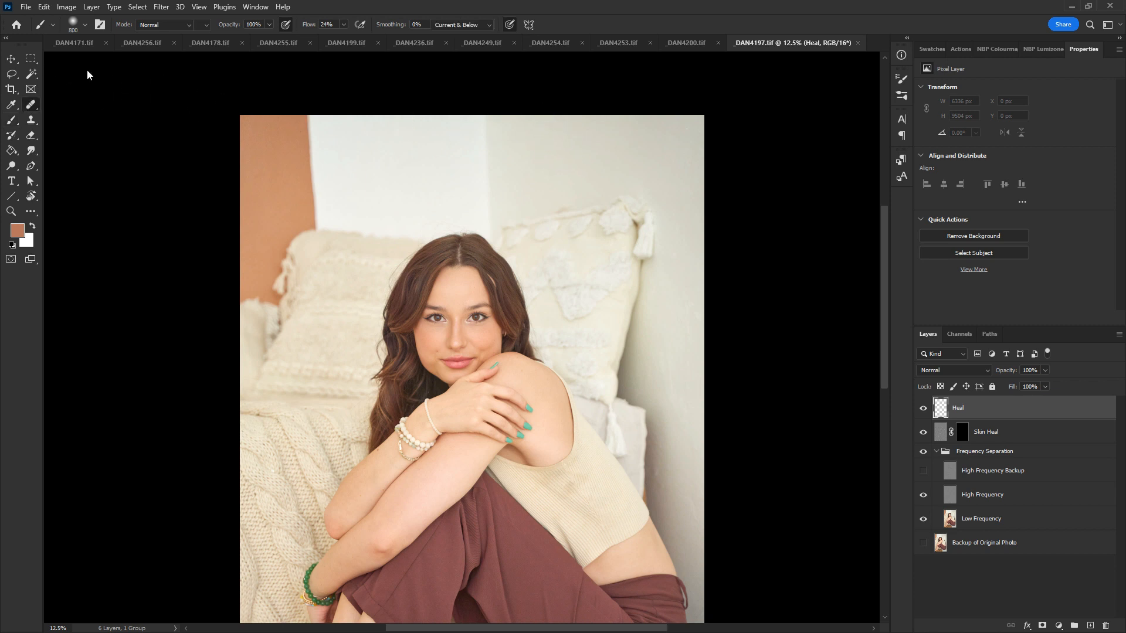
pyautogui.keyDown('alt'); pyautogui.click(541, 160); pyautogui.keyUp('alt')
pyautogui.moveTo(491, 213); pyautogui.dragTo(497, 189)
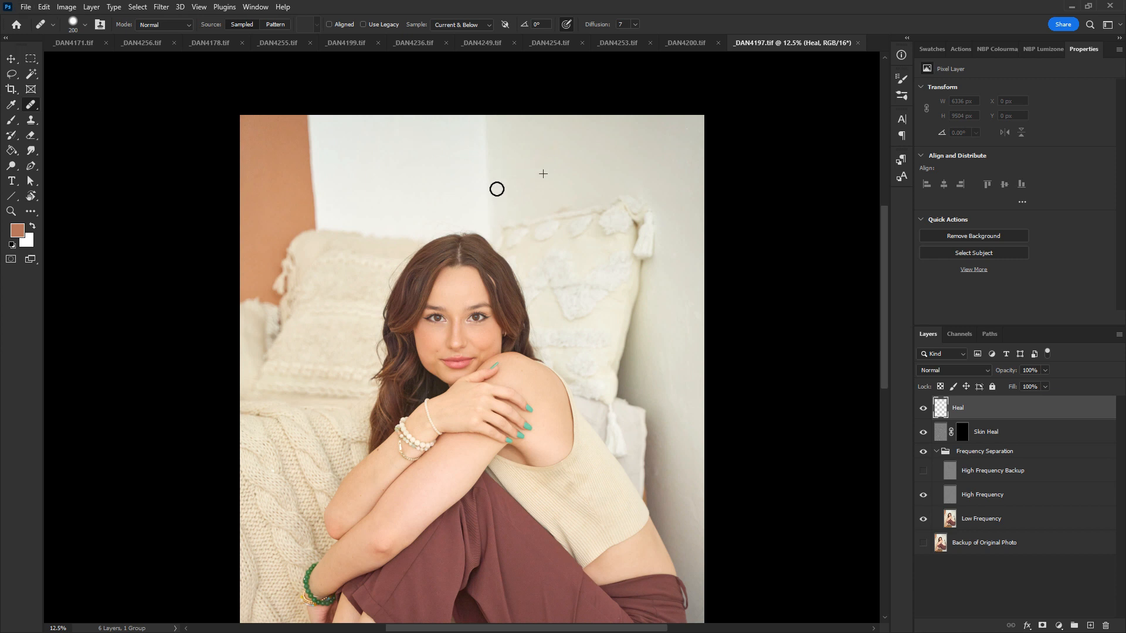
pyautogui.click(479, 140)
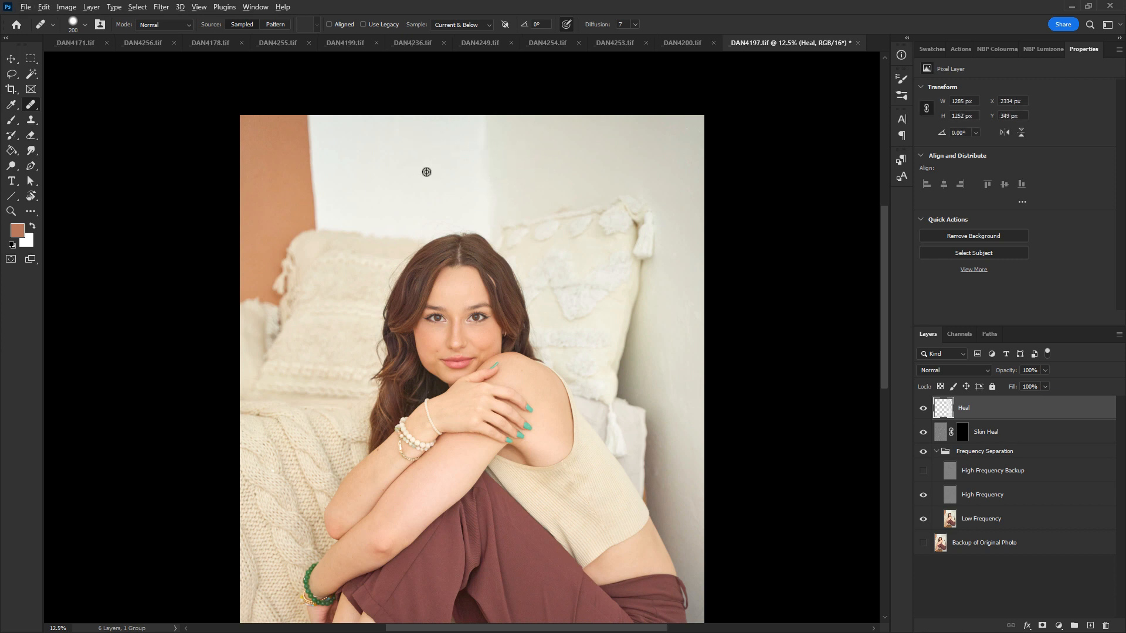
pyautogui.click(483, 130)
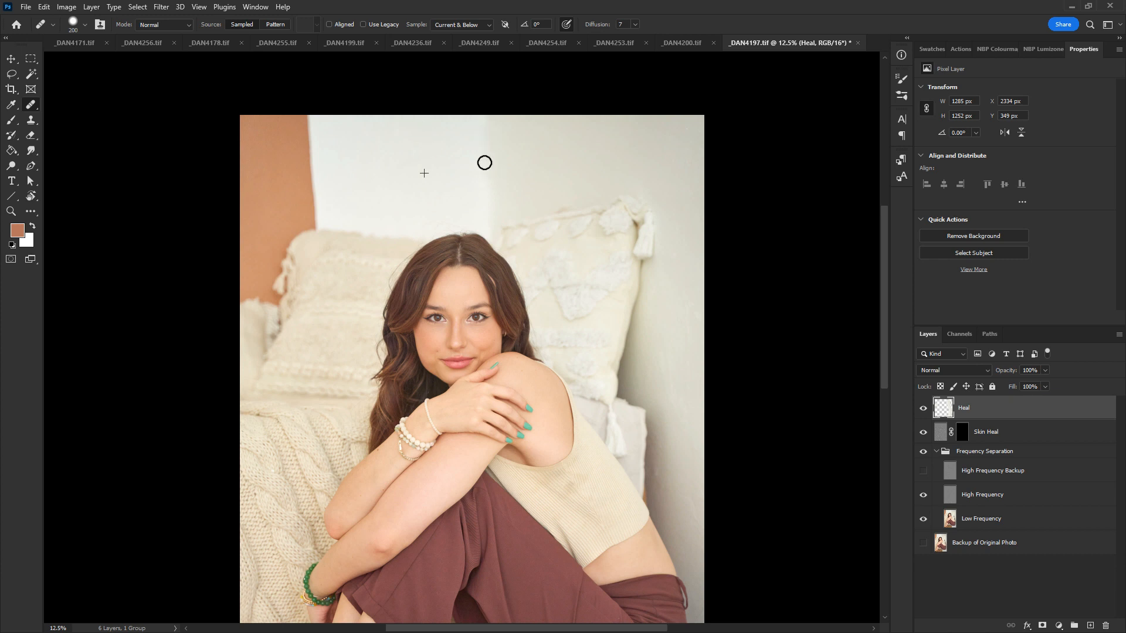
# Continue healing along the wall corner up to the photo's upper edge, repeatedly resampling the clean white wall
pyautogui.keyDown('alt'); pyautogui.click(432, 176); pyautogui.keyUp('alt')
pyautogui.moveTo(490, 177)
pyautogui.mouseDown()
pyautogui.moveTo(490, 223)
pyautogui.moveTo(484, 135)
pyautogui.moveTo(480, 160)
pyautogui.mouseUp()
pyautogui.keyDown('alt'); pyautogui.click(438, 174); pyautogui.keyUp('alt')
pyautogui.moveTo(488, 118); pyautogui.dragTo(485, 135)
pyautogui.keyDown('alt'); pyautogui.click(437, 175); pyautogui.keyUp('alt')
pyautogui.keyDown('alt'); pyautogui.click(421, 192); pyautogui.keyUp('alt')
pyautogui.keyDown('alt'); pyautogui.click(438, 173); pyautogui.keyUp('alt')
pyautogui.moveTo(491, 222); pyautogui.dragTo(490, 187)
pyautogui.keyDown('alt'); pyautogui.click(464, 167); pyautogui.keyUp('alt')
pyautogui.moveTo(494, 140)
pyautogui.mouseDown()
pyautogui.moveTo(493, 174)
pyautogui.moveTo(491, 140)
pyautogui.mouseUp()
# Set the Healing Brush size to 90 and heal the pale marks along the lower edge of the trousers
pyautogui.press(']')
pyautogui.press(']')
pyautogui.press(']')
pyautogui.press(']')
pyautogui.moveTo(882, 342); pyautogui.dragTo(885, 444)
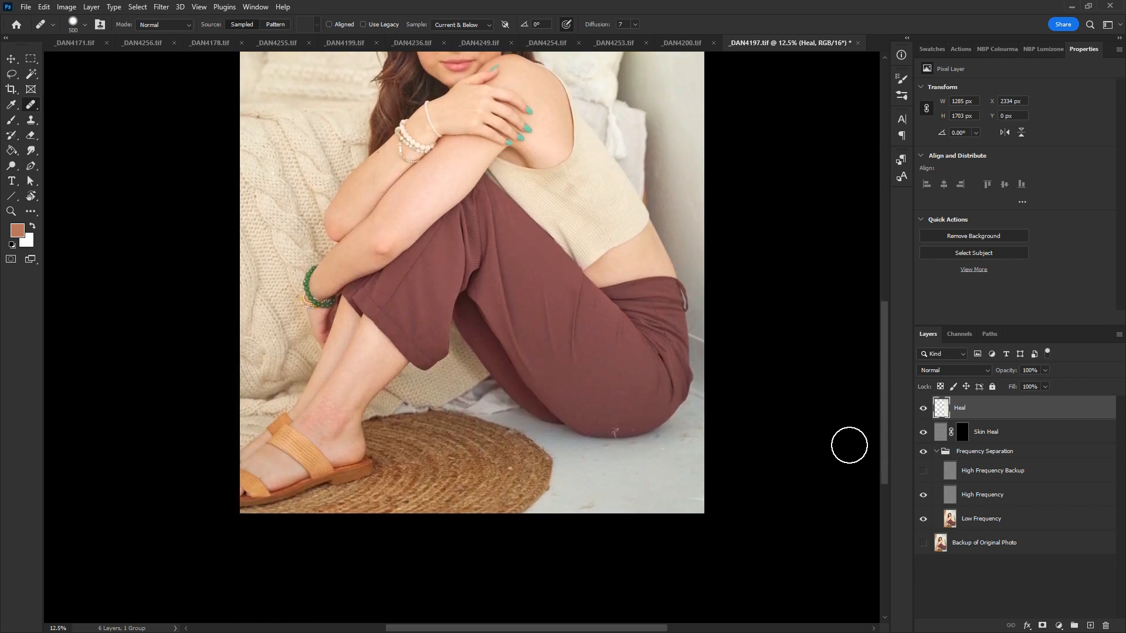
pyautogui.press('[')
pyautogui.press('[')
pyautogui.press('[')
pyautogui.press('[')
pyautogui.press('[')
pyautogui.press('[')
pyautogui.press('[')
pyautogui.press('[')
pyautogui.press('[')
pyautogui.moveTo(616, 432); pyautogui.dragTo(607, 437)
pyautogui.moveTo(635, 429); pyautogui.dragTo(636, 429)
pyautogui.keyDown('alt'); pyautogui.click(620, 397); pyautogui.keyUp('alt')
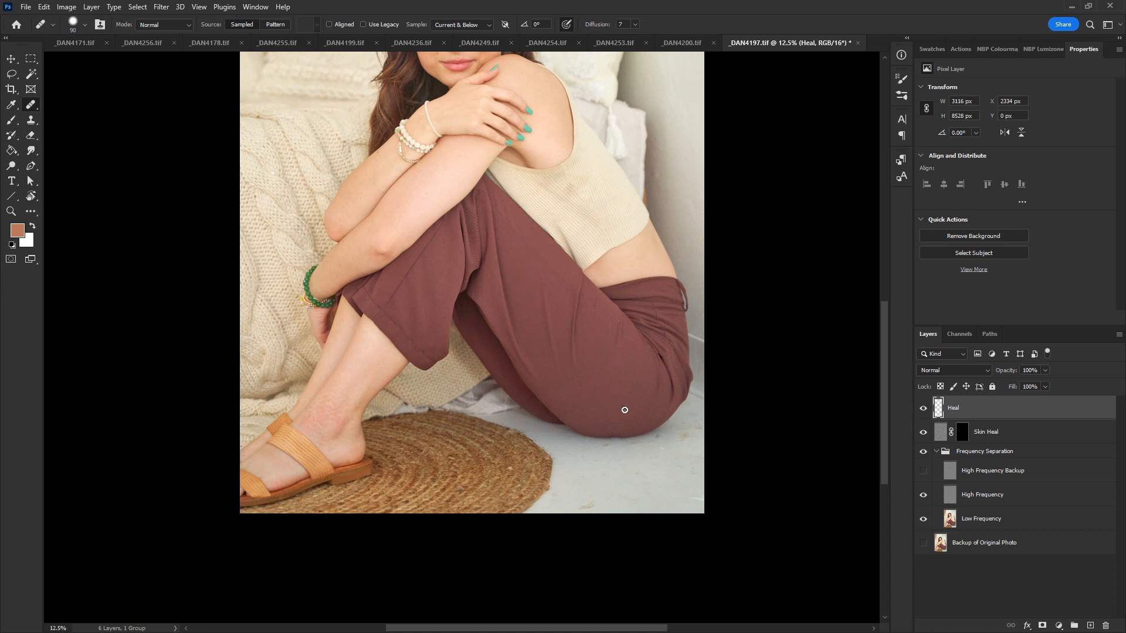
# Switch to the Spot Healing Brush and remove the white mark and specks on the floor just below the trousers
pyautogui.press('e')
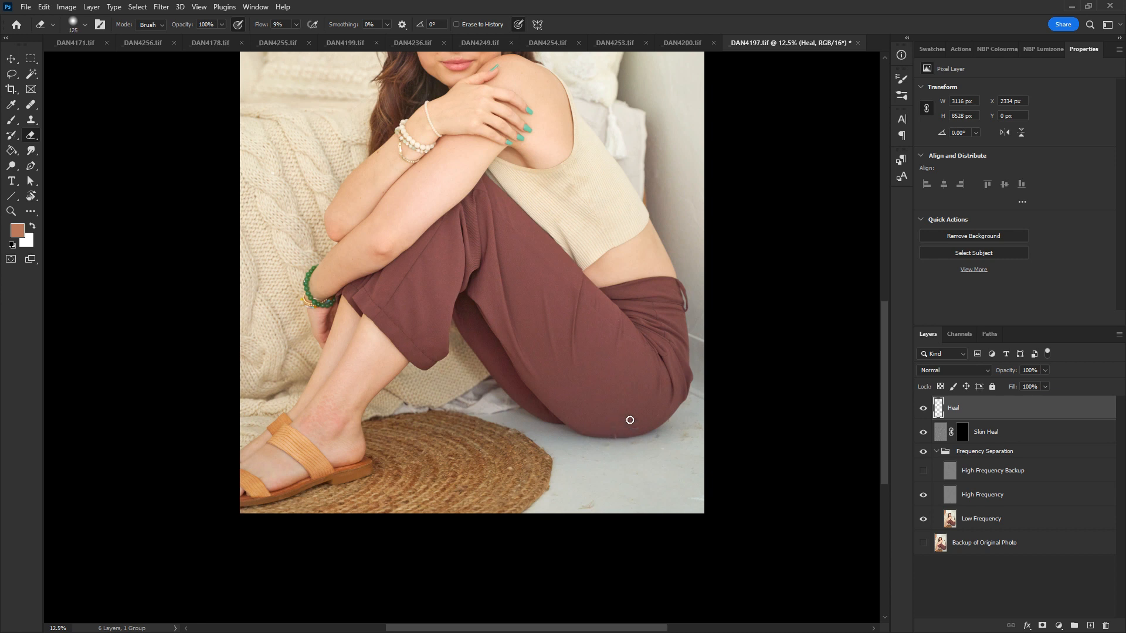
pyautogui.press('j')
pyautogui.scroll(2, 612, 398)
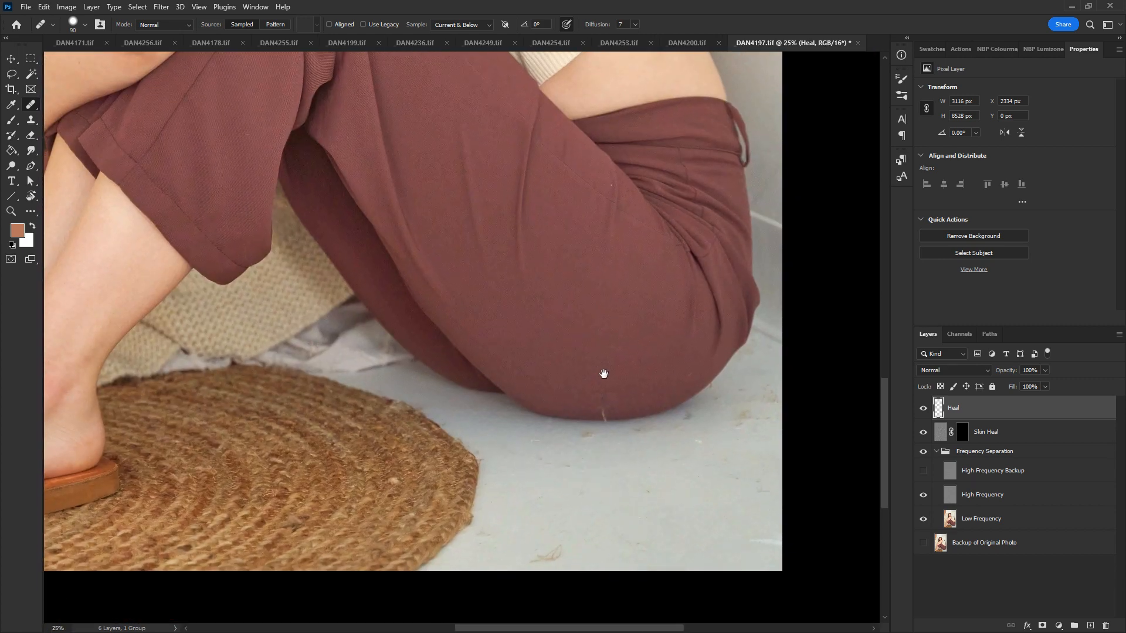
pyautogui.moveTo(604, 373); pyautogui.dragTo(605, 376)
pyautogui.press('[')
pyautogui.press('[')
pyautogui.press('[')
pyautogui.press('[')
pyautogui.press('[')
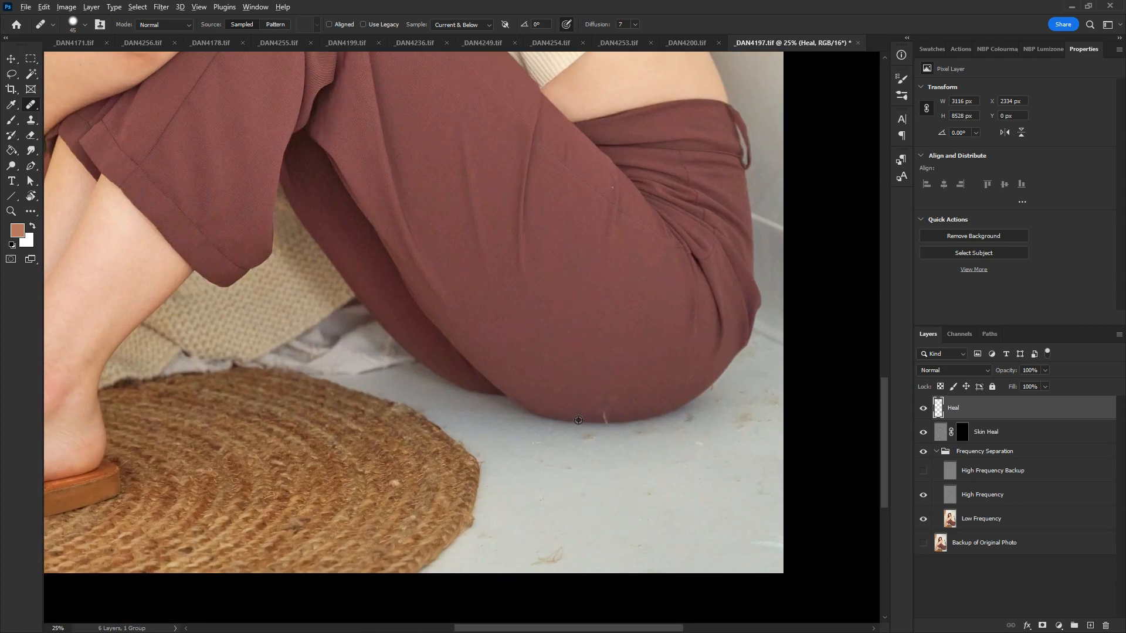
pyautogui.rightClick(31, 105)
pyautogui.click(64, 100)
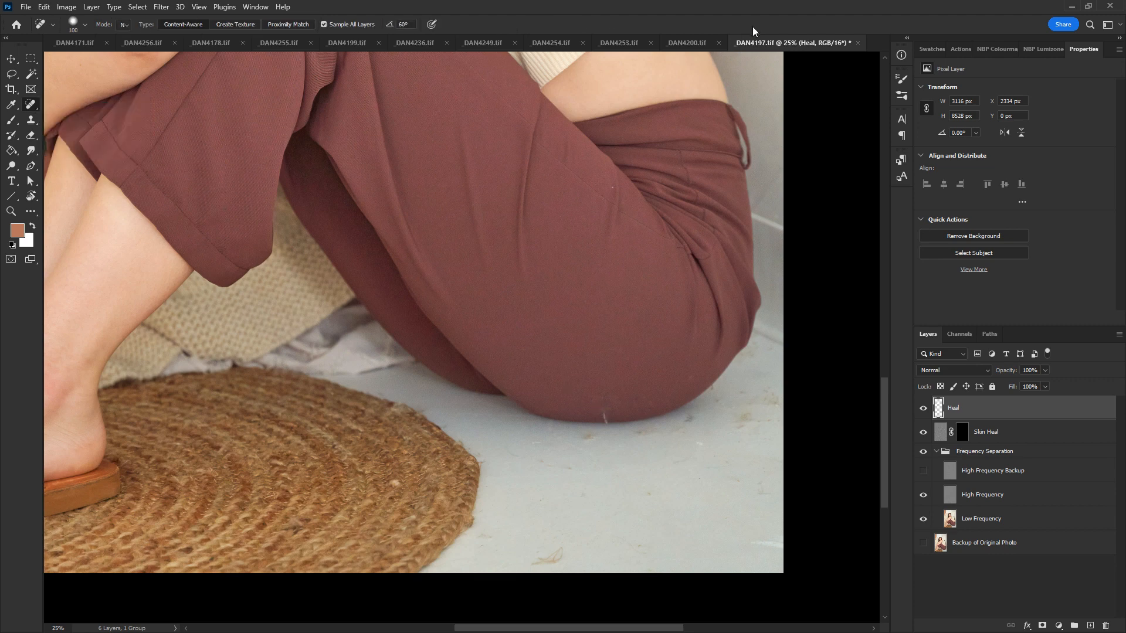
pyautogui.press('[')
pyautogui.press('[')
pyautogui.press('[')
pyautogui.moveTo(610, 430)
pyautogui.mouseDown()
pyautogui.moveTo(619, 403)
pyautogui.moveTo(590, 436)
pyautogui.mouseUp()
# Enlarge the Spot Healing Brush to 80 and remove the remaining specks on the floor and lower trousers
pyautogui.press(']')
pyautogui.press(']')
pyautogui.click(569, 474)
pyautogui.click(536, 459)
pyautogui.click(598, 408)
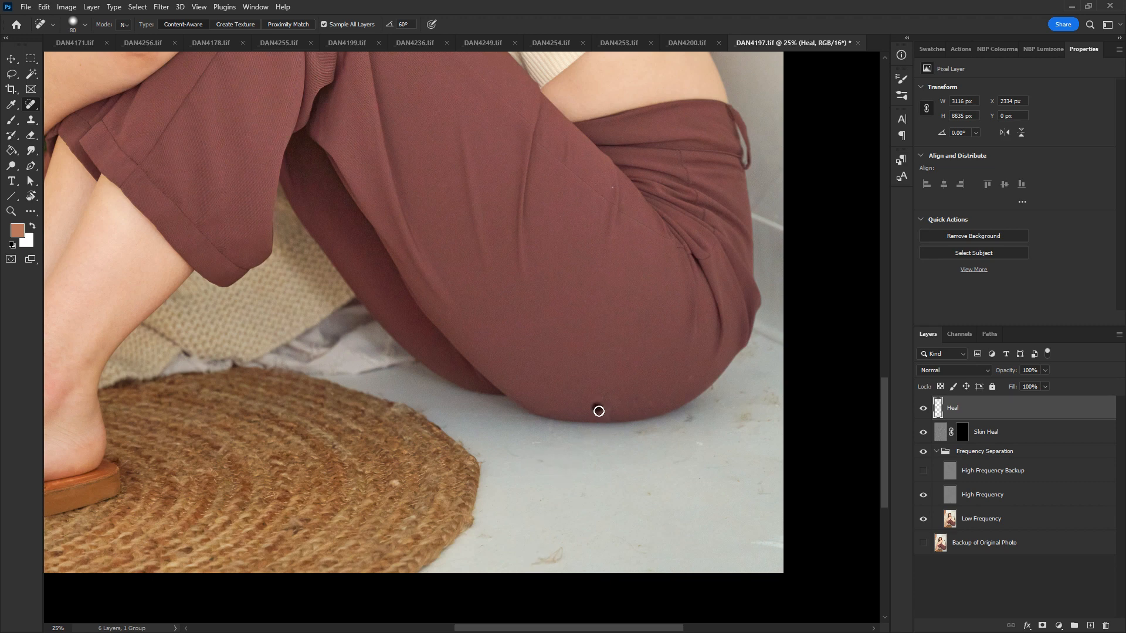
pyautogui.click(615, 406)
pyautogui.moveTo(536, 563); pyautogui.dragTo(564, 551)
# Review the retouched photo and close _DAN4197.tif, saving its changes
pyautogui.hotkey('ctrl', '-')
pyautogui.hotkey('ctrl', '-')
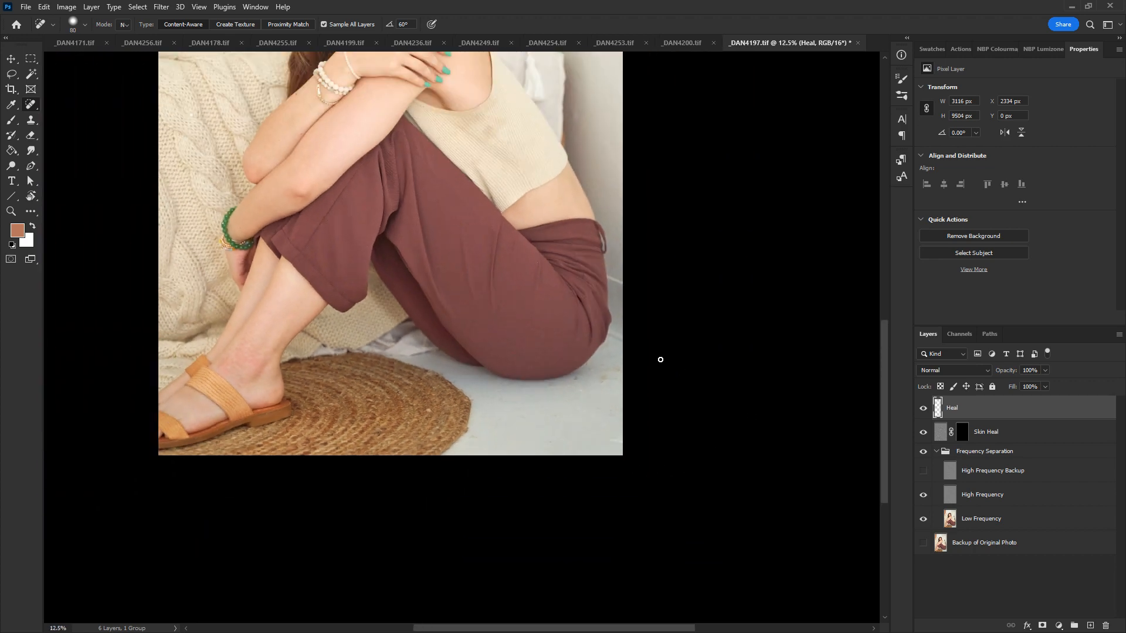
pyautogui.moveTo(516, 213); pyautogui.dragTo(540, 375)
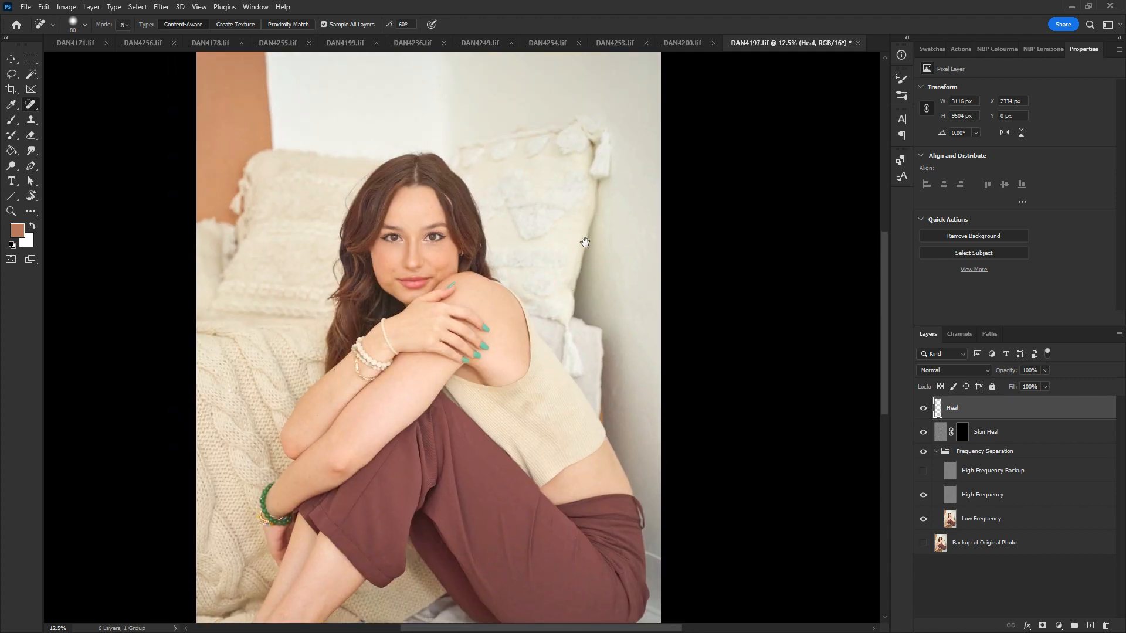
pyautogui.moveTo(589, 251); pyautogui.dragTo(607, 312)
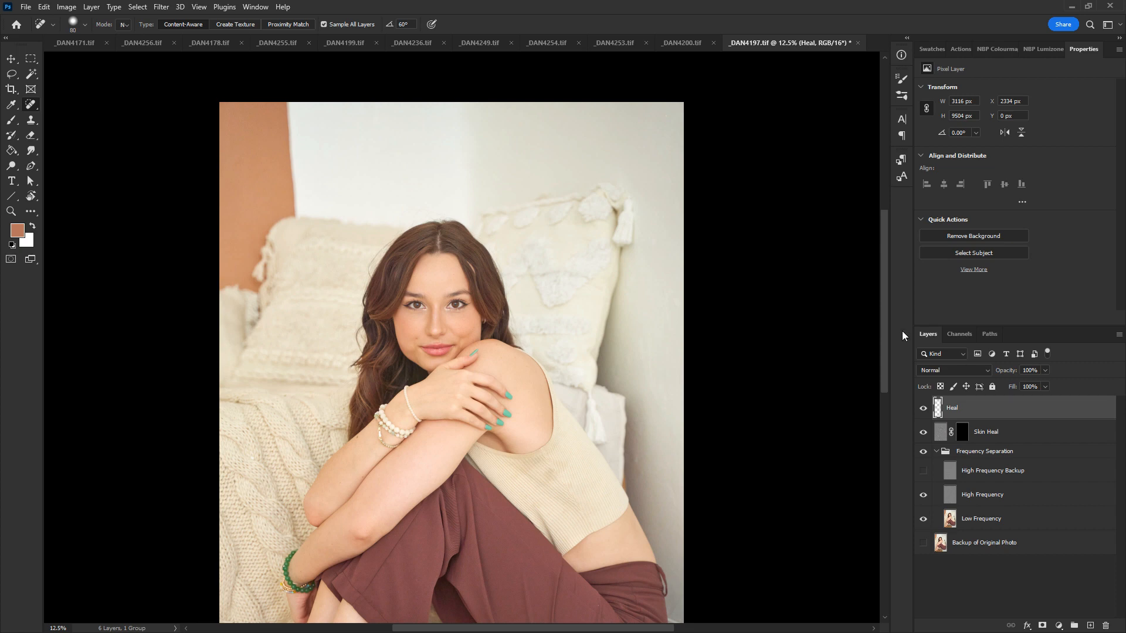
pyautogui.hotkey('ctrl', 'w')
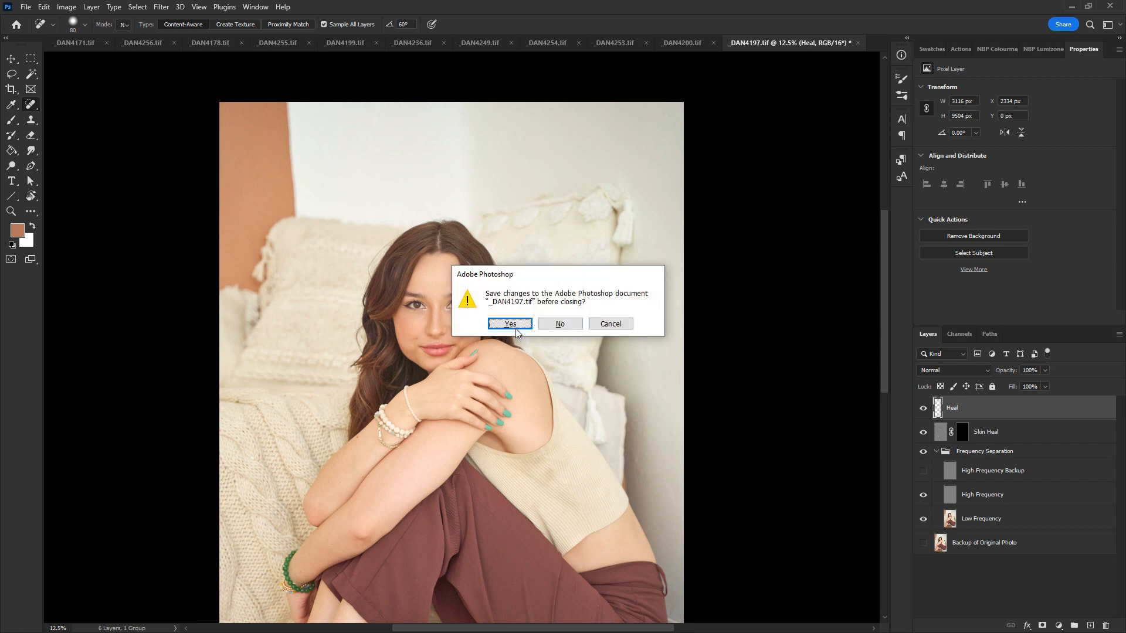
pyautogui.click(611, 320)
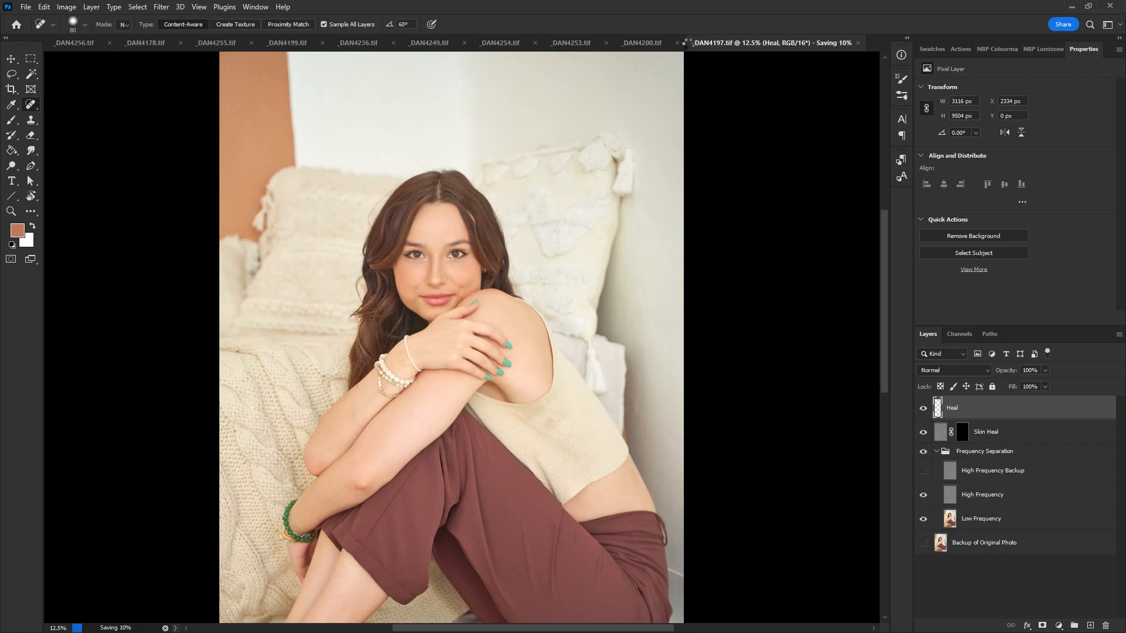
# Switch to _DAN4200.tif, select the Heal layer, and examine the portrait and wicker background for areas needing retouching
pyautogui.click(643, 45)
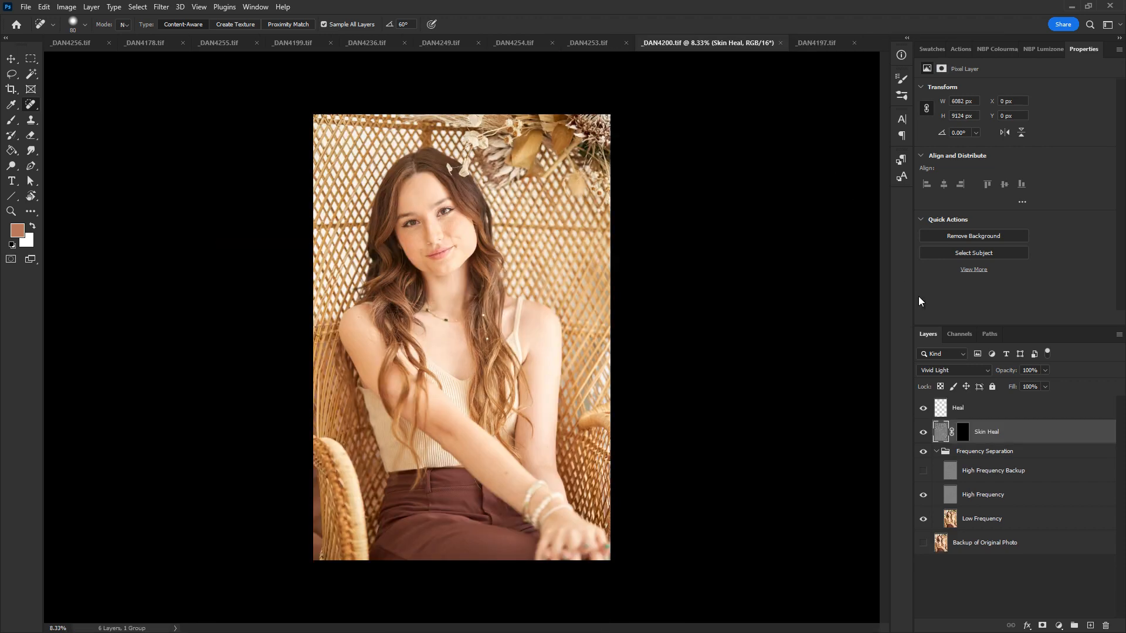
pyautogui.click(957, 413)
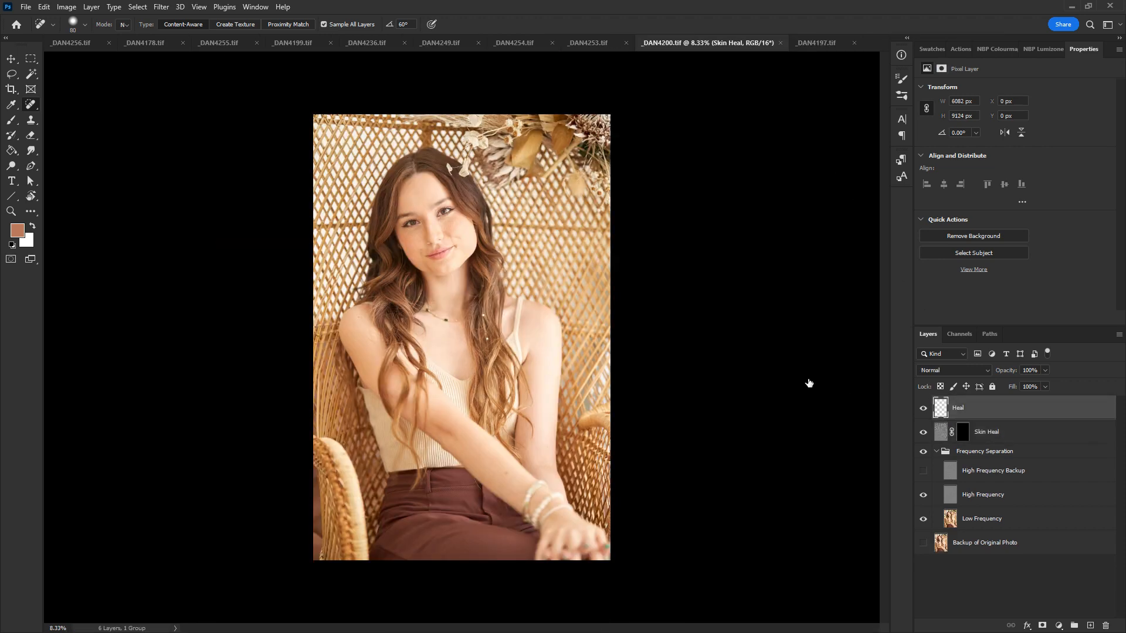
pyautogui.press('z')
pyautogui.moveTo(333, 141); pyautogui.dragTo(595, 372)
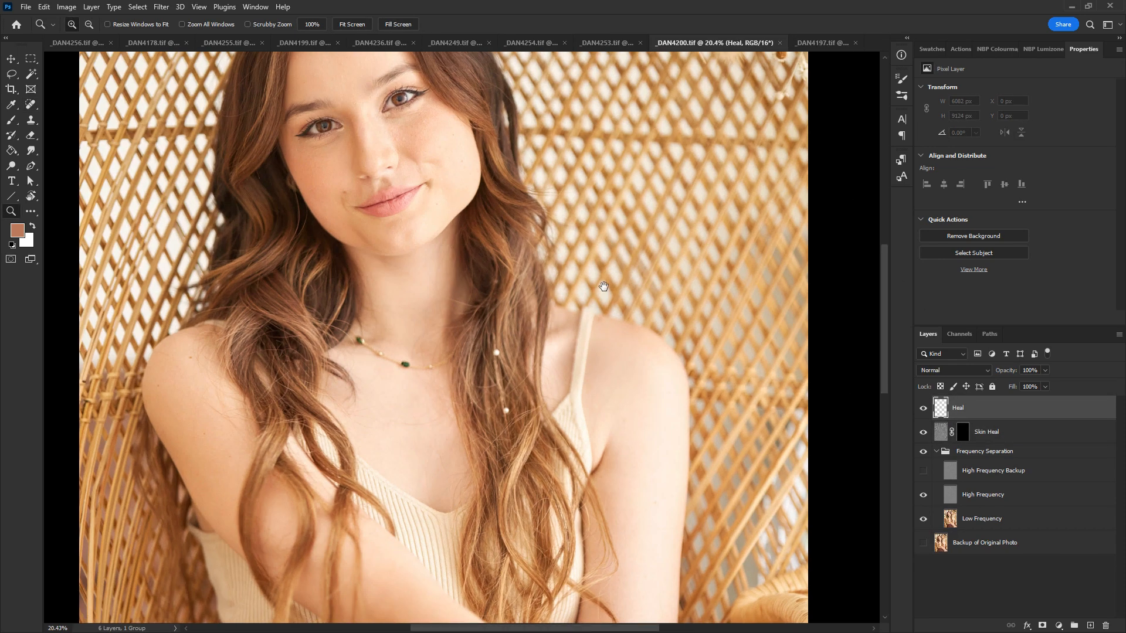
pyautogui.moveTo(634, 308); pyautogui.dragTo(669, 456)
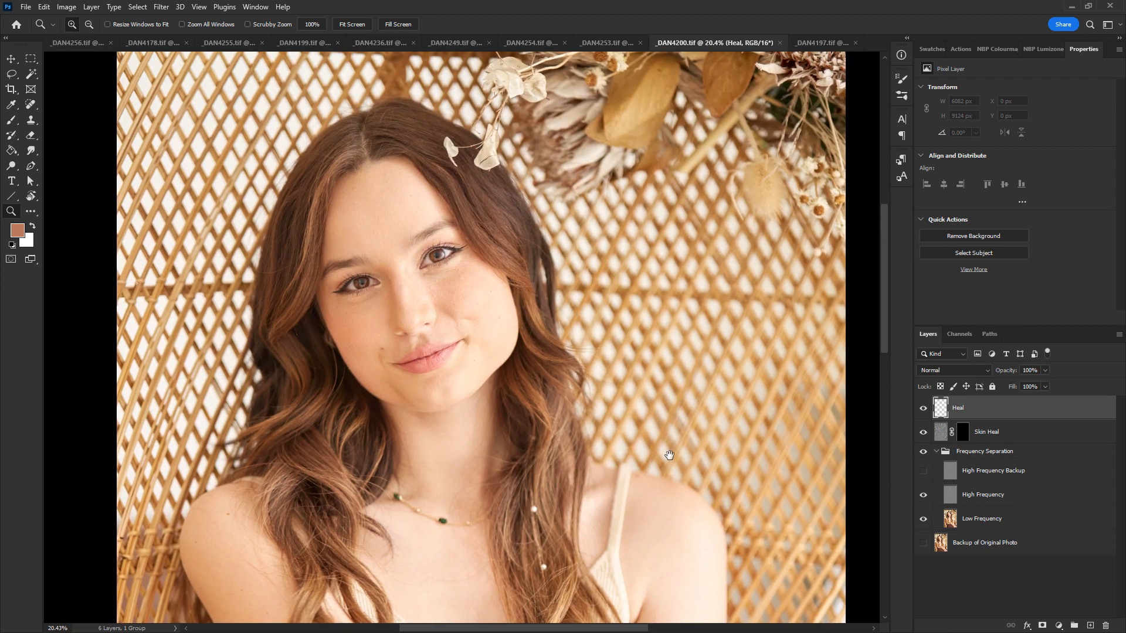
pyautogui.hotkey('ctrl', '-')
pyautogui.hotkey('ctrl', '-')
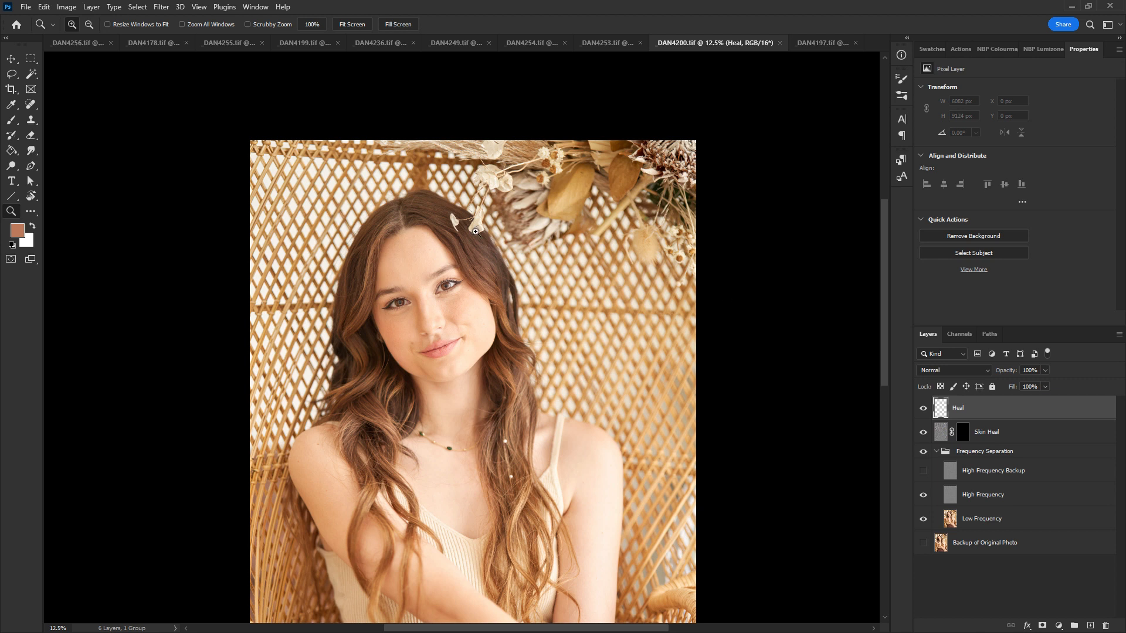
pyautogui.moveTo(640, 377); pyautogui.dragTo(622, 309)
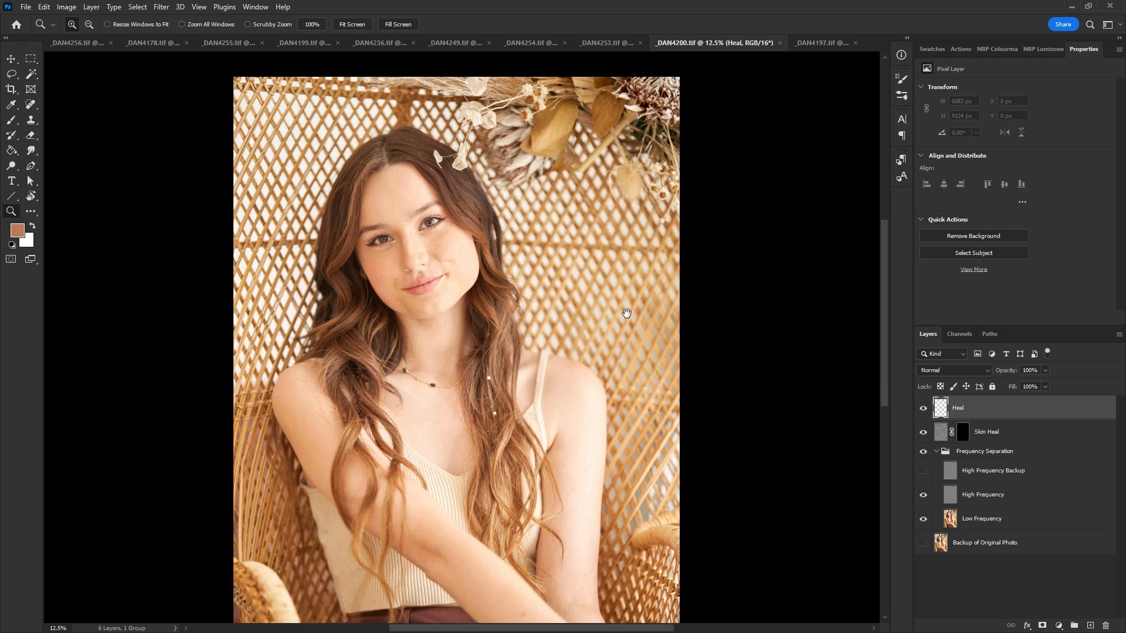
# Toggle the Heal layer's visibility to check its effect, and close _DAN4200.tif with its changes saved
pyautogui.click(925, 411)
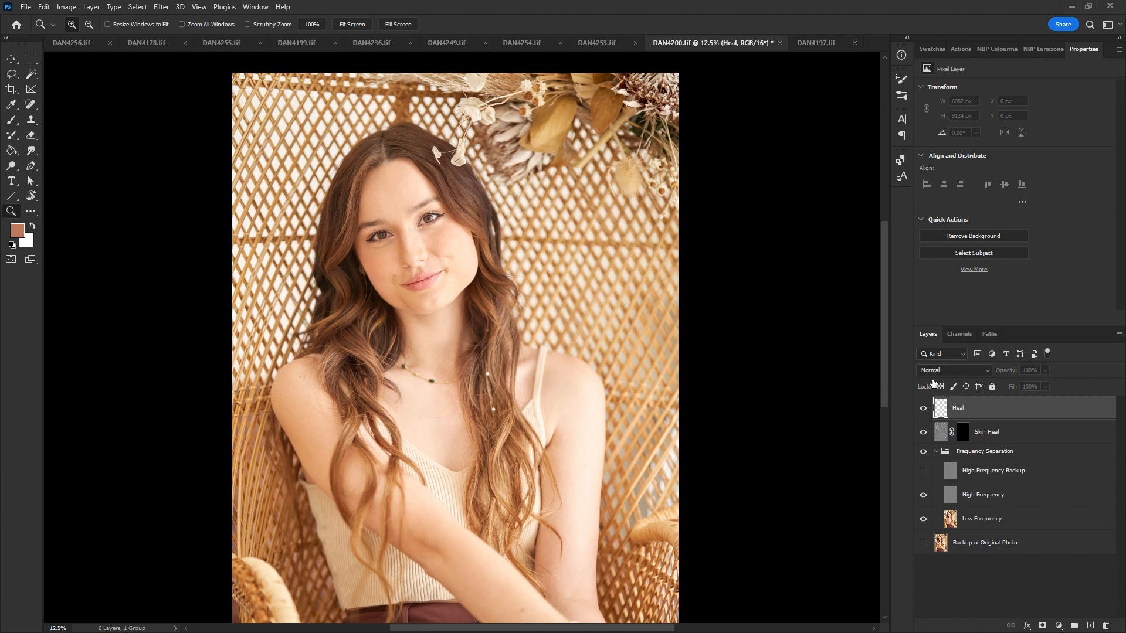
pyautogui.hotkey('ctrl', 'w')
pyautogui.click(517, 320)
# Examine the portrait in _DAN4253.tif with the Heal layer selected, and close the document
pyautogui.click(589, 41)
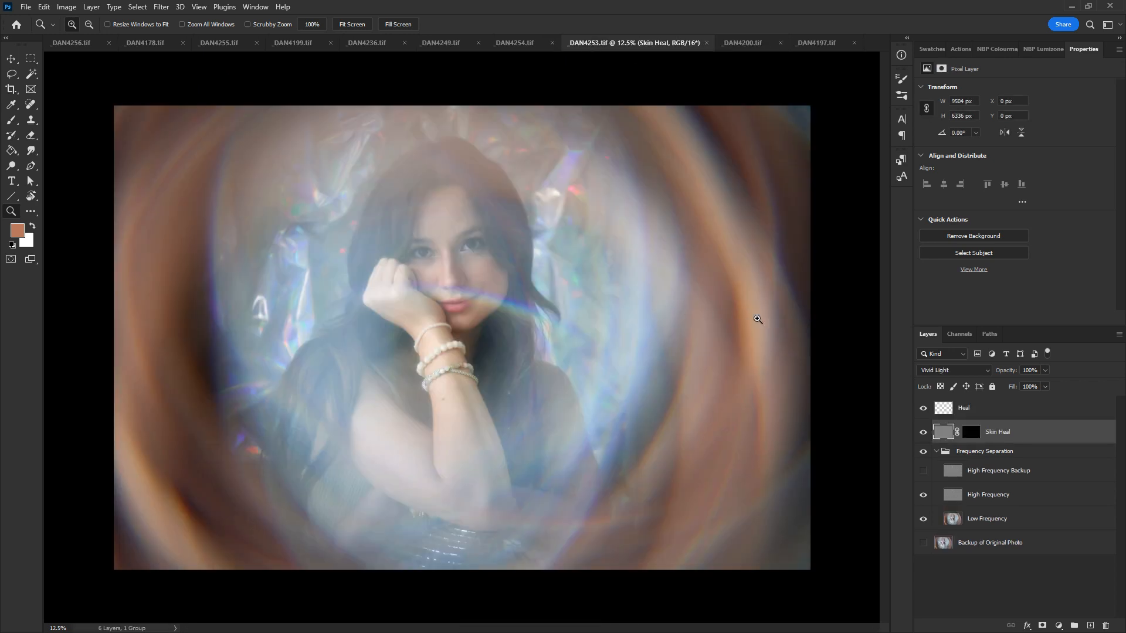
pyautogui.click(758, 319)
pyautogui.moveTo(674, 314); pyautogui.dragTo(667, 459)
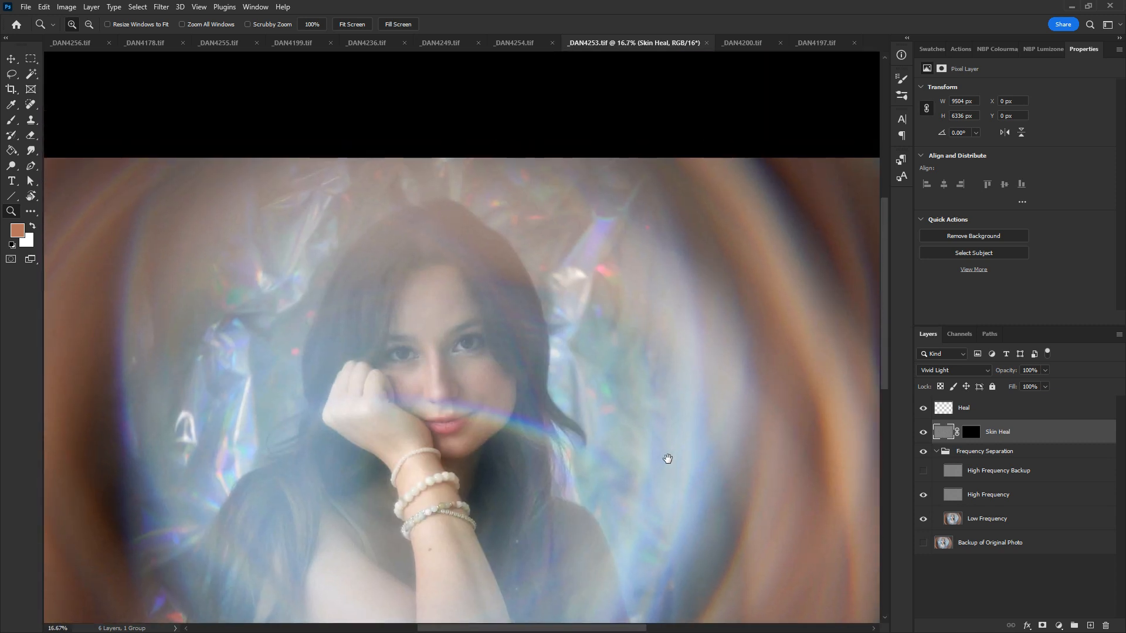
pyautogui.click(960, 412)
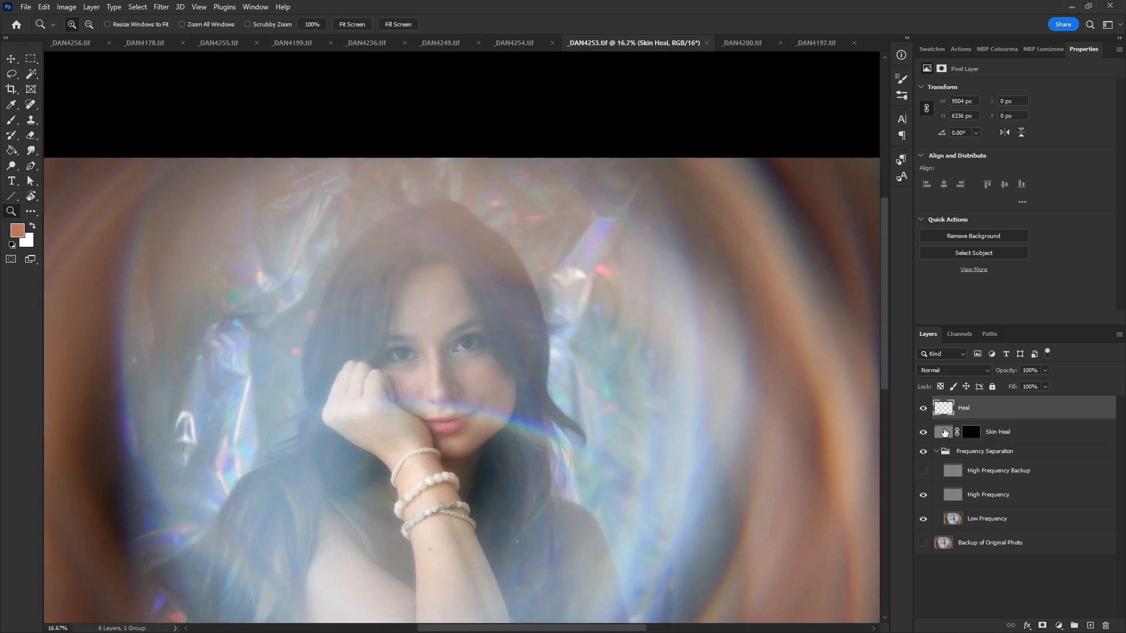
pyautogui.hotkey('ctrl', '-')
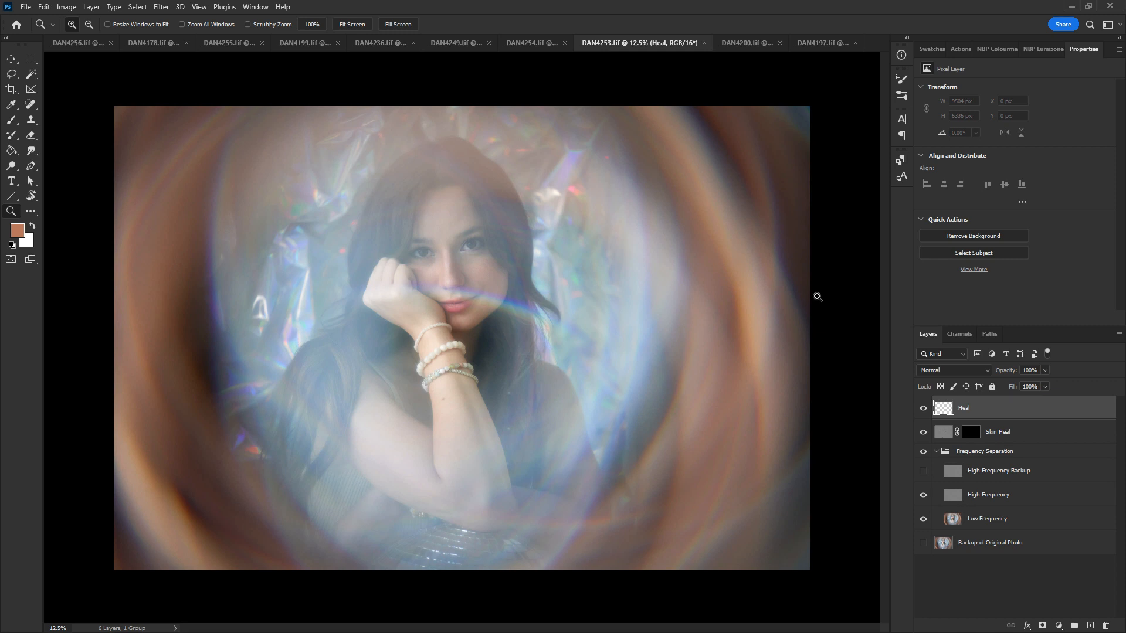
pyautogui.hotkey('ctrl', 'w')
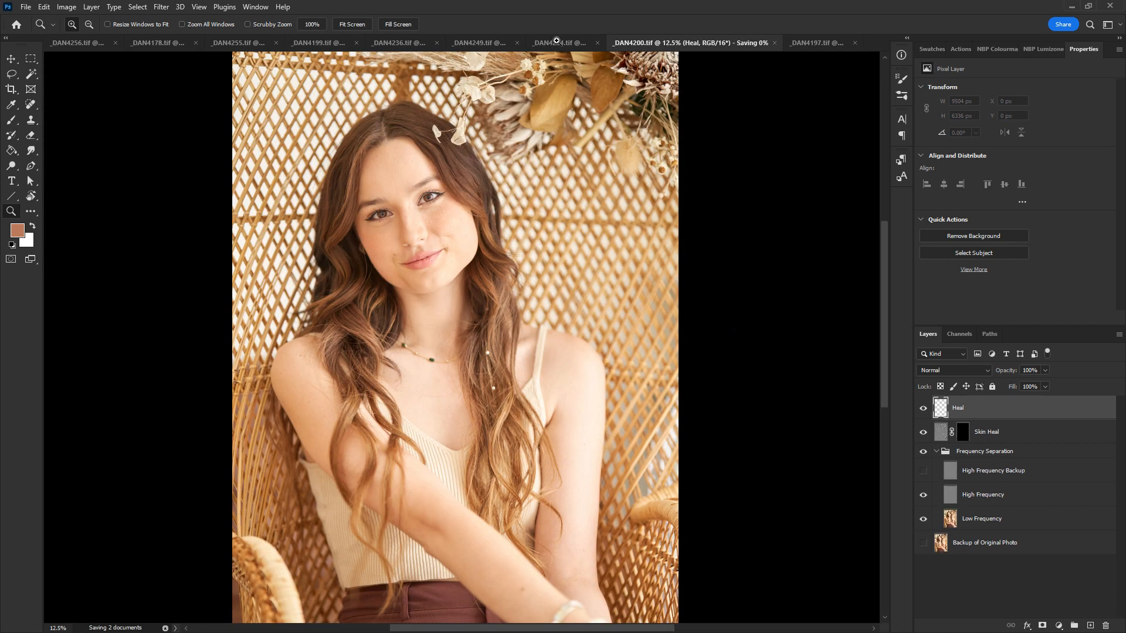
# Switch to _DAN4254.tif, select the Heal layer, and examine the portrait and iridescent foil background for areas needing retouching
pyautogui.click(565, 41)
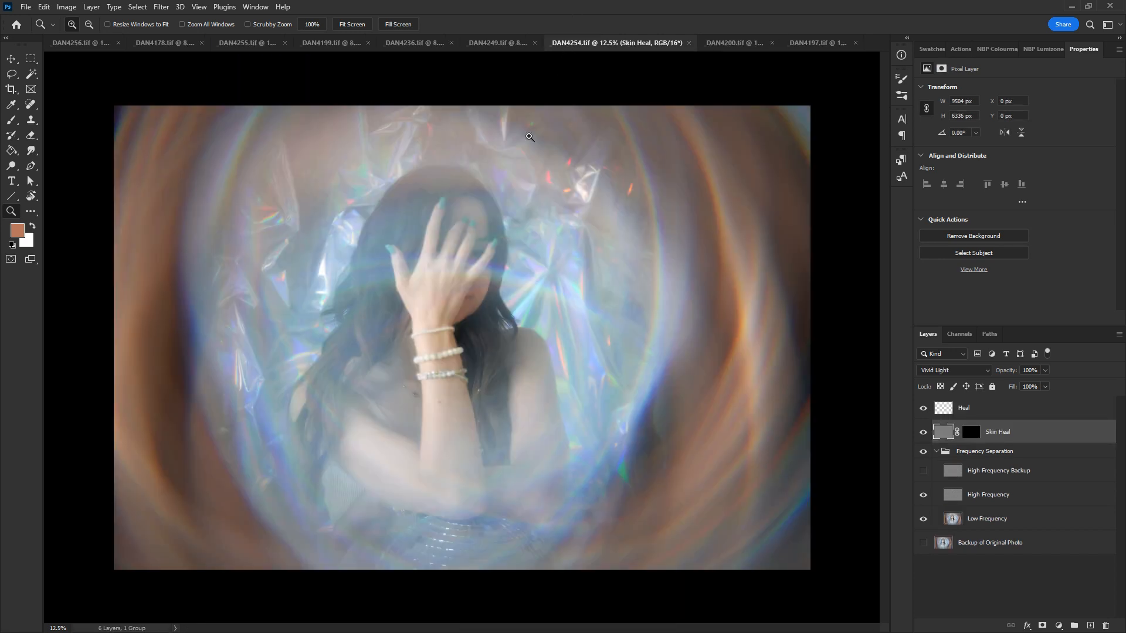
pyautogui.press('m')
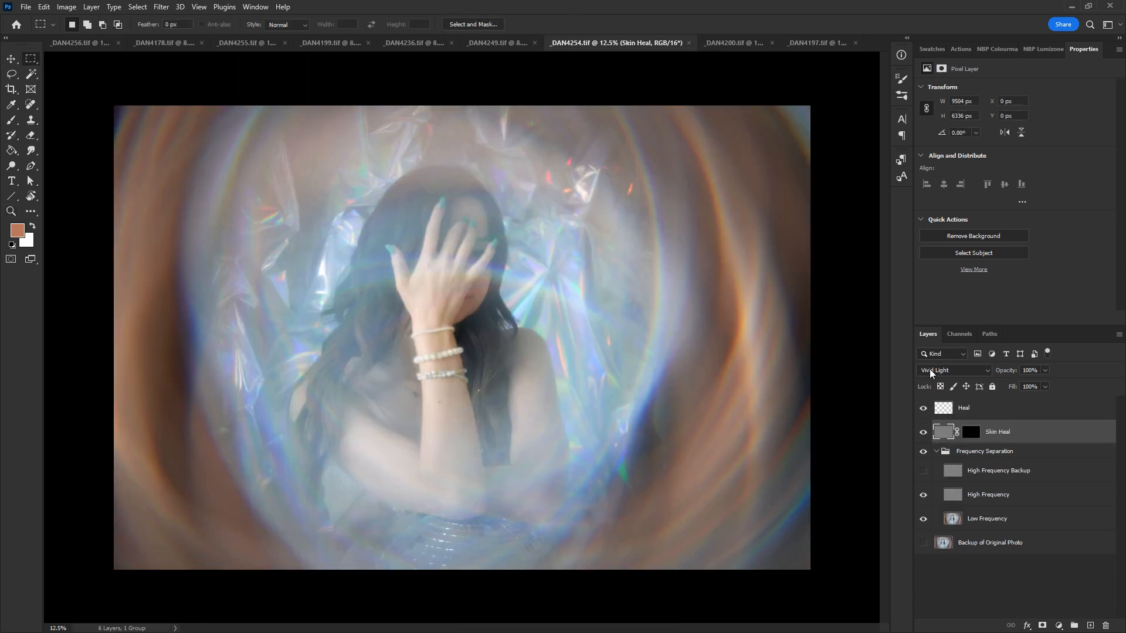
pyautogui.click(962, 416)
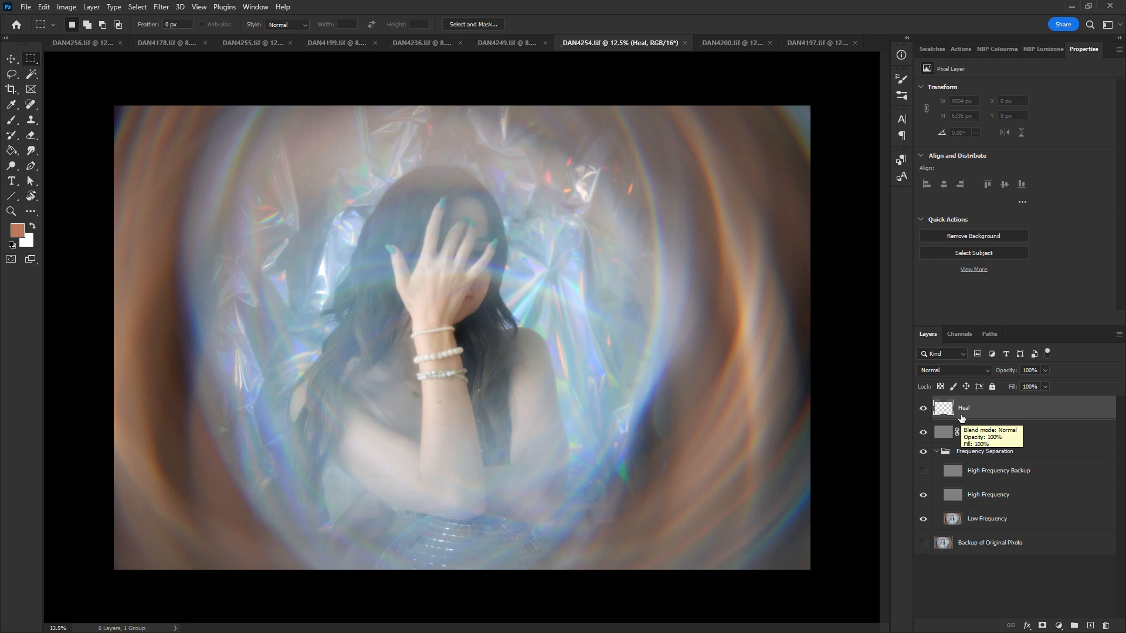
pyautogui.hotkey('ctrl', '+')
pyautogui.moveTo(715, 339); pyautogui.dragTo(716, 460)
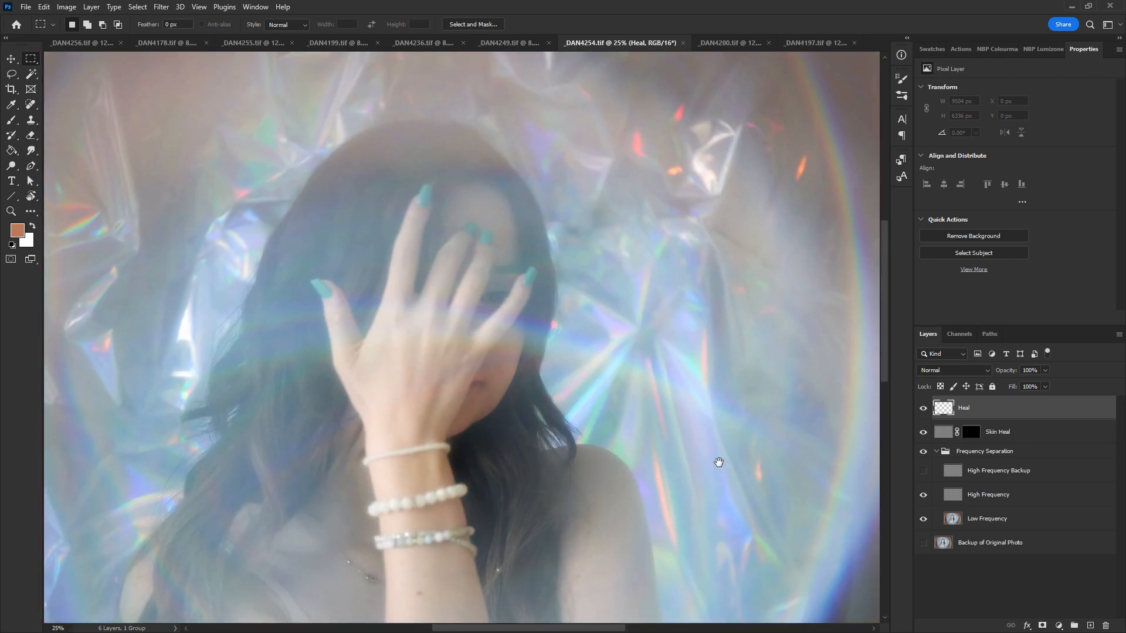
pyautogui.moveTo(727, 415); pyautogui.dragTo(749, 482)
pyautogui.hotkey('ctrl', '-')
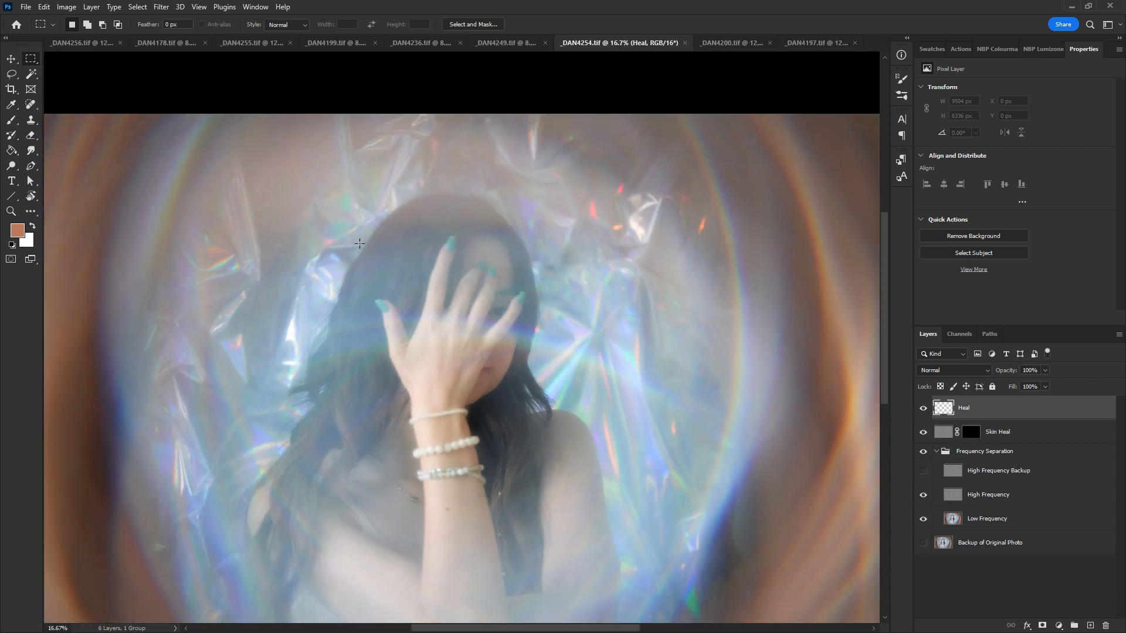
pyautogui.hotkey('ctrl', '-')
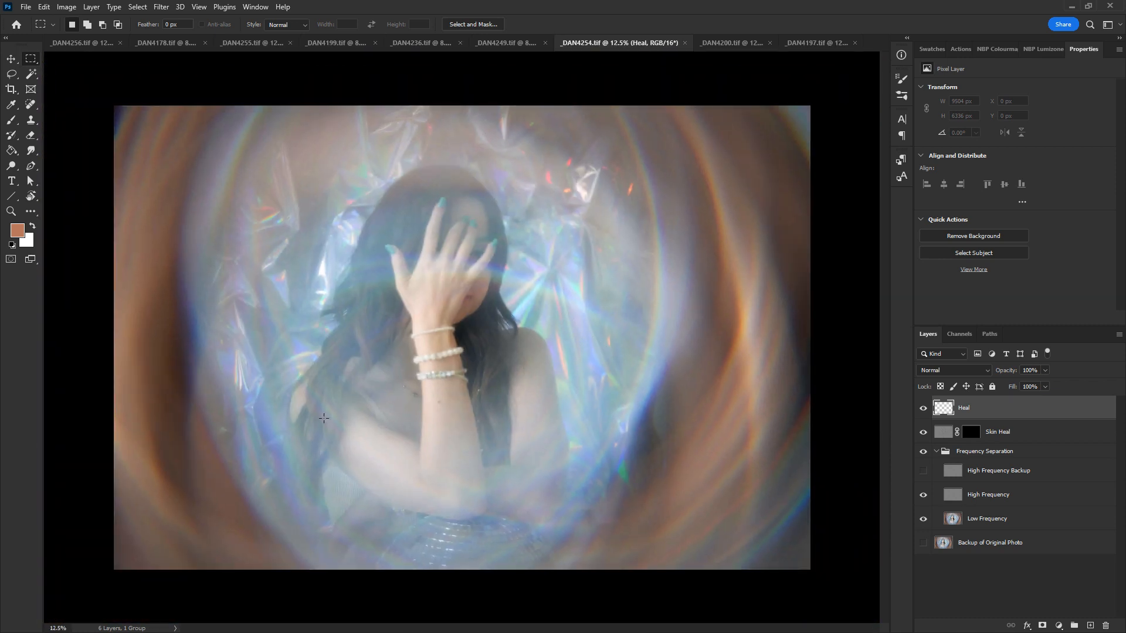
# Toggle the Heal layer's visibility to check its effect, and close _DAN4254.tif with its changes saved
pyautogui.click(923, 408)
pyautogui.click(923, 408)
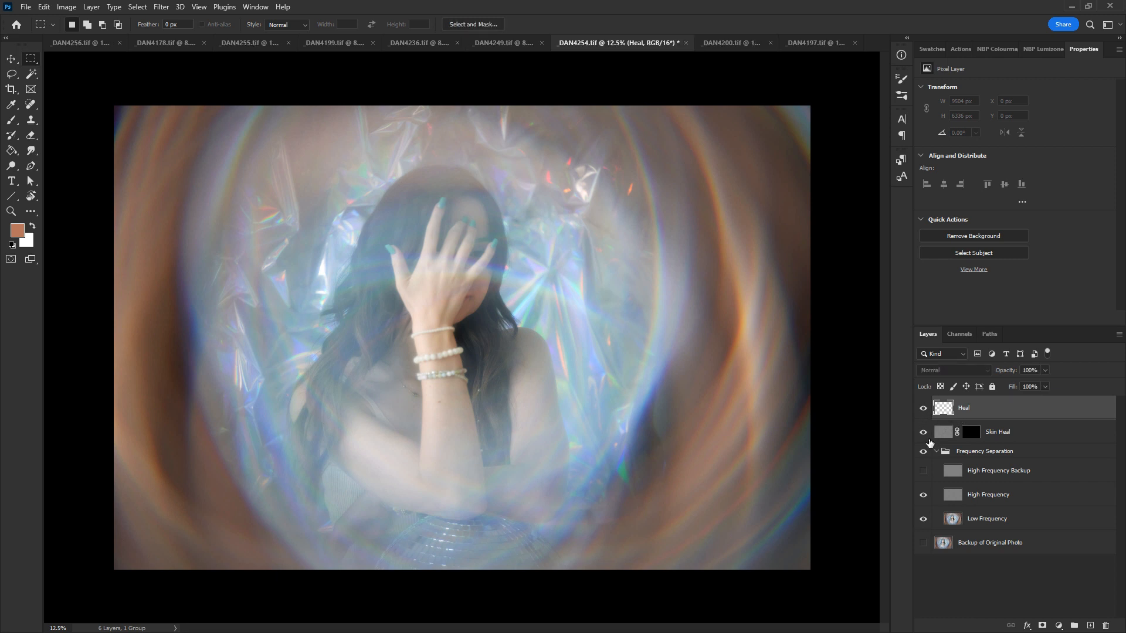
pyautogui.hotkey('ctrl', 'w')
pyautogui.press('Escape')
# Examine the disco-ball portrait in _DAN4249.tif with the Heal layer selected, and close the document with its changes saved
pyautogui.click(488, 41)
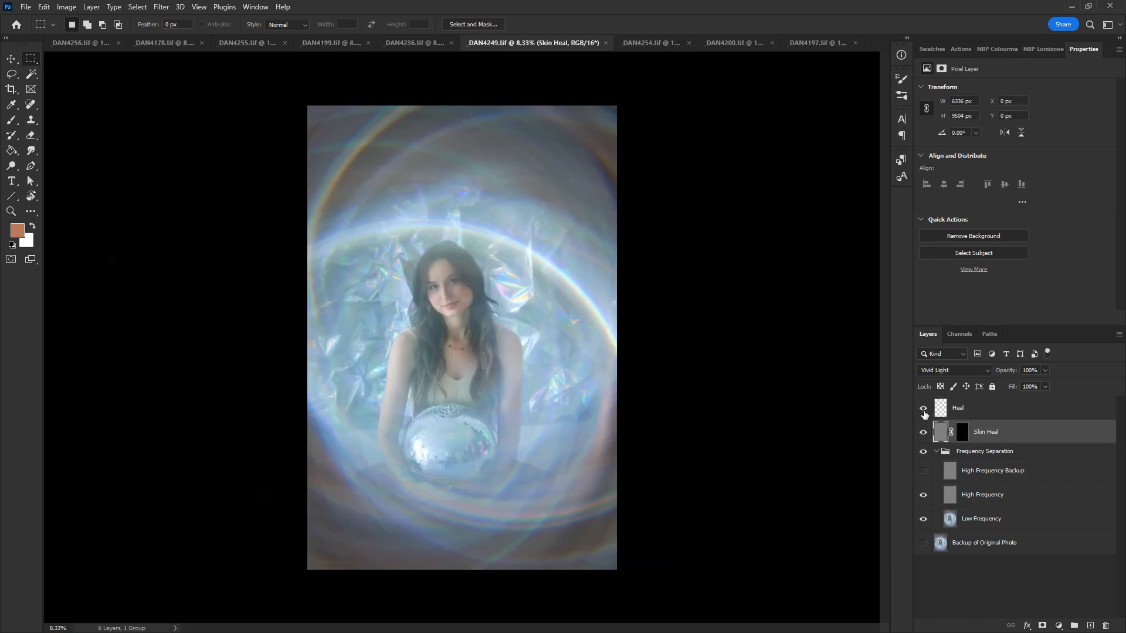
pyautogui.click(962, 409)
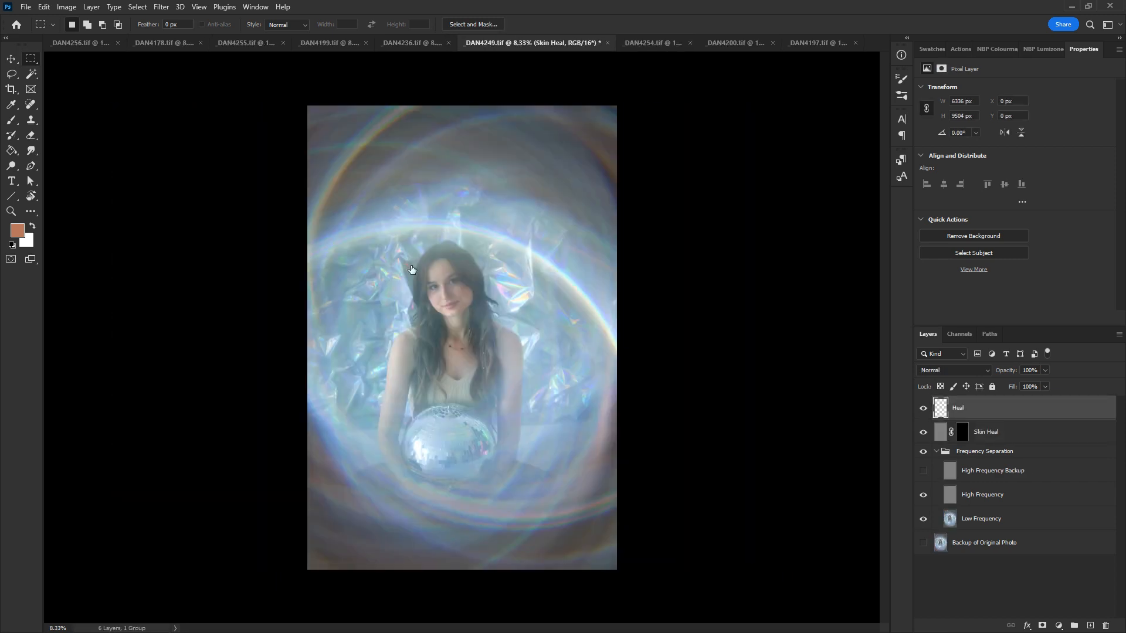
pyautogui.press('z')
pyautogui.click(587, 380)
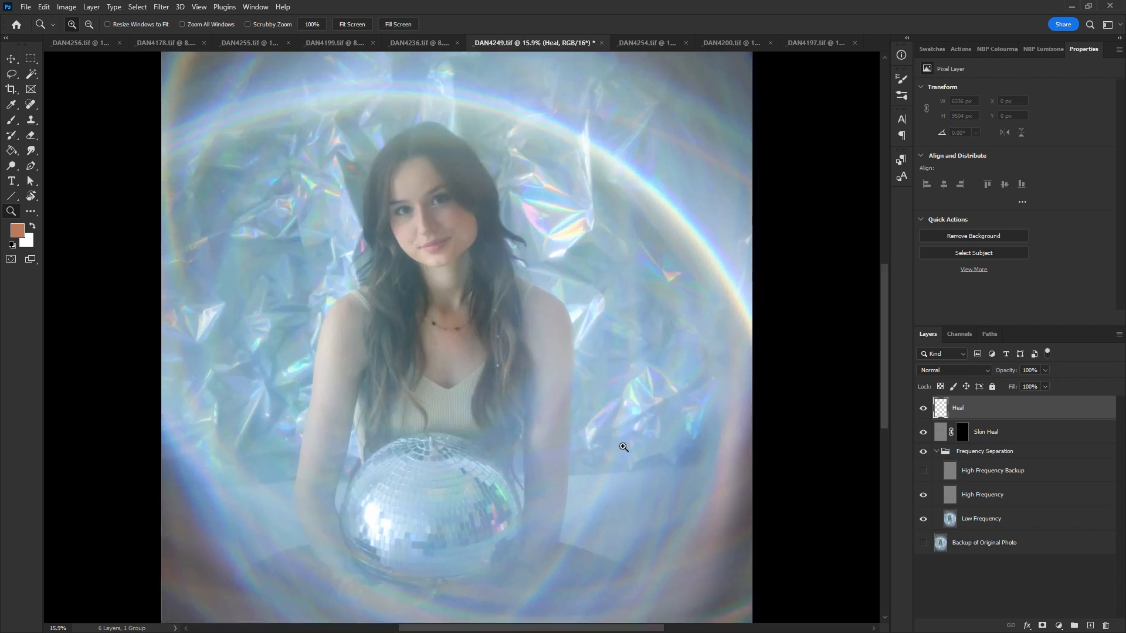
pyautogui.moveTo(640, 359); pyautogui.dragTo(664, 421)
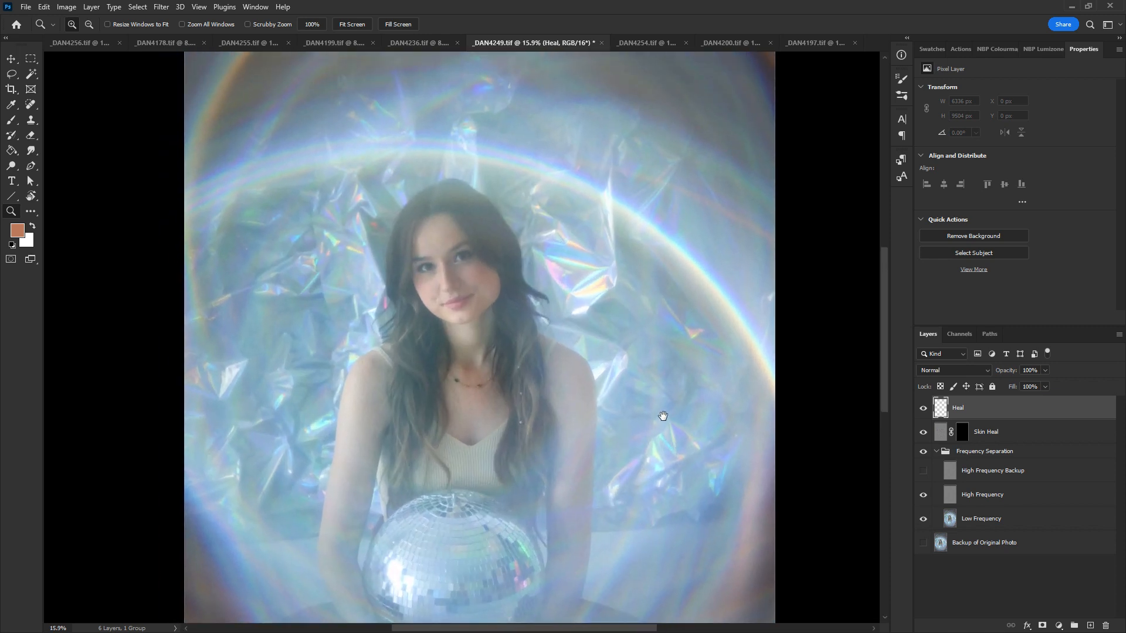
pyautogui.hotkey('ctrl', 'w')
pyautogui.click(510, 321)
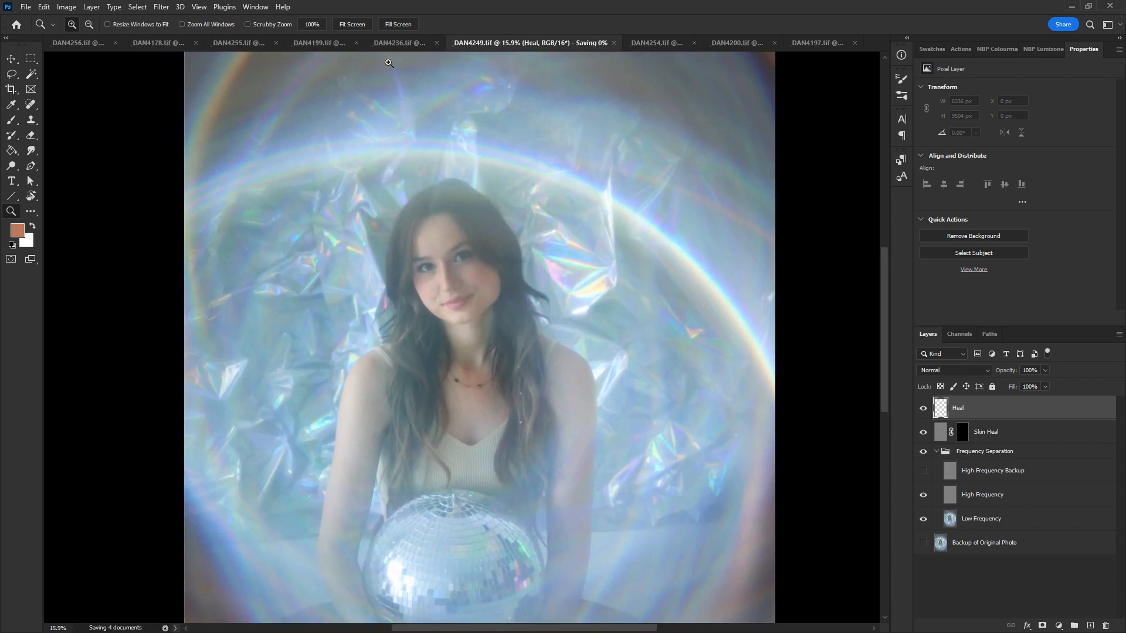
# Switch to _DAN4236.tif, check and select the Heal layer, and examine the sharpness of the woman holding the disco ball
pyautogui.click(392, 44)
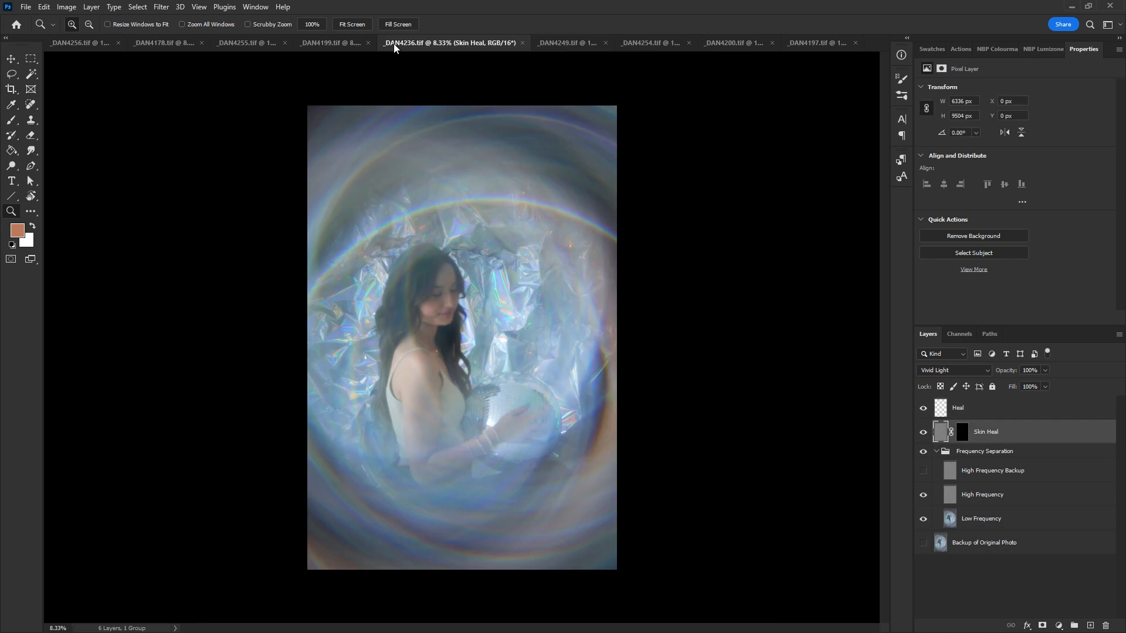
pyautogui.click(923, 411)
pyautogui.click(959, 409)
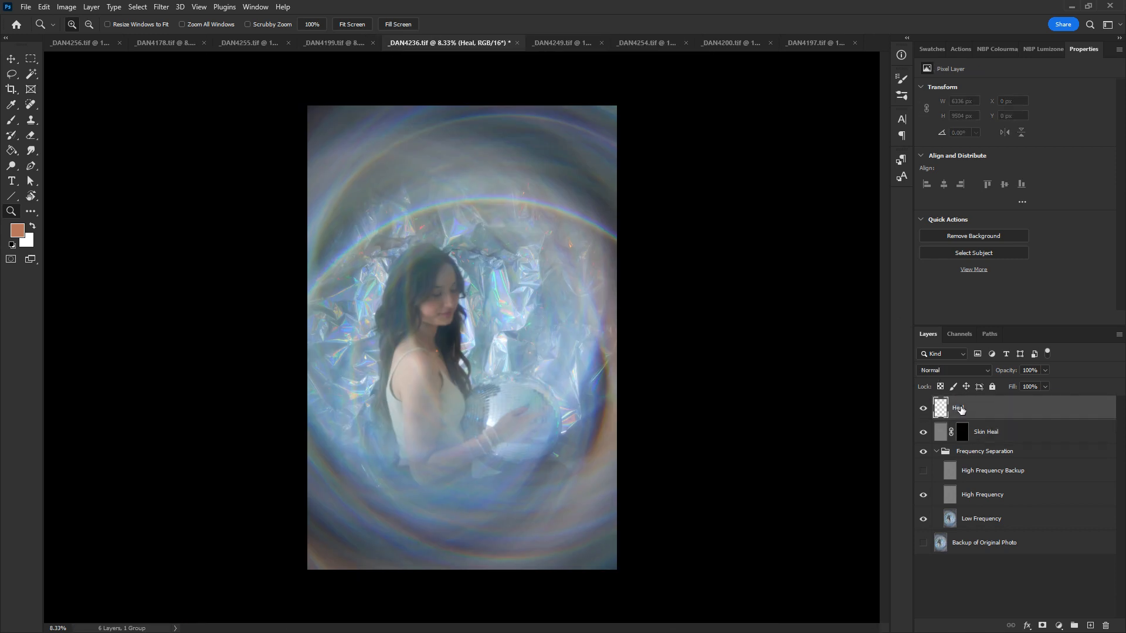
pyautogui.moveTo(331, 231); pyautogui.dragTo(534, 446)
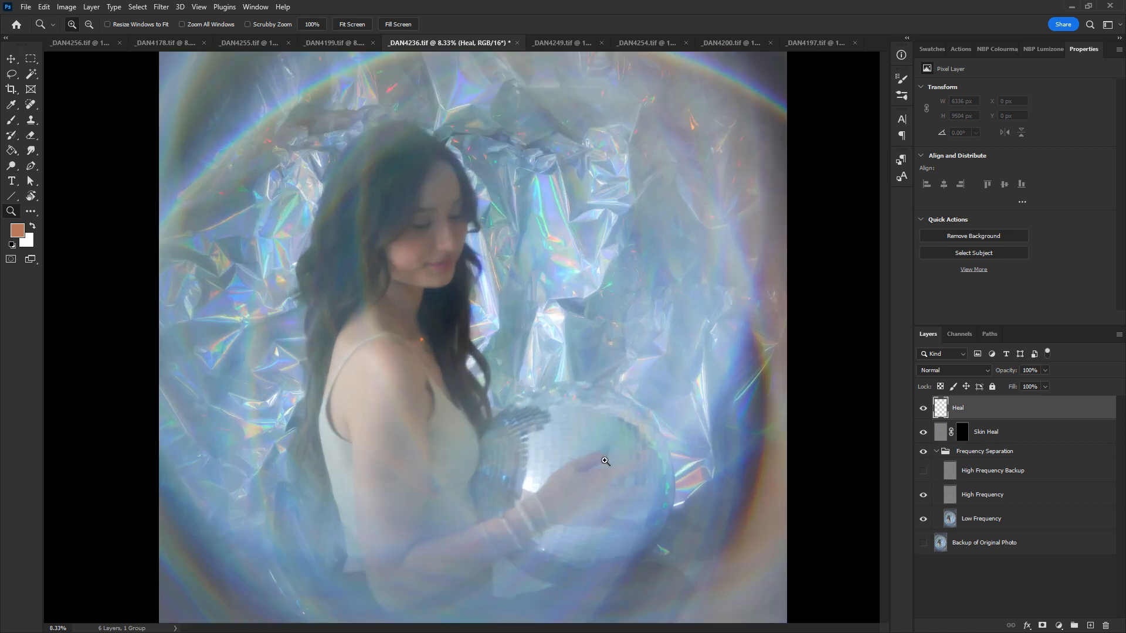
pyautogui.moveTo(586, 378); pyautogui.dragTo(602, 416)
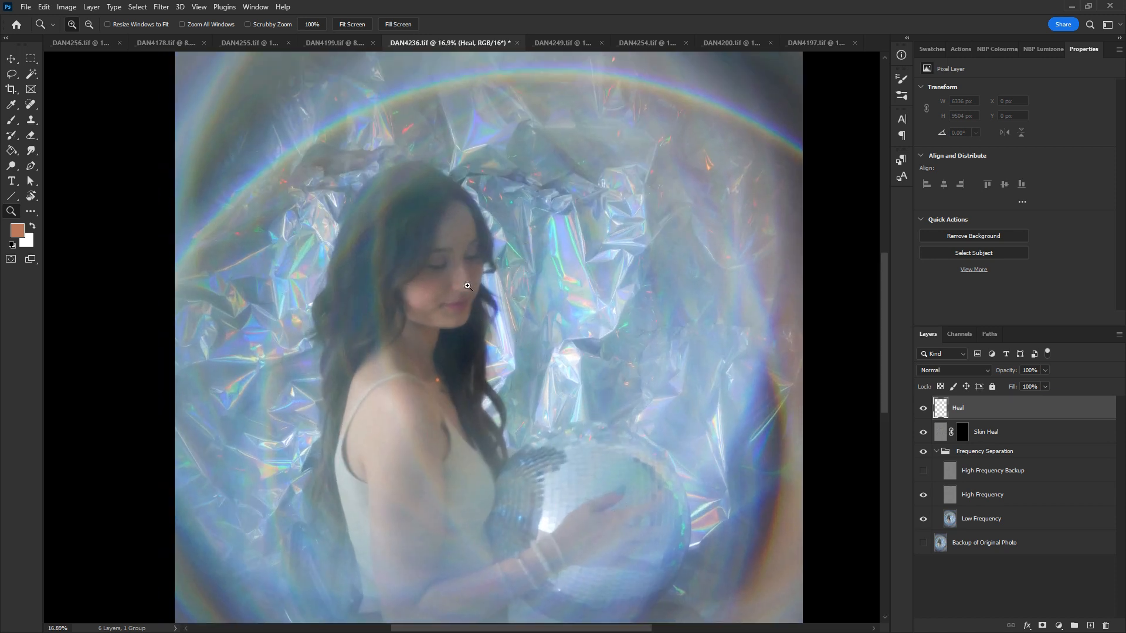
# Collapse the Frequency Separation group, duplicate the whole layer stack, and merge the copies into one layer at its top
pyautogui.click(937, 454)
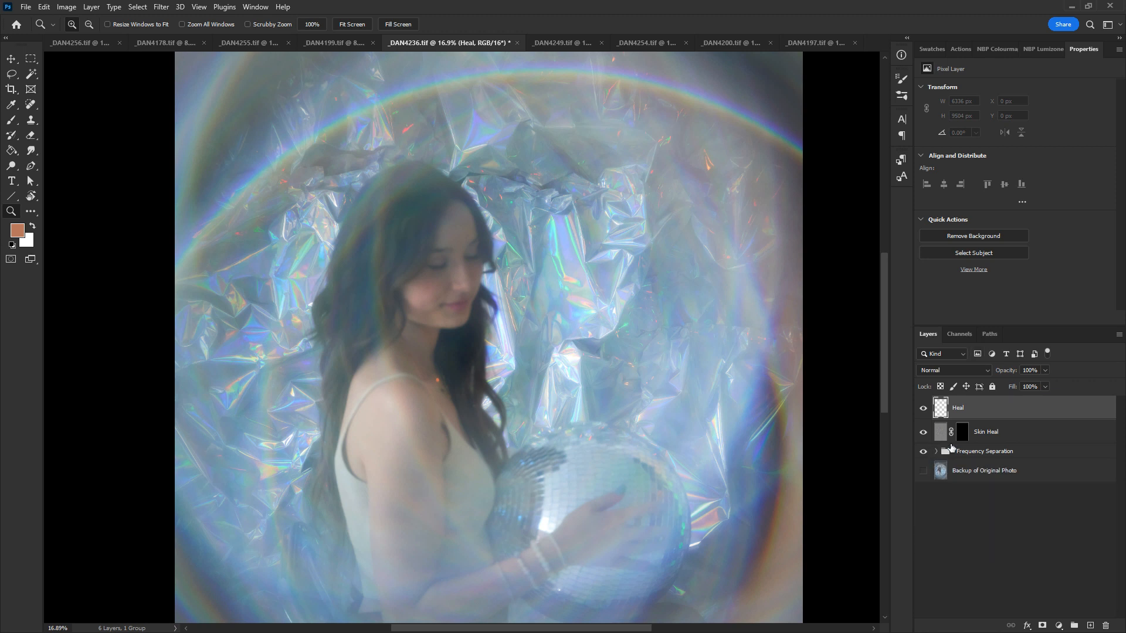
pyautogui.keyDown('shift'); pyautogui.click(988, 473); pyautogui.keyUp('shift')
pyautogui.moveTo(988, 473); pyautogui.dragTo(1088, 625)
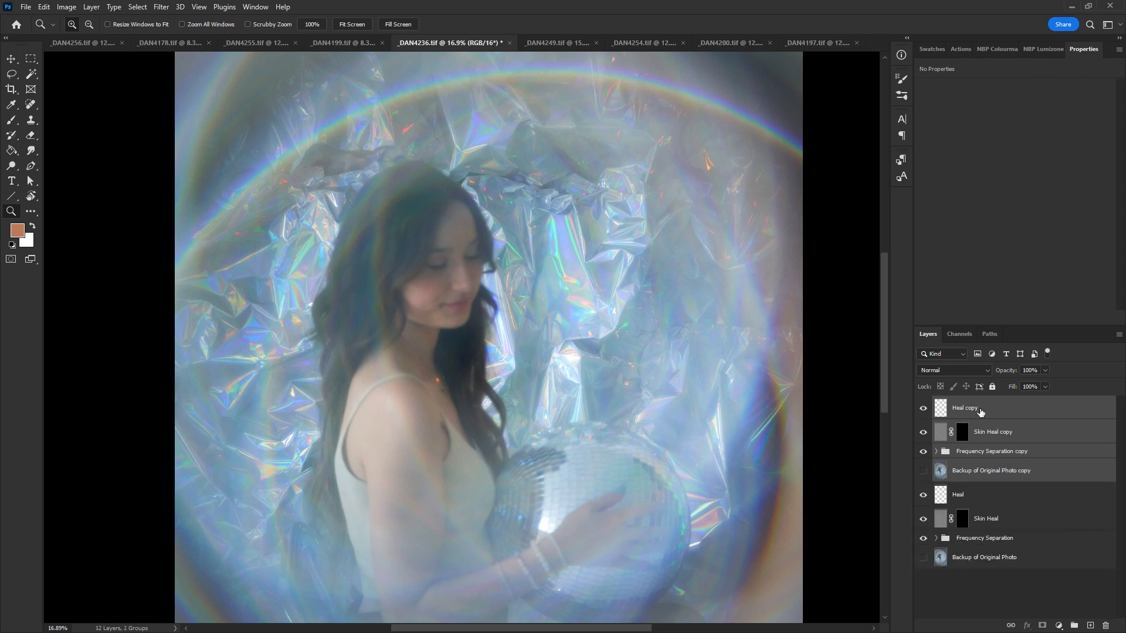
pyautogui.hotkey('ctrl', 'e')
# Open the merged copy in the Topaz Sharpen AI filter and frame the woman's face in the preview at 50%
pyautogui.click(161, 7)
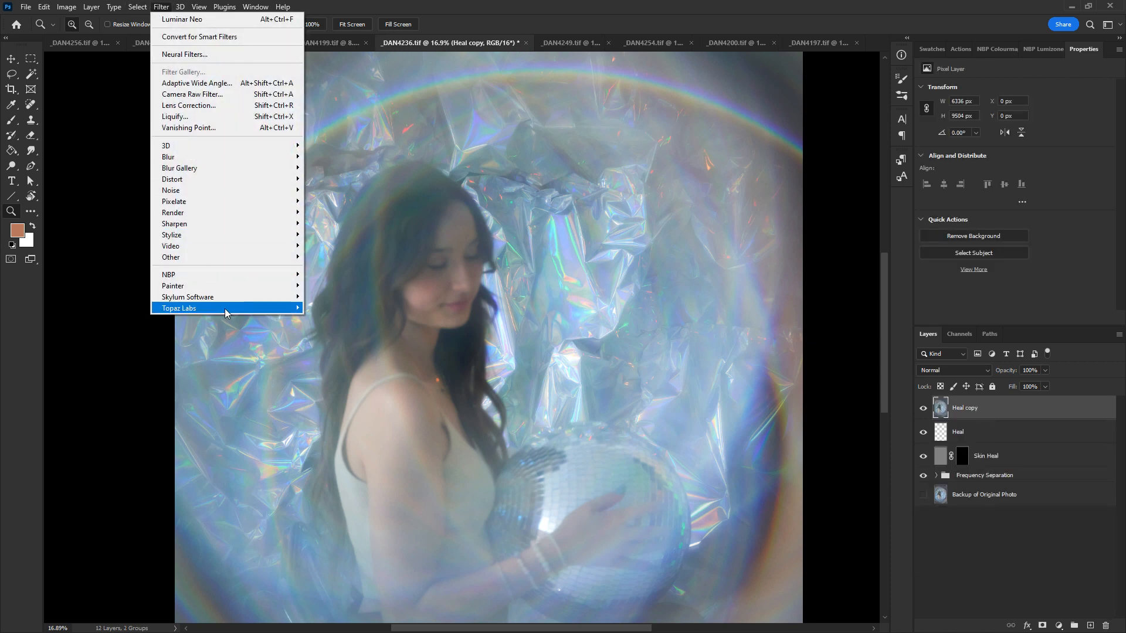
pyautogui.moveTo(226, 313)
pyautogui.click(346, 318)
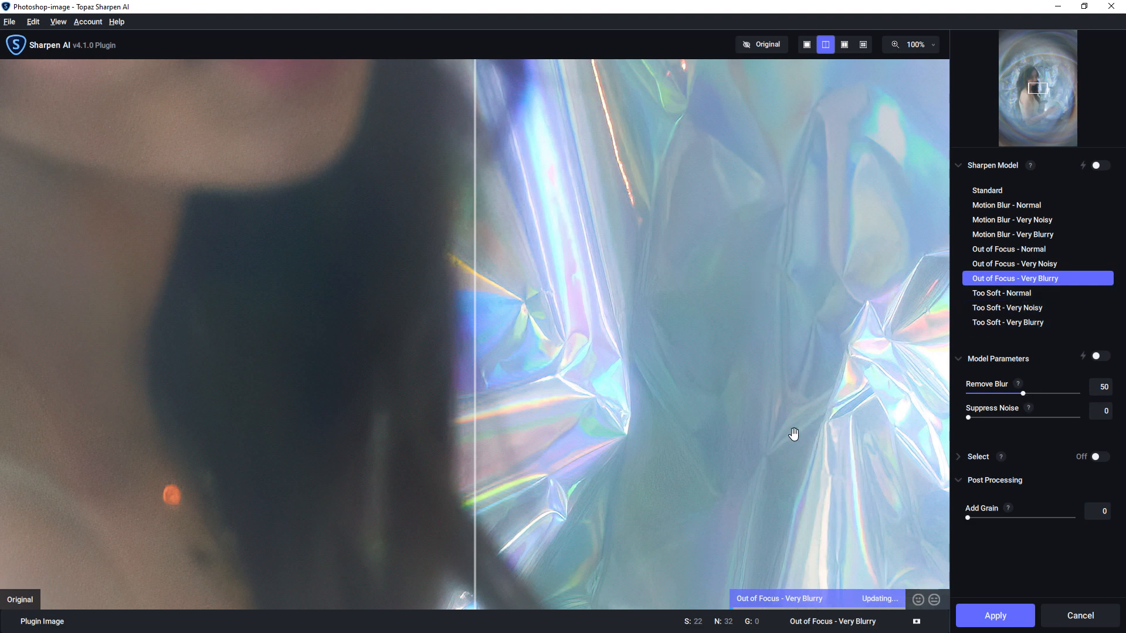
pyautogui.scroll(-1, 778, 437)
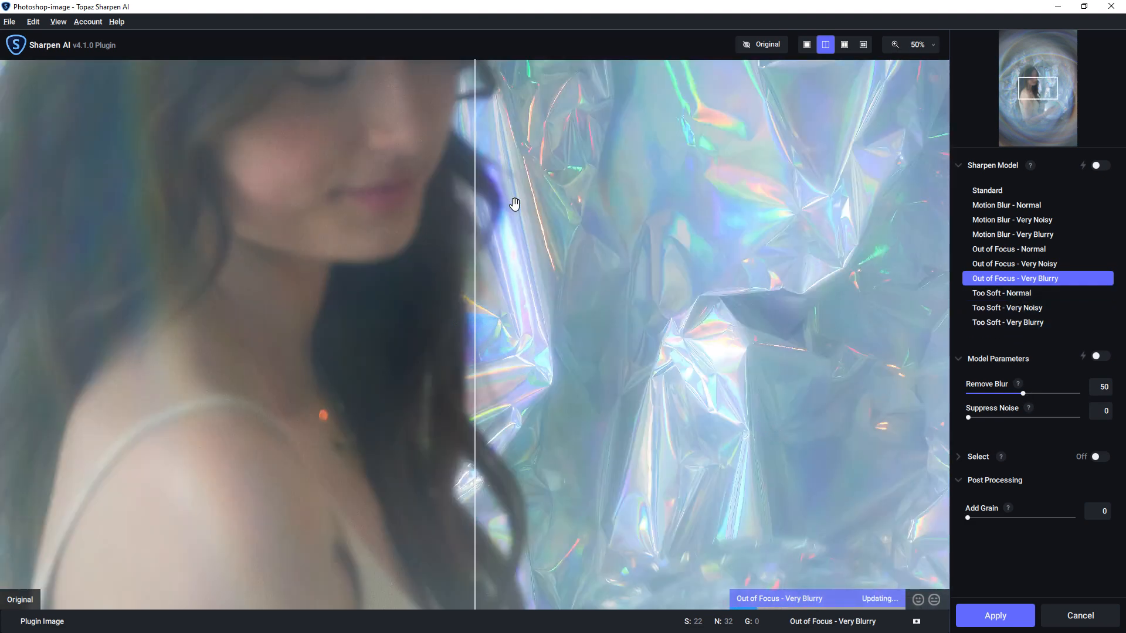
pyautogui.moveTo(515, 206); pyautogui.dragTo(681, 342)
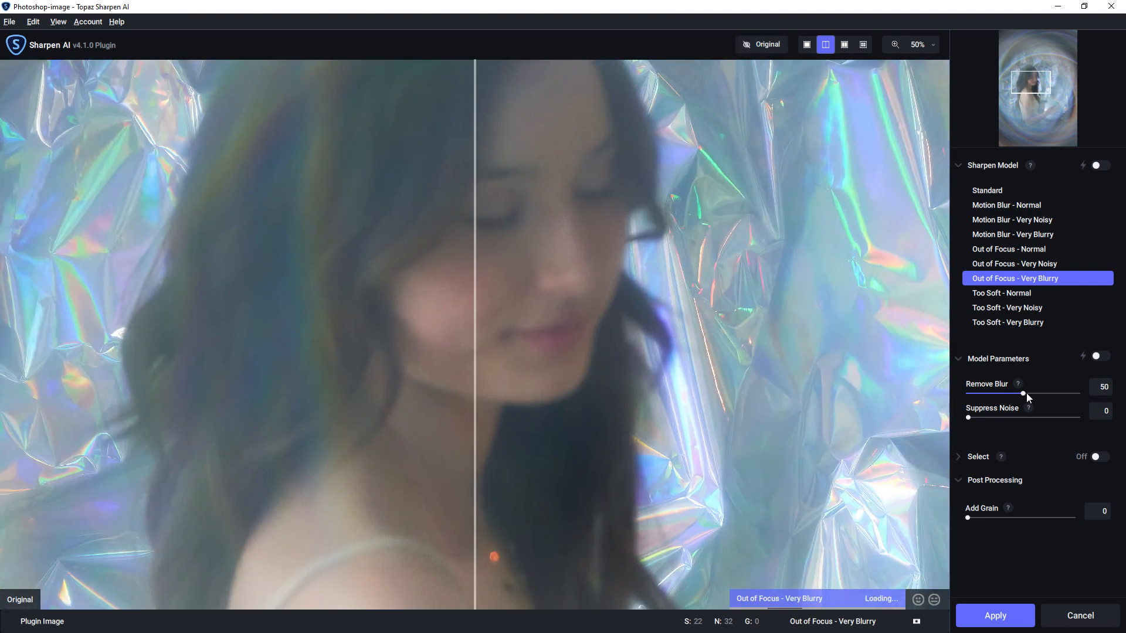
# Set Remove Blur to 92 for the Out of Focus - Very Blurry model, compare with the original, and apply the sharpening
pyautogui.moveTo(1026, 393); pyautogui.dragTo(1063, 395)
pyautogui.moveTo(474, 326); pyautogui.dragTo(296, 395)
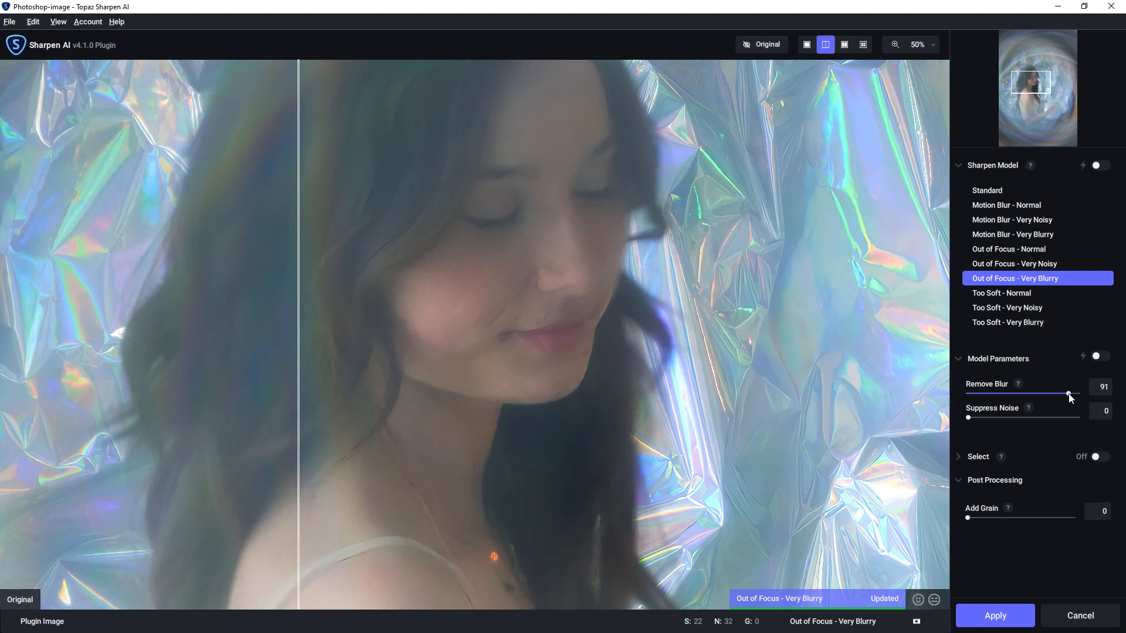
pyautogui.moveTo(1065, 387); pyautogui.dragTo(1069, 393)
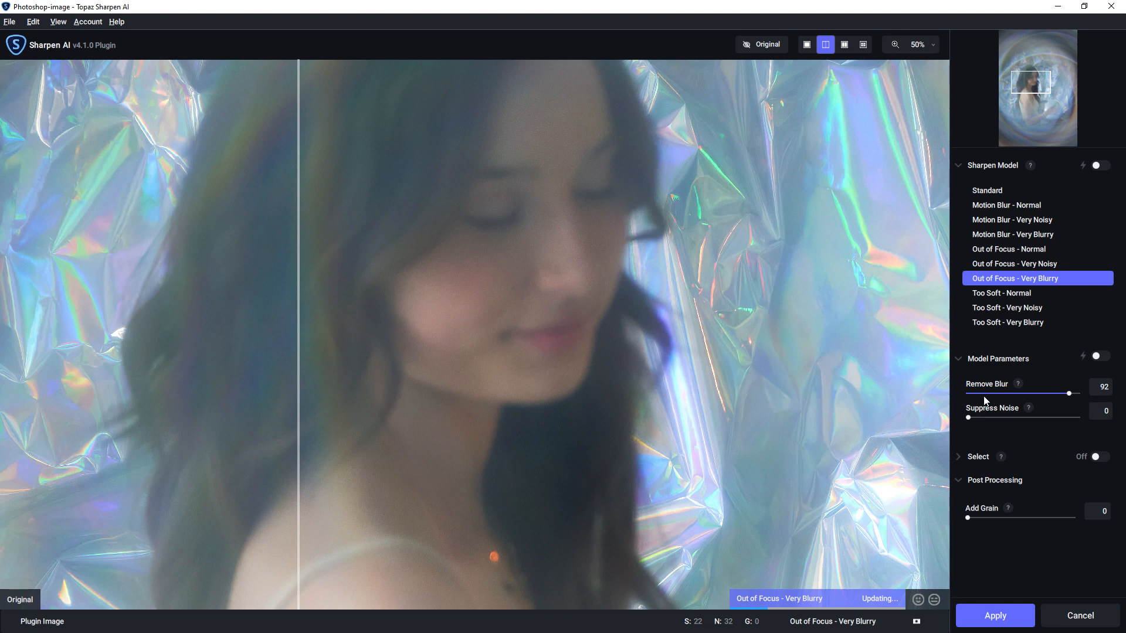
pyautogui.moveTo(328, 460)
pyautogui.mouseDown()
pyautogui.moveTo(628, 467)
pyautogui.moveTo(332, 476)
pyautogui.mouseUp()
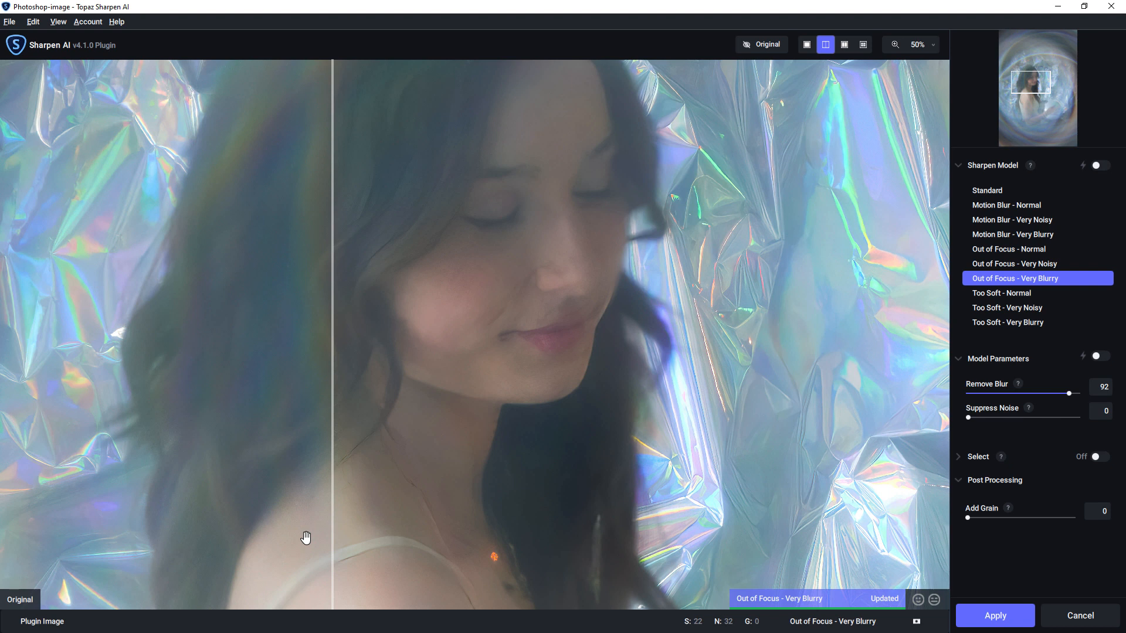
pyautogui.click(995, 614)
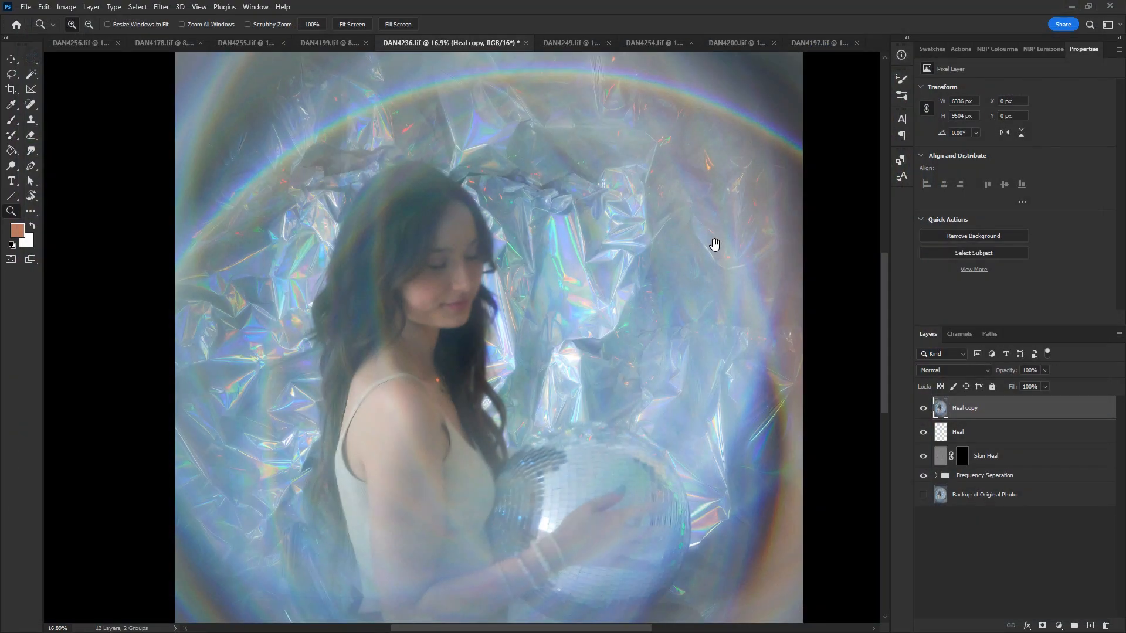
# Add a black layer mask to the sharpened Heal copy layer and paint white over the woman's face to reveal the sharpening
pyautogui.click(1043, 626)
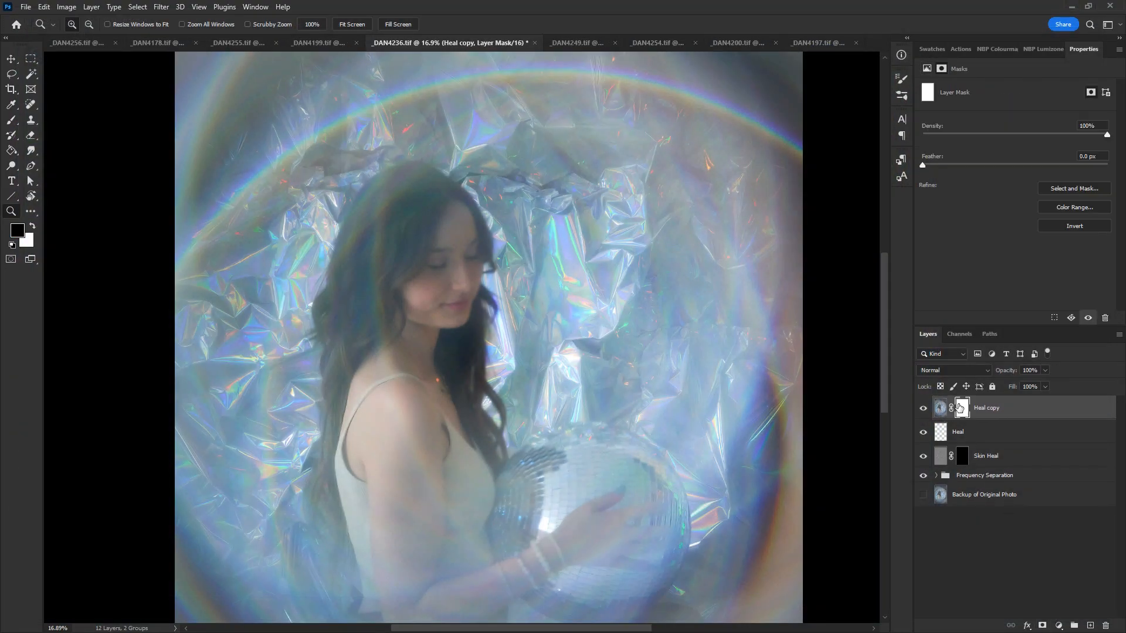
pyautogui.hotkey('ctrl', 'i')
pyautogui.press('b')
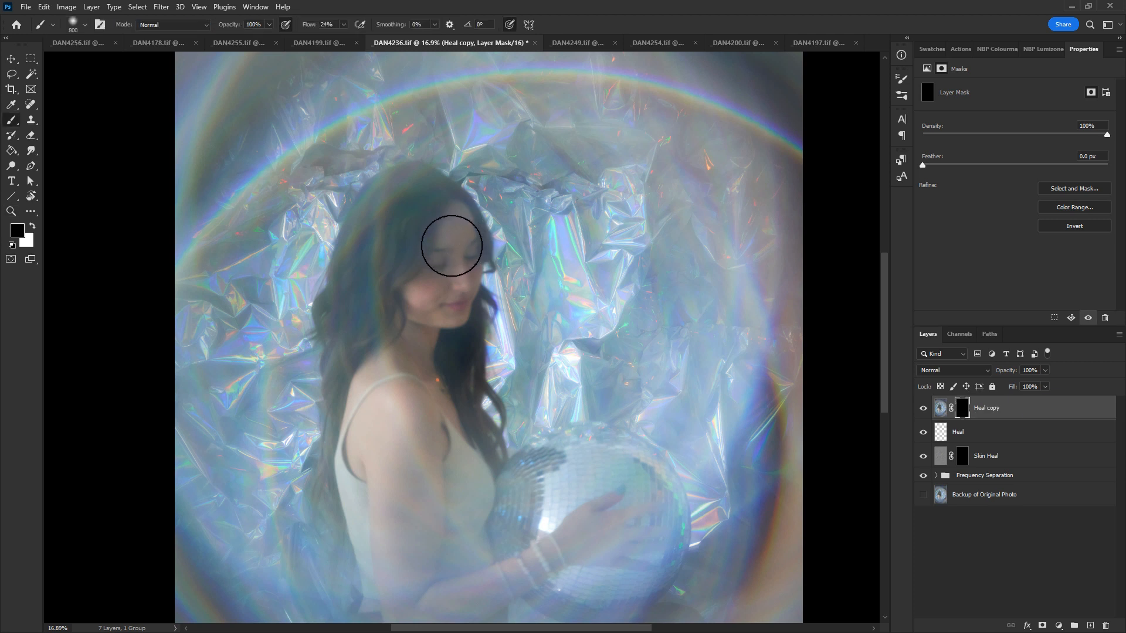
pyautogui.press('z')
pyautogui.press('b')
pyautogui.press('x')
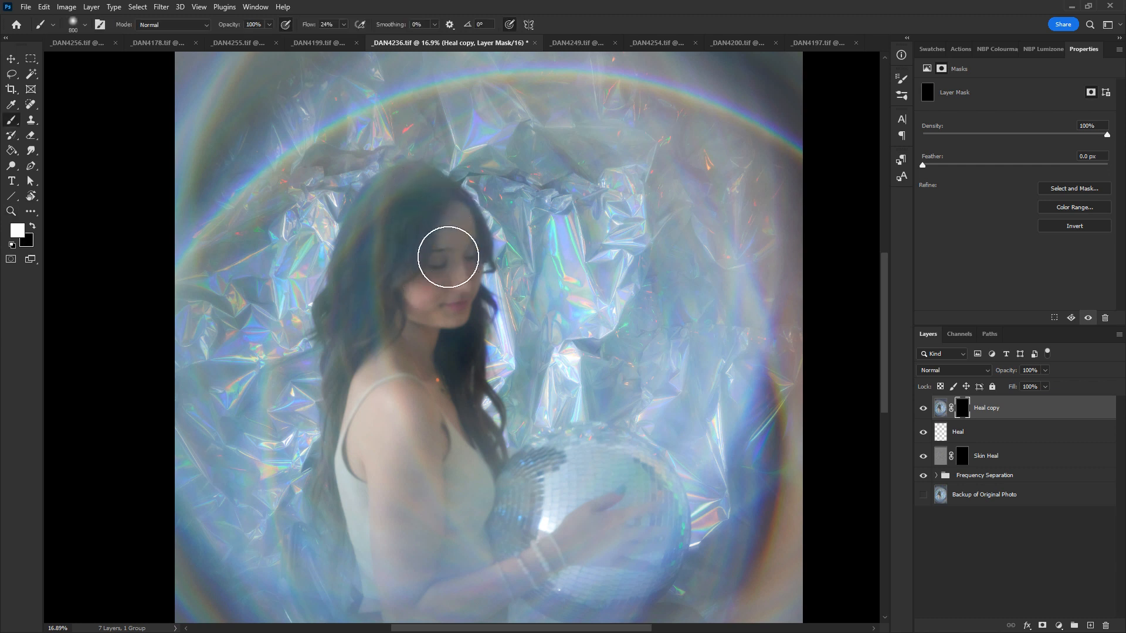
pyautogui.moveTo(475, 231)
pyautogui.mouseDown()
pyautogui.moveTo(477, 334)
pyautogui.moveTo(484, 265)
pyautogui.mouseUp()
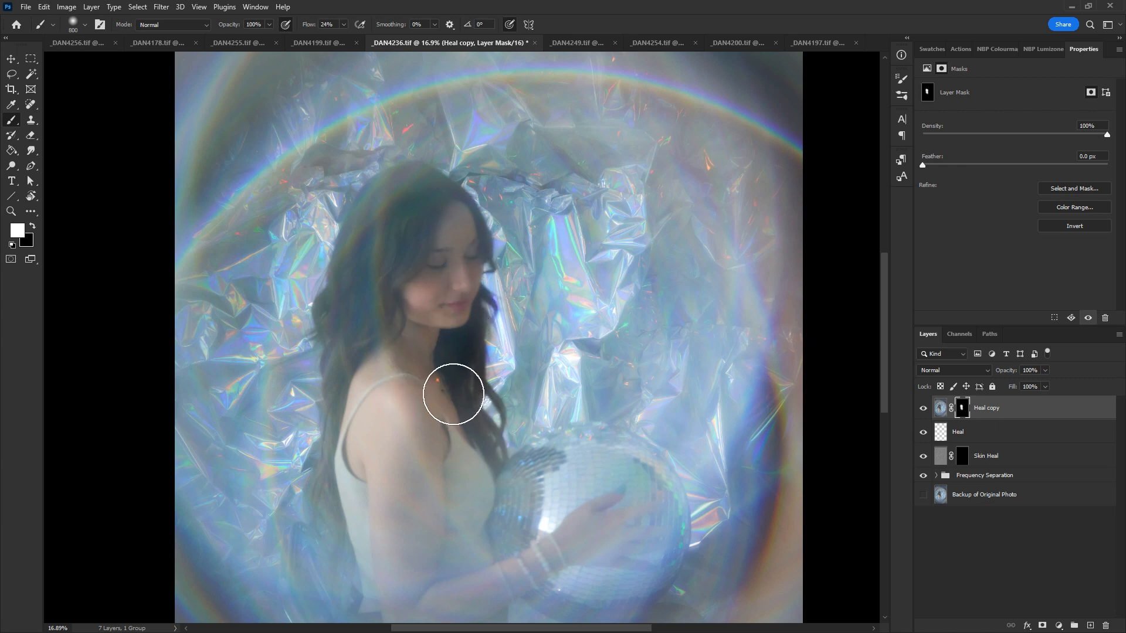
# Refine the Heal copy mask by painting black over the woman's face and neck and white over the disco ball and hand
pyautogui.hotkey('ctrl', '+')
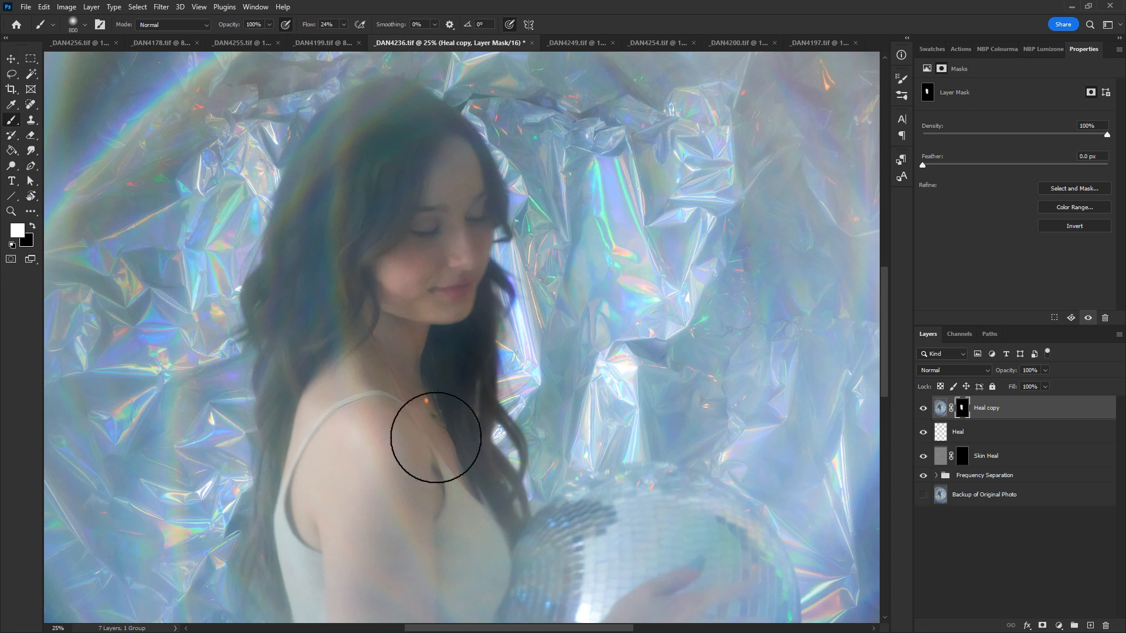
pyautogui.press('x')
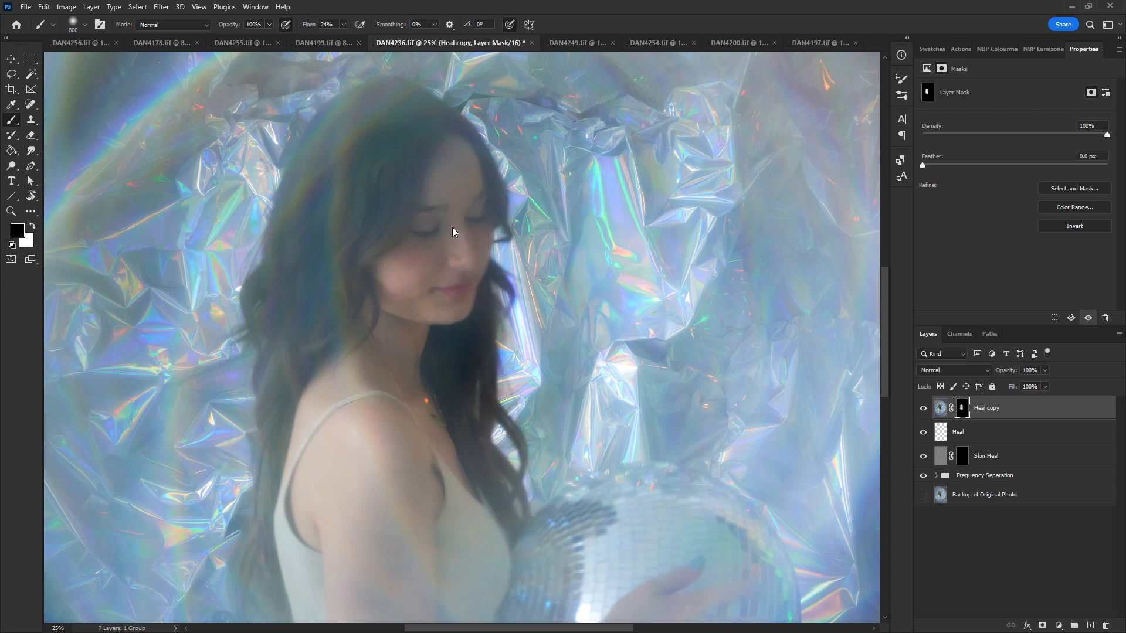
pyautogui.press('x')
pyautogui.moveTo(597, 509); pyautogui.dragTo(573, 433)
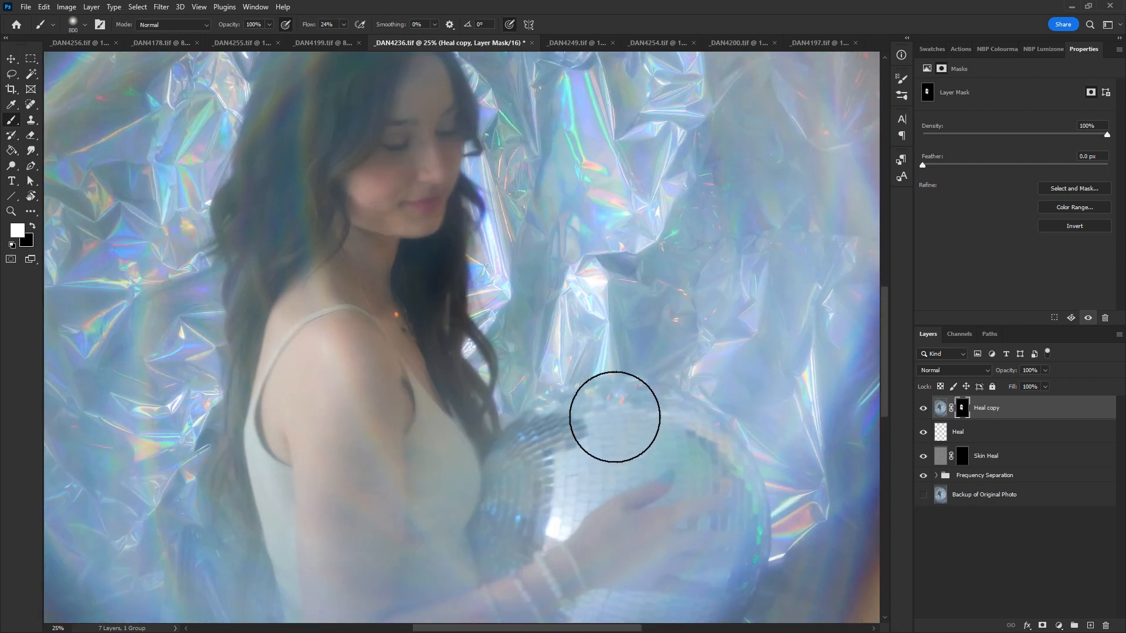
pyautogui.press('x')
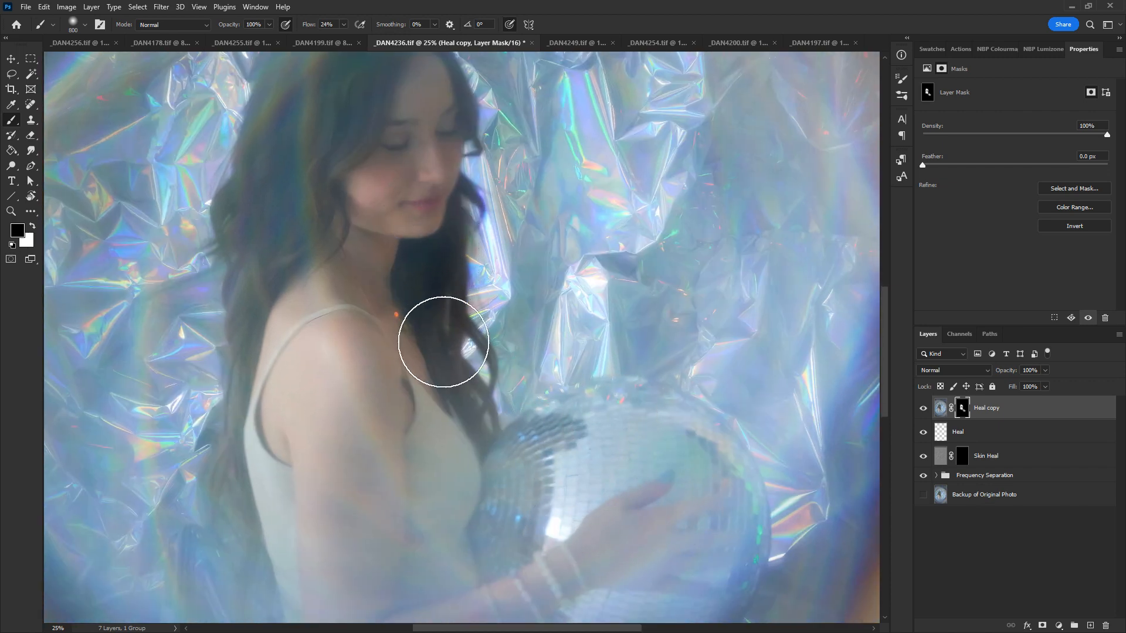
pyautogui.scroll(3, 446, 352)
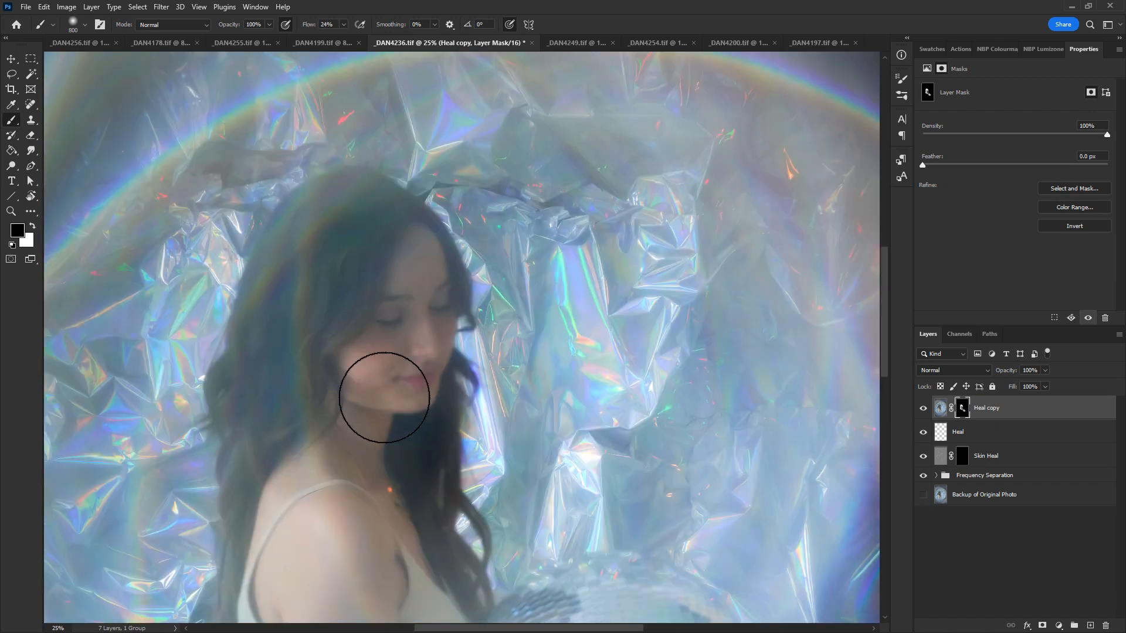
pyautogui.hotkey('ctrl', '-')
pyautogui.hotkey('ctrl', '-')
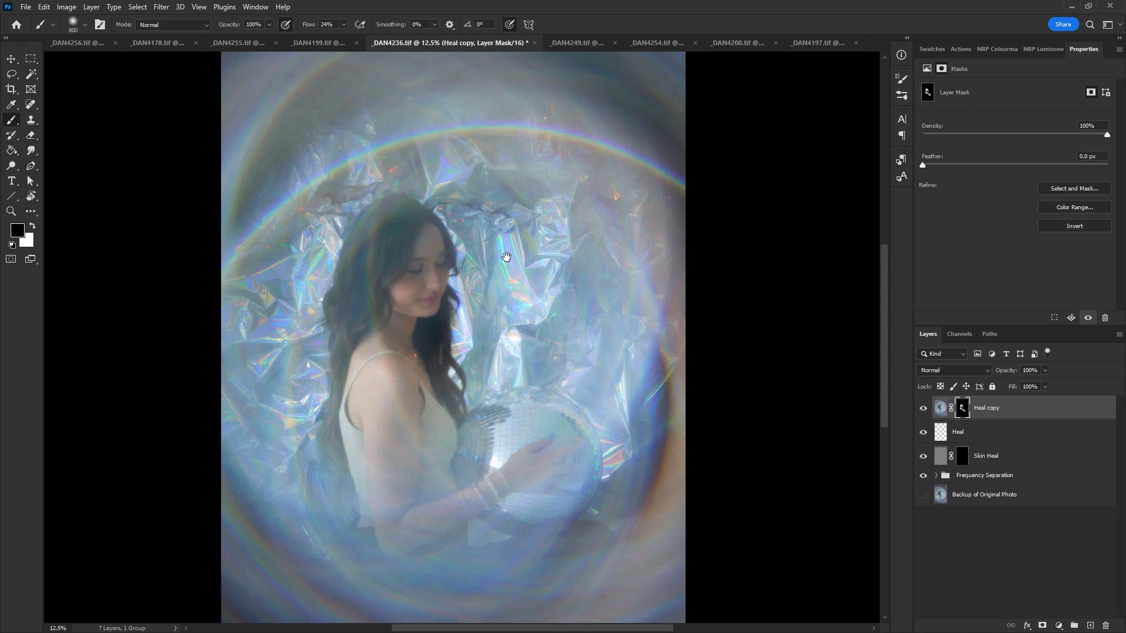
pyautogui.moveTo(506, 257); pyautogui.dragTo(505, 257)
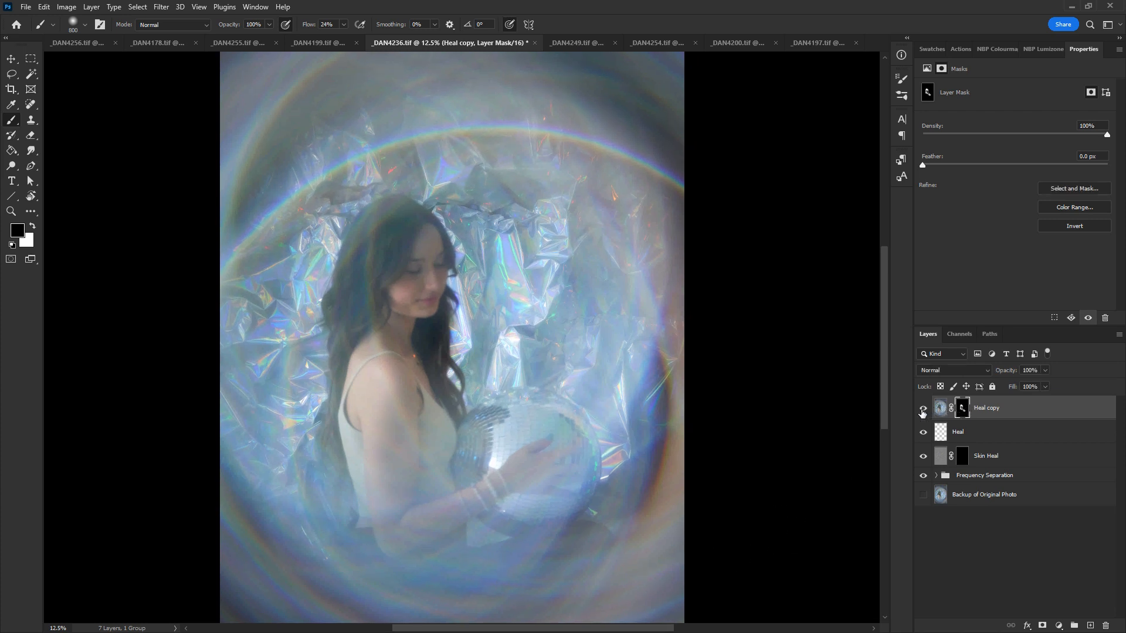
# View the Heal copy mask on its own, and request to close _DAN4236.tif with its changes saved
pyautogui.keyDown('alt'); pyautogui.click(962, 414); pyautogui.keyUp('alt')
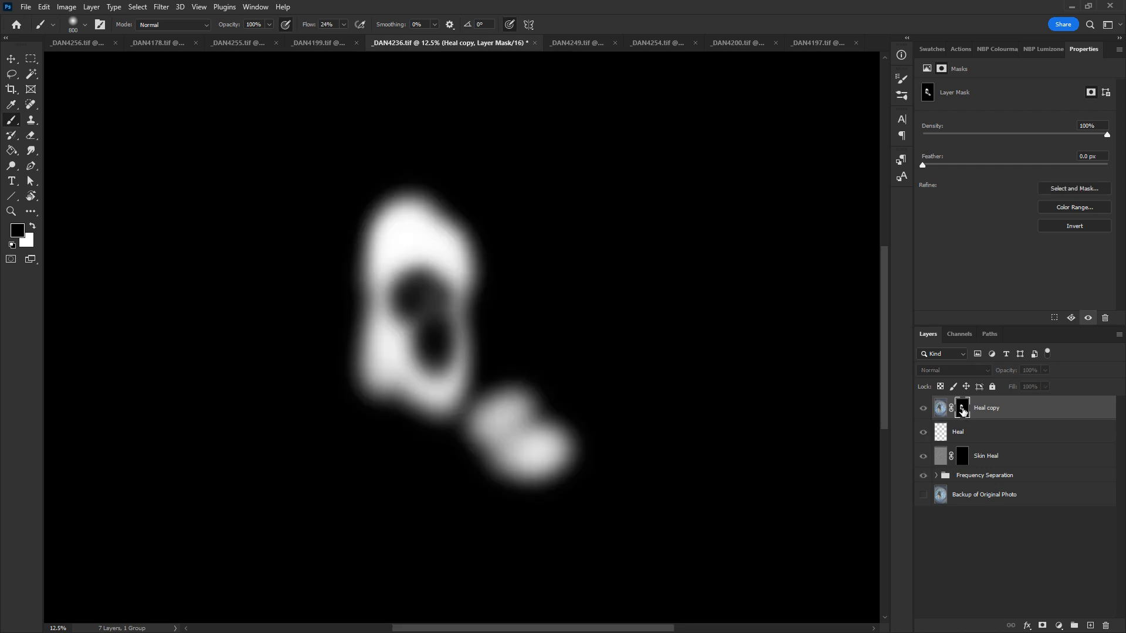
pyautogui.click(925, 410)
pyautogui.hotkey('ctrl', 'w')
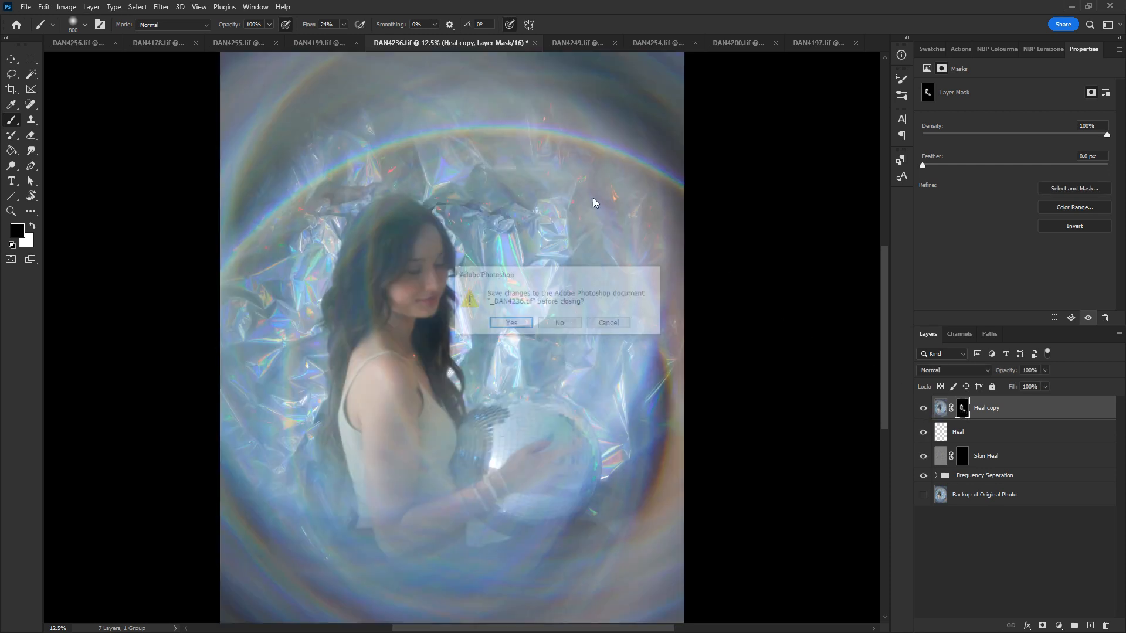
pyautogui.click(519, 326)
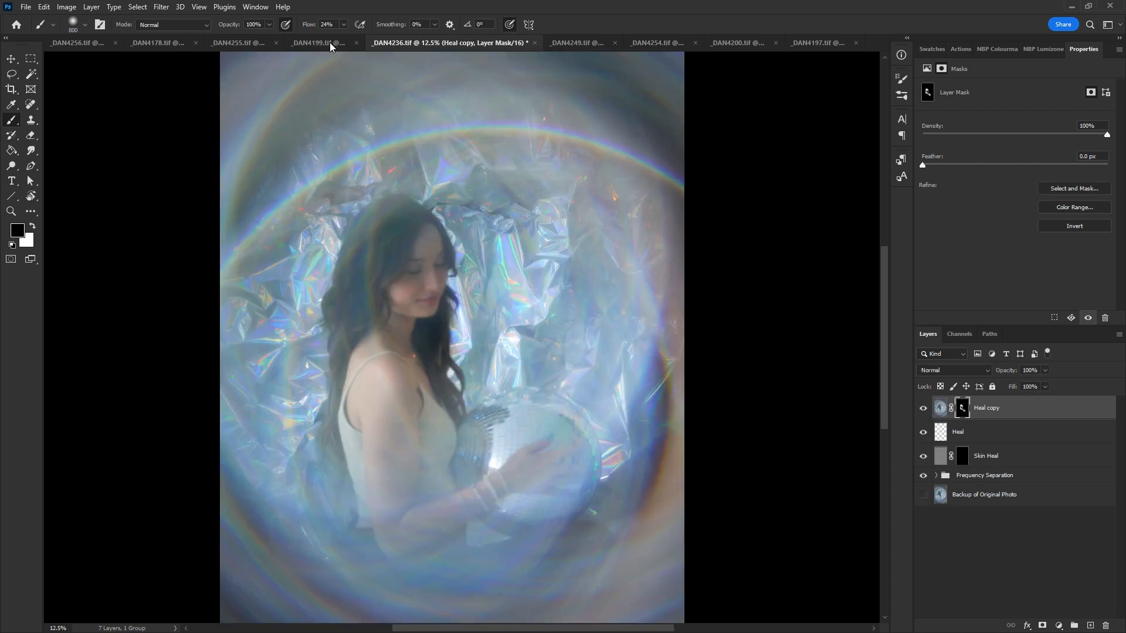
# Switch to the _DAN4199.tif document and collapse its Frequency Separation group
pyautogui.click(330, 44)
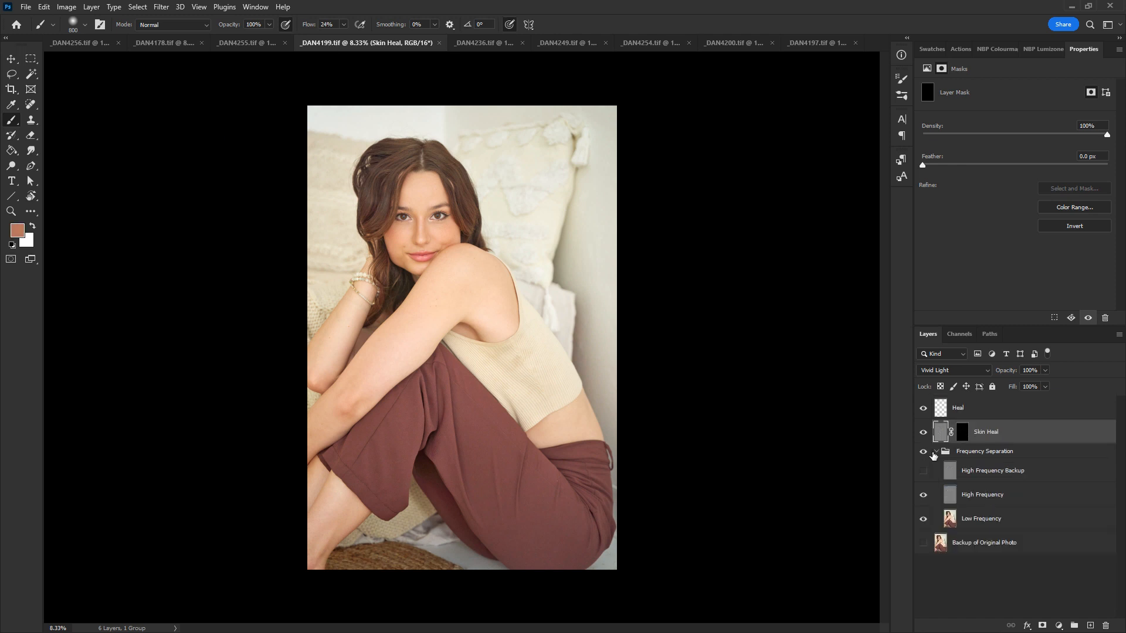
pyautogui.click(937, 452)
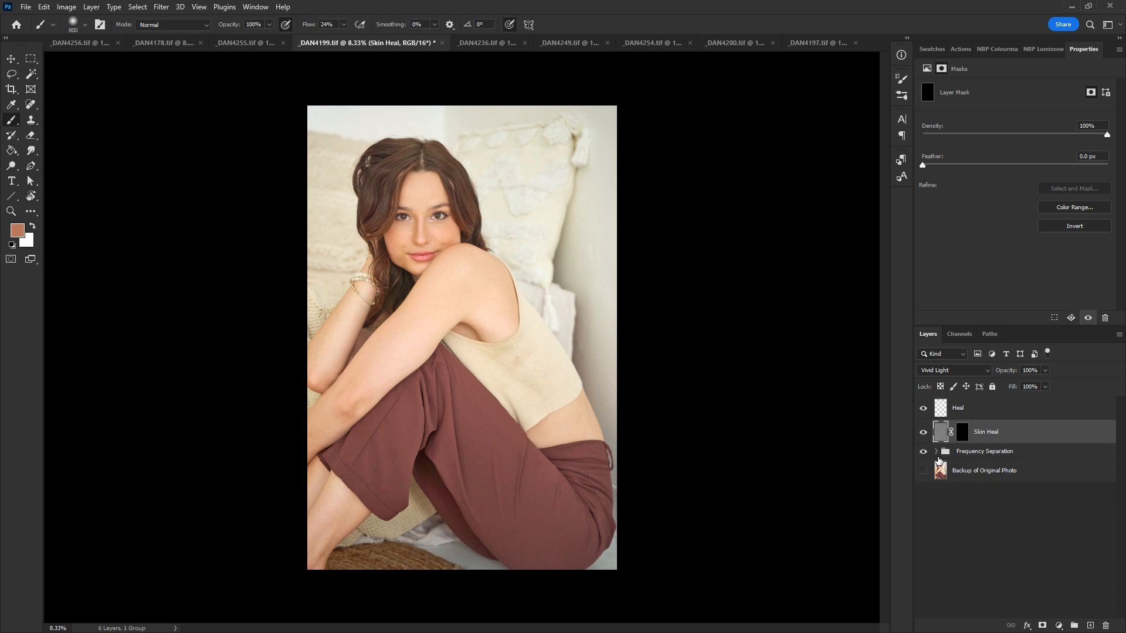
# On the Heal layer, lasso the bulging hair on the upper left of the woman's head with some background around it
pyautogui.press('z')
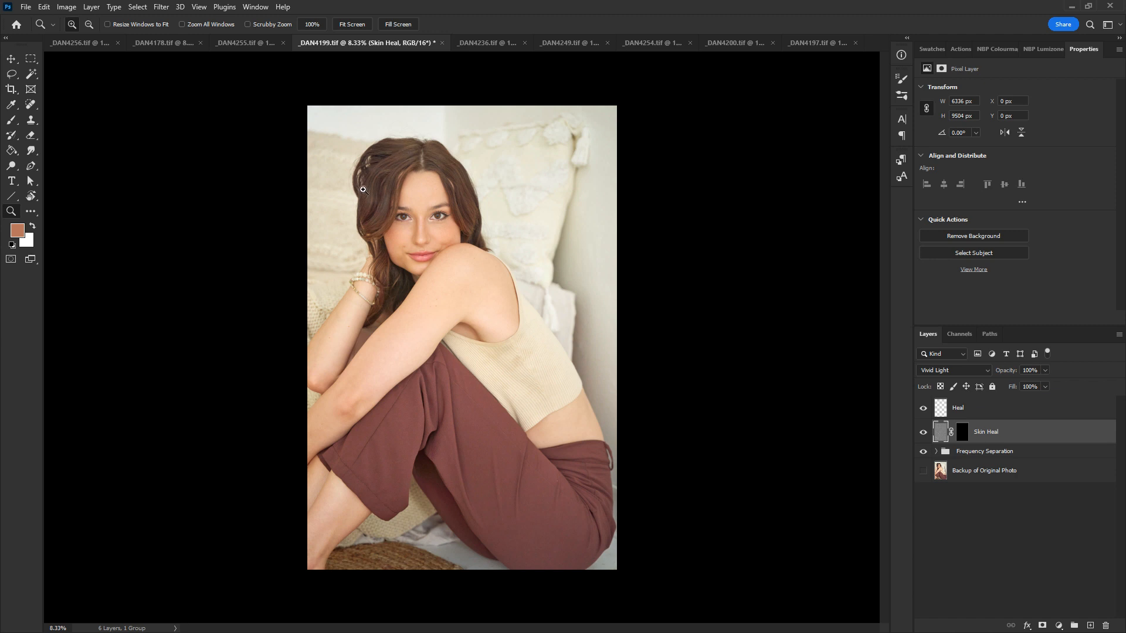
pyautogui.click(444, 192)
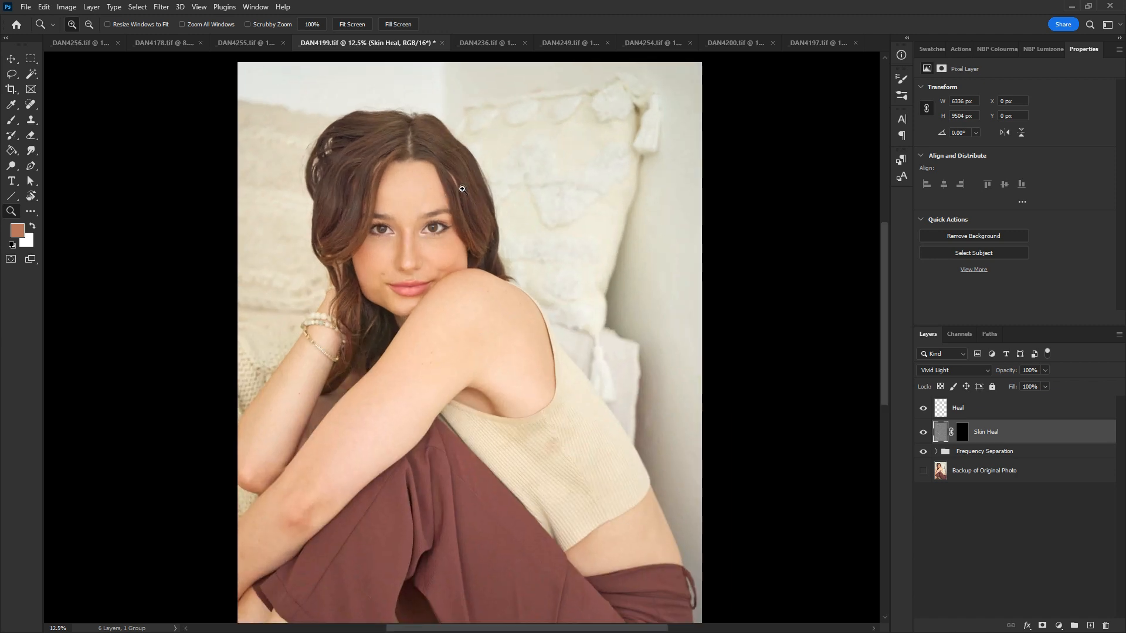
pyautogui.click(498, 184)
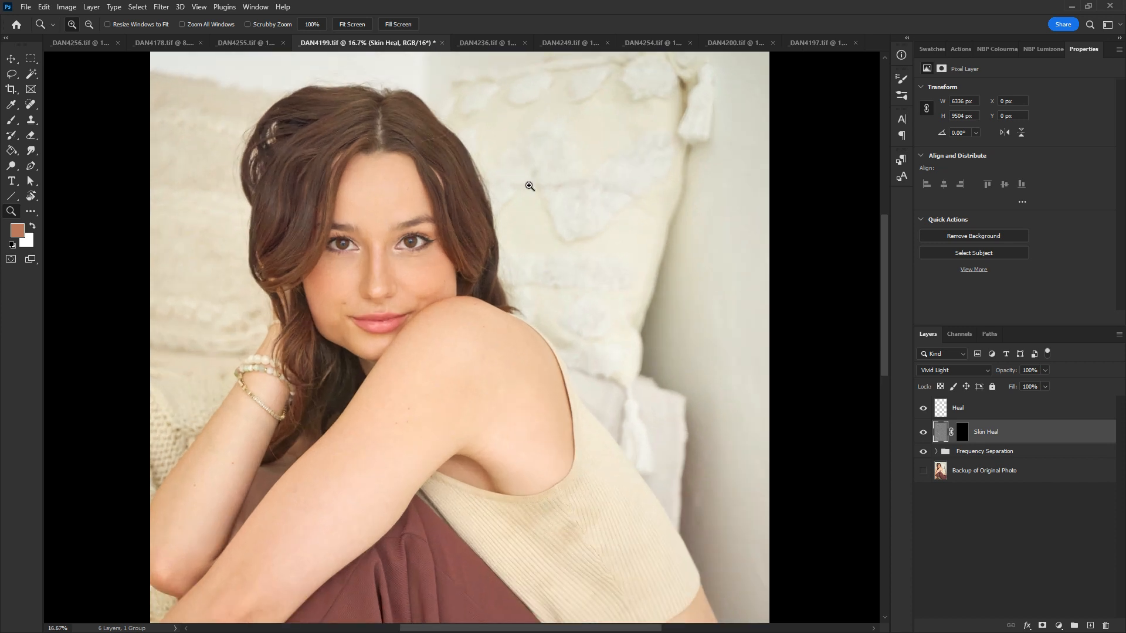
pyautogui.moveTo(533, 212); pyautogui.dragTo(552, 222)
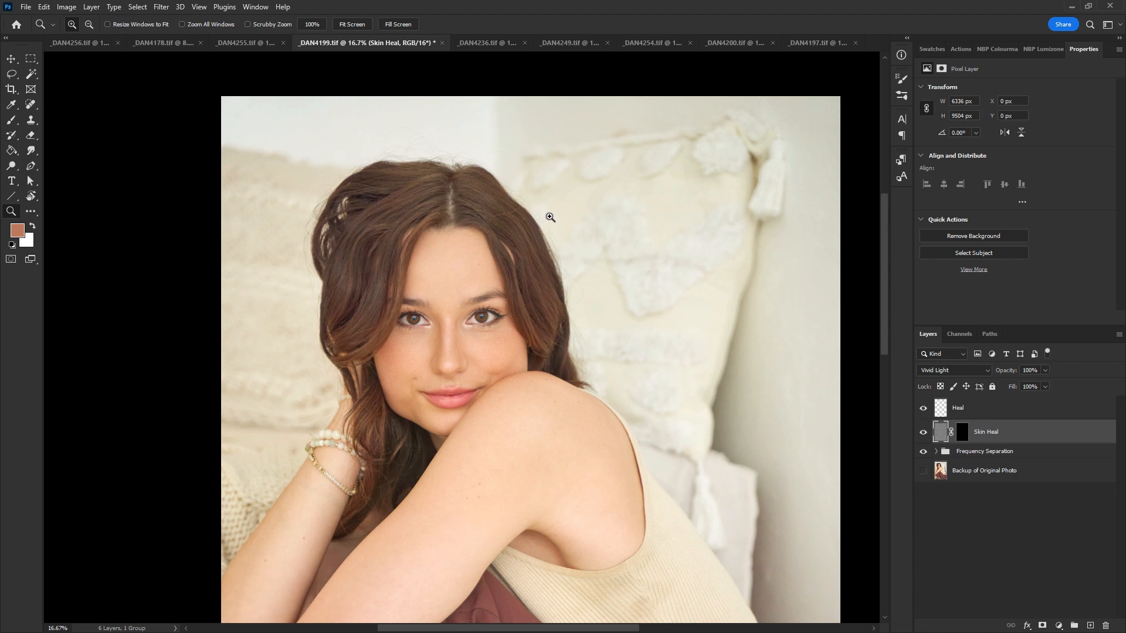
pyautogui.click(980, 404)
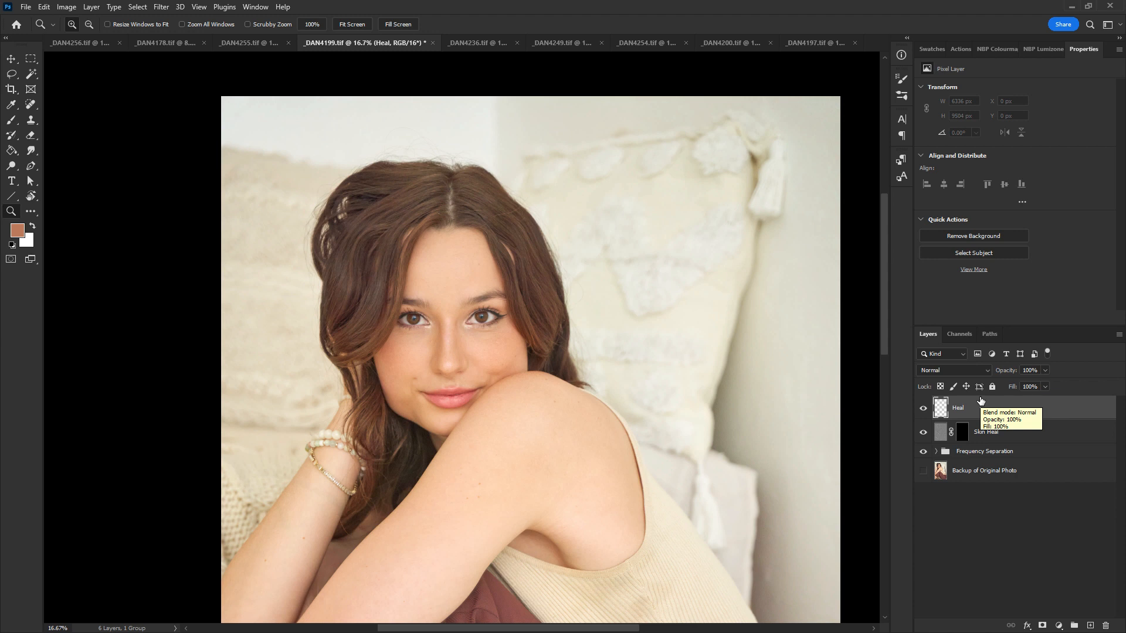
pyautogui.press('l')
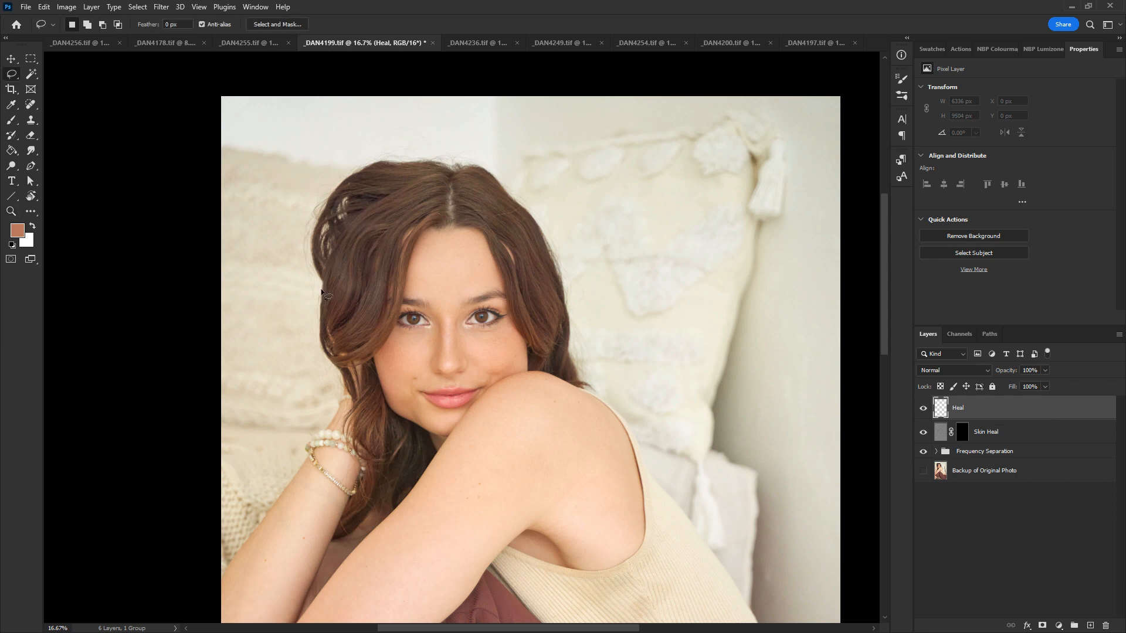
pyautogui.moveTo(321, 290)
pyautogui.mouseDown()
pyautogui.moveTo(352, 220)
pyautogui.moveTo(448, 170)
pyautogui.moveTo(448, 150)
pyautogui.moveTo(400, 125)
pyautogui.moveTo(342, 135)
pyautogui.moveTo(303, 194)
pyautogui.moveTo(322, 290)
pyautogui.mouseUp()
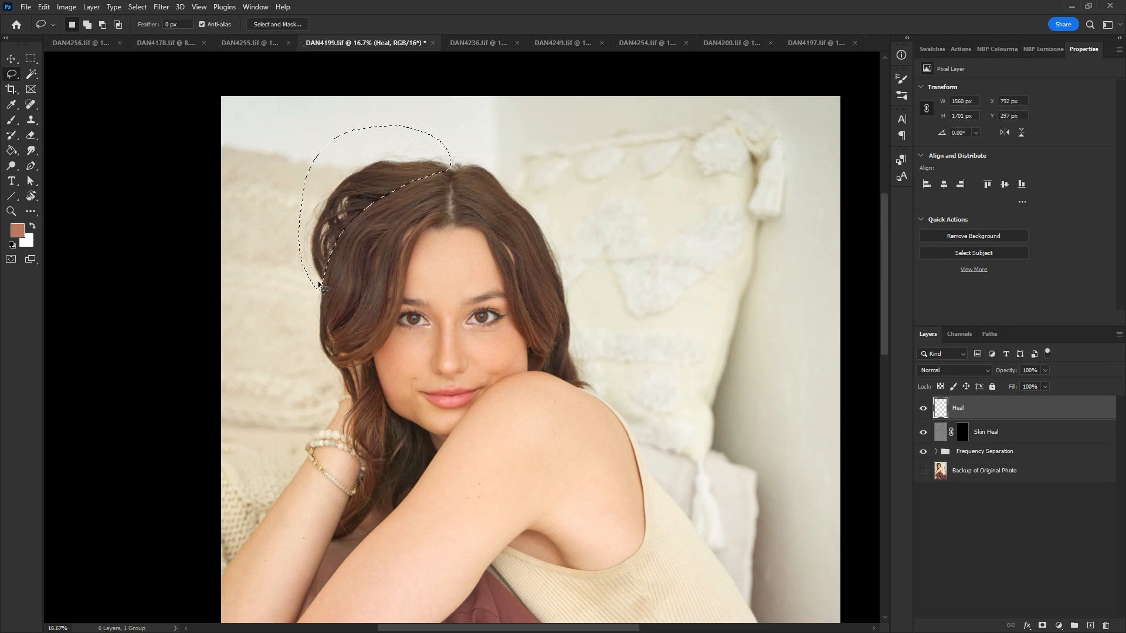
# Start Content-Aware Fill on the selection and exclude the woman's hair from the sampling area
pyautogui.click(47, 11)
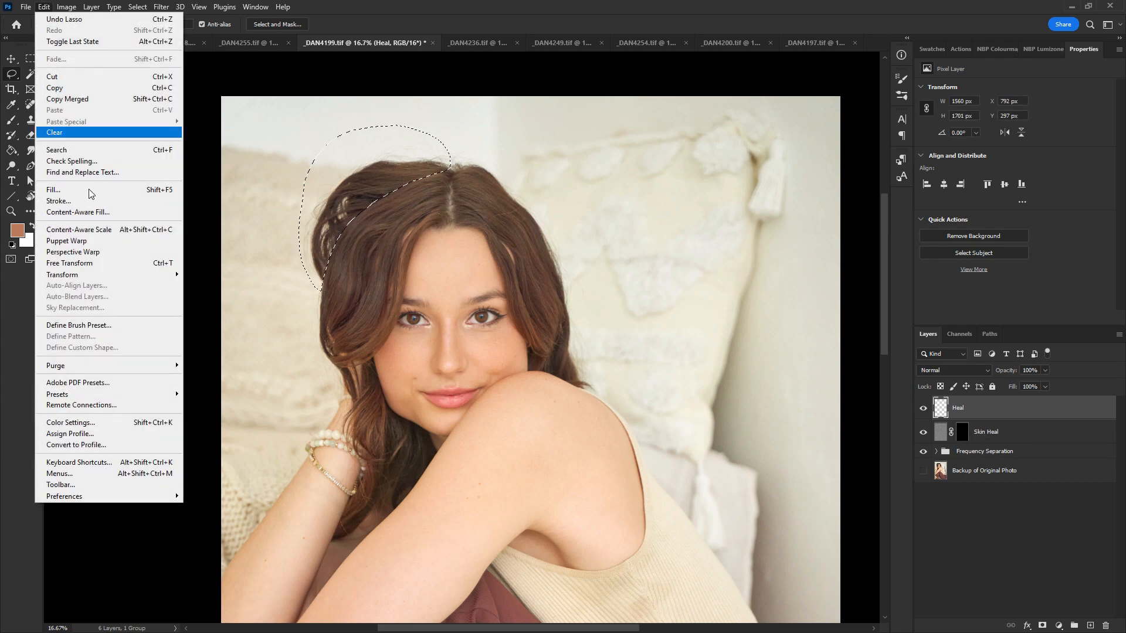
pyautogui.click(122, 213)
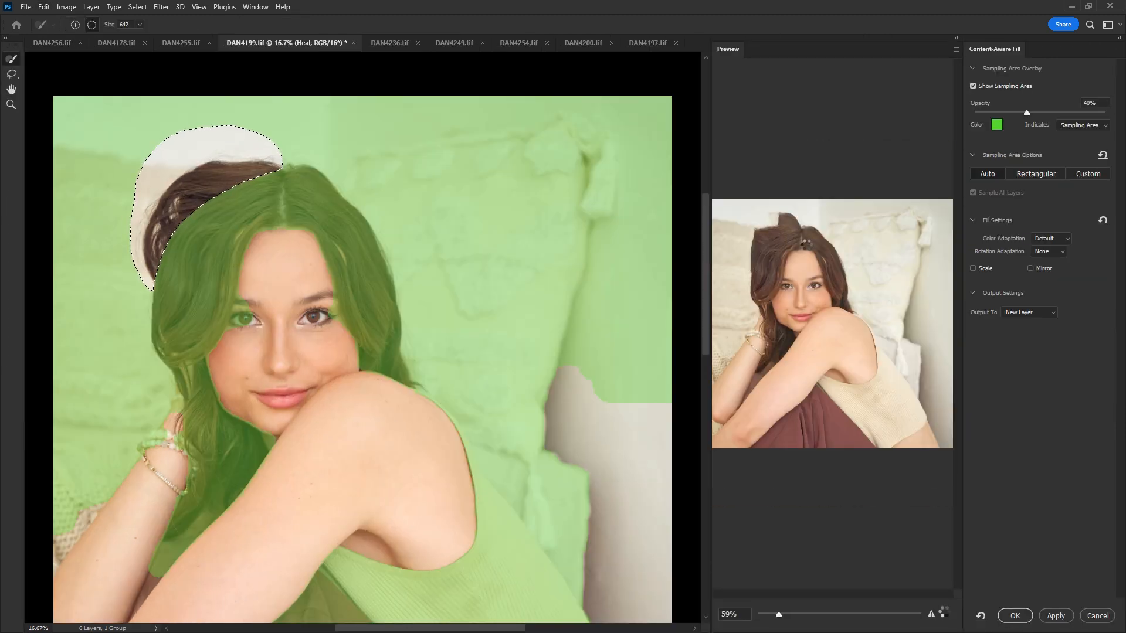
pyautogui.moveTo(176, 328)
pyautogui.mouseDown()
pyautogui.moveTo(180, 274)
pyautogui.moveTo(199, 239)
pyautogui.moveTo(244, 205)
pyautogui.moveTo(312, 192)
pyautogui.moveTo(360, 251)
pyautogui.moveTo(405, 404)
pyautogui.moveTo(346, 307)
pyautogui.moveTo(305, 192)
pyautogui.moveTo(216, 318)
pyautogui.moveTo(199, 463)
pyautogui.moveTo(173, 546)
pyautogui.moveTo(290, 396)
pyautogui.moveTo(219, 534)
pyautogui.moveTo(227, 460)
pyautogui.moveTo(194, 457)
pyautogui.moveTo(162, 486)
pyautogui.moveTo(154, 477)
pyautogui.moveTo(209, 397)
pyautogui.mouseUp()
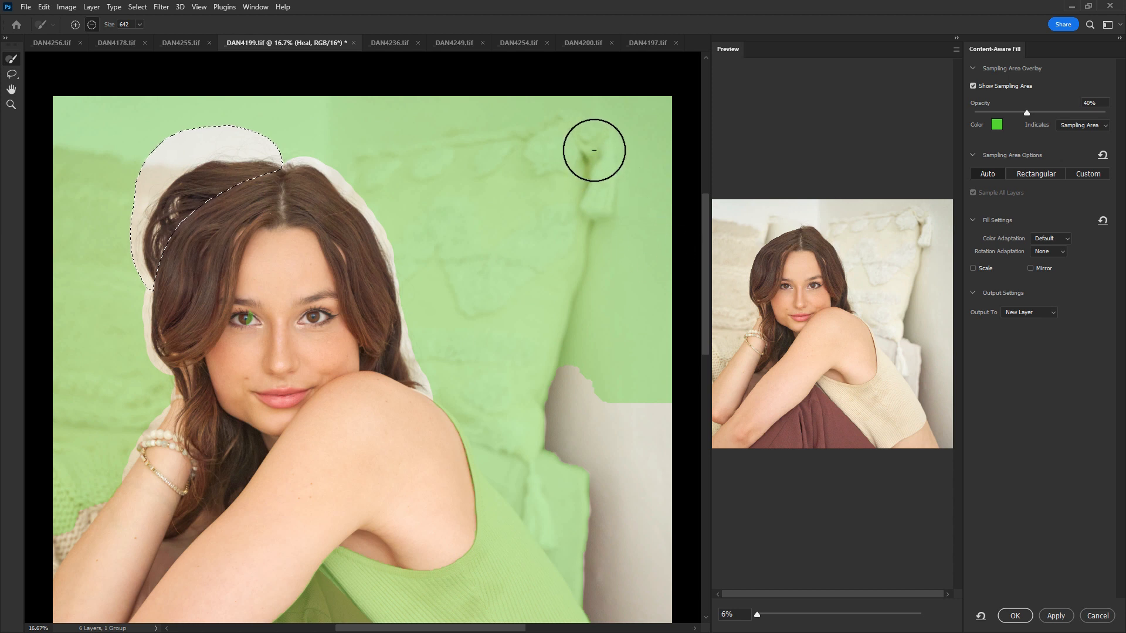
# Exclude the large pillow's edges and tassel, the smaller cushion below, and the strip beside the head from the sampling area
pyautogui.moveTo(591, 150); pyautogui.dragTo(577, 320)
pyautogui.moveTo(562, 381); pyautogui.dragTo(546, 453)
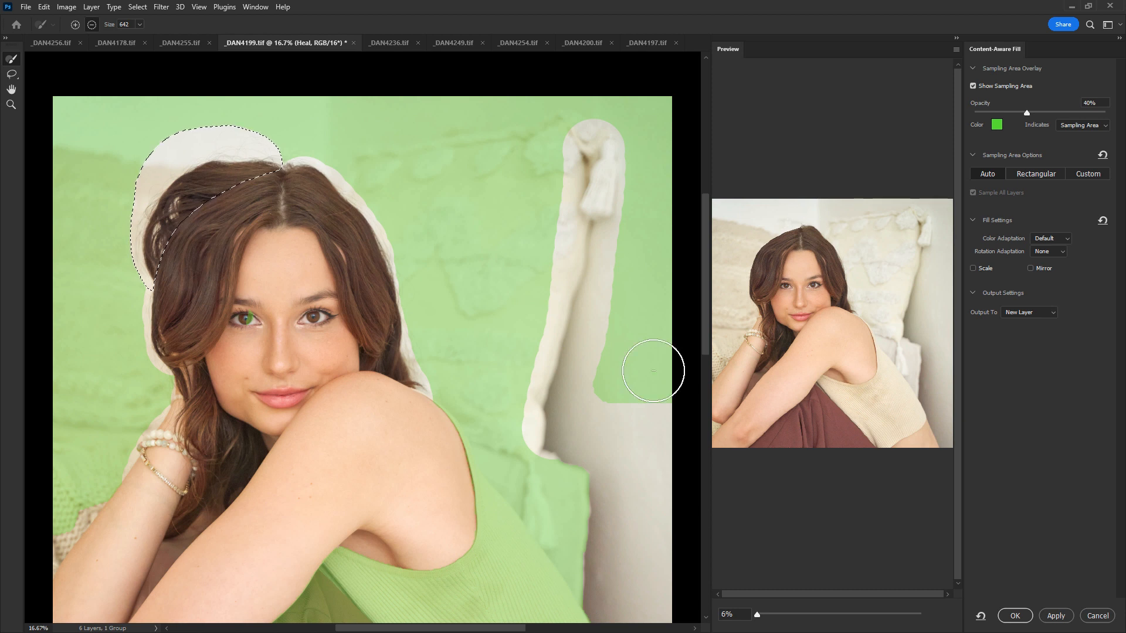
pyautogui.moveTo(553, 470)
pyautogui.mouseDown()
pyautogui.moveTo(583, 497)
pyautogui.moveTo(579, 624)
pyautogui.mouseUp()
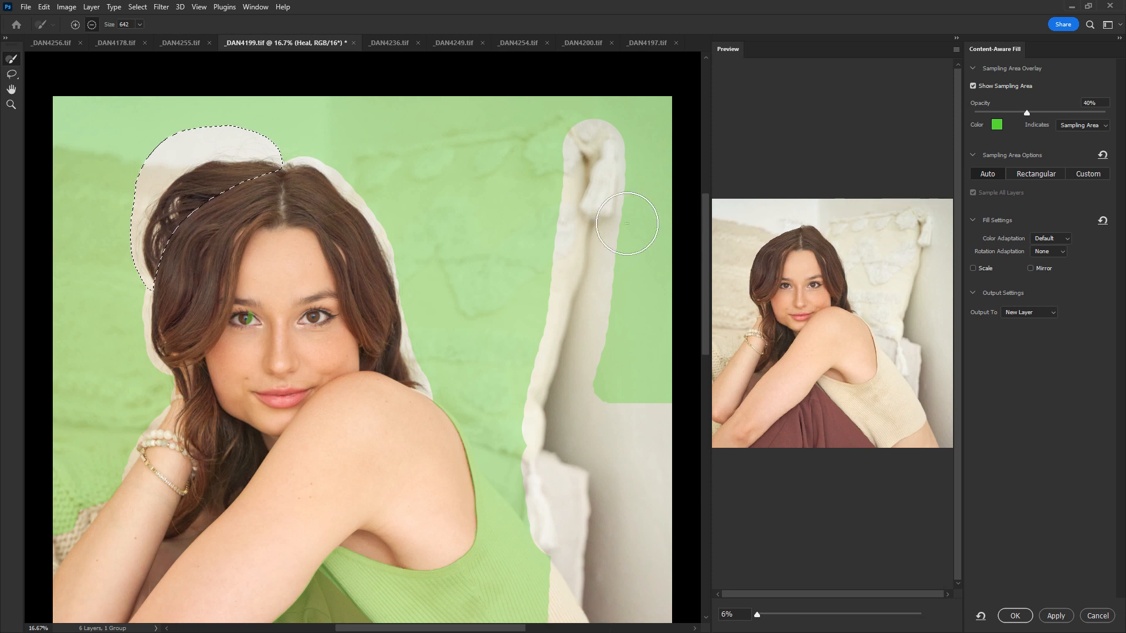
pyautogui.moveTo(306, 156); pyautogui.dragTo(333, 163)
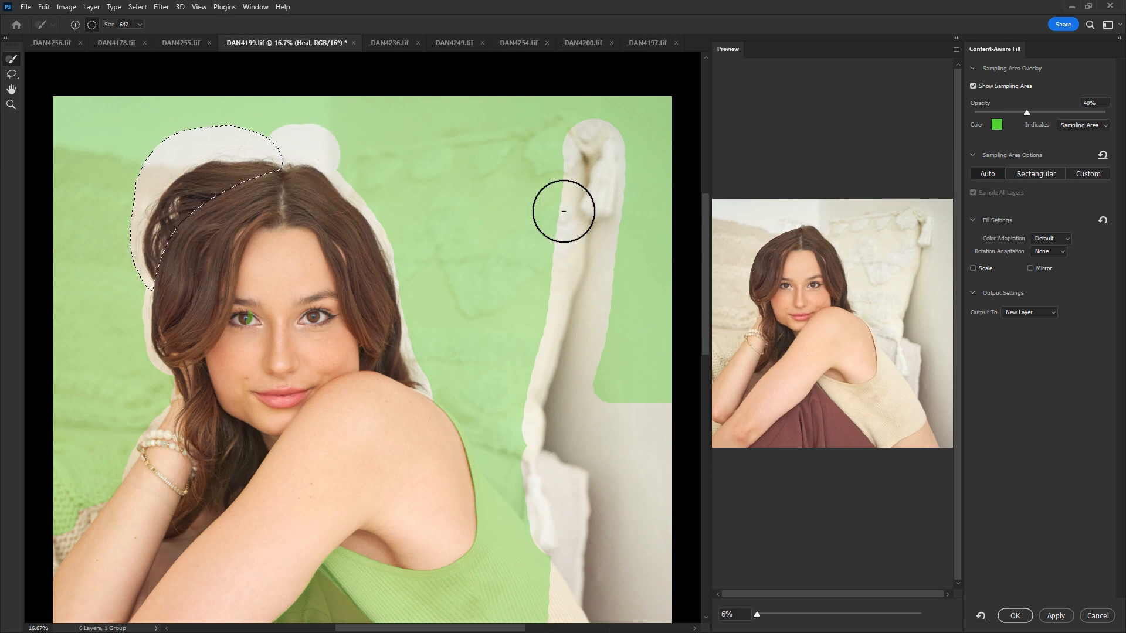
pyautogui.moveTo(551, 126)
pyautogui.mouseDown()
pyautogui.moveTo(575, 120)
pyautogui.moveTo(324, 172)
pyautogui.mouseUp()
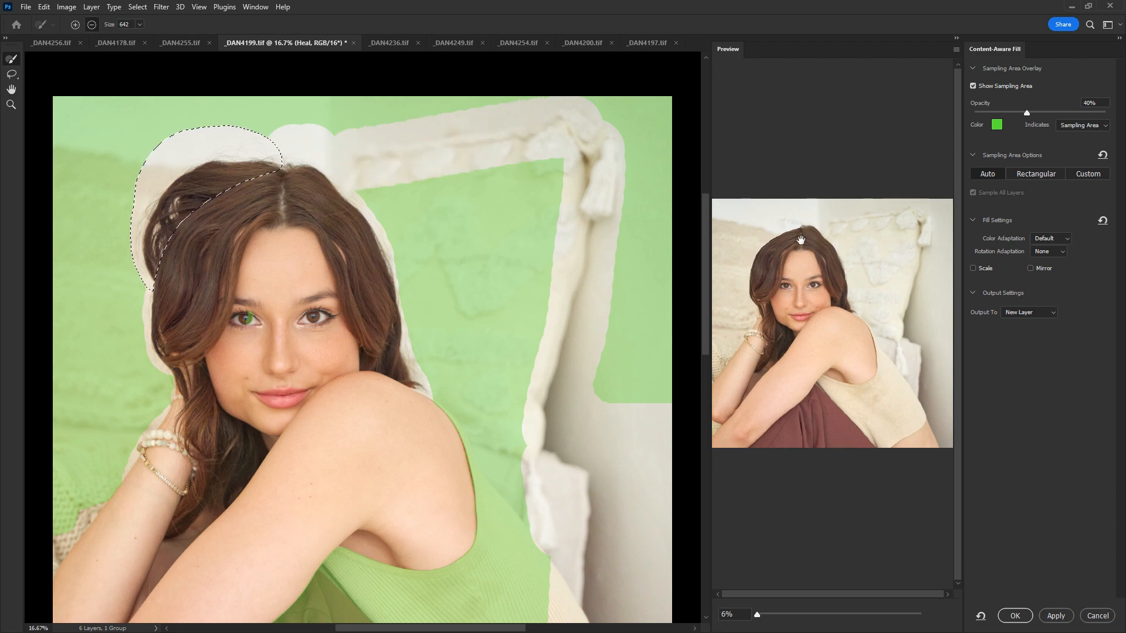
# Exclude the woman's top and trousers from the sampling area and apply the fill to a new layer
pyautogui.moveTo(705, 271)
pyautogui.mouseDown()
pyautogui.moveTo(706, 322)
pyautogui.moveTo(706, 310)
pyautogui.mouseUp()
pyautogui.moveTo(285, 408)
pyautogui.mouseDown()
pyautogui.moveTo(252, 470)
pyautogui.moveTo(359, 402)
pyautogui.moveTo(446, 469)
pyautogui.moveTo(537, 497)
pyautogui.moveTo(448, 326)
pyautogui.moveTo(573, 452)
pyautogui.moveTo(549, 455)
pyautogui.mouseUp()
pyautogui.moveTo(472, 351)
pyautogui.mouseDown()
pyautogui.moveTo(460, 307)
pyautogui.moveTo(613, 460)
pyautogui.mouseUp()
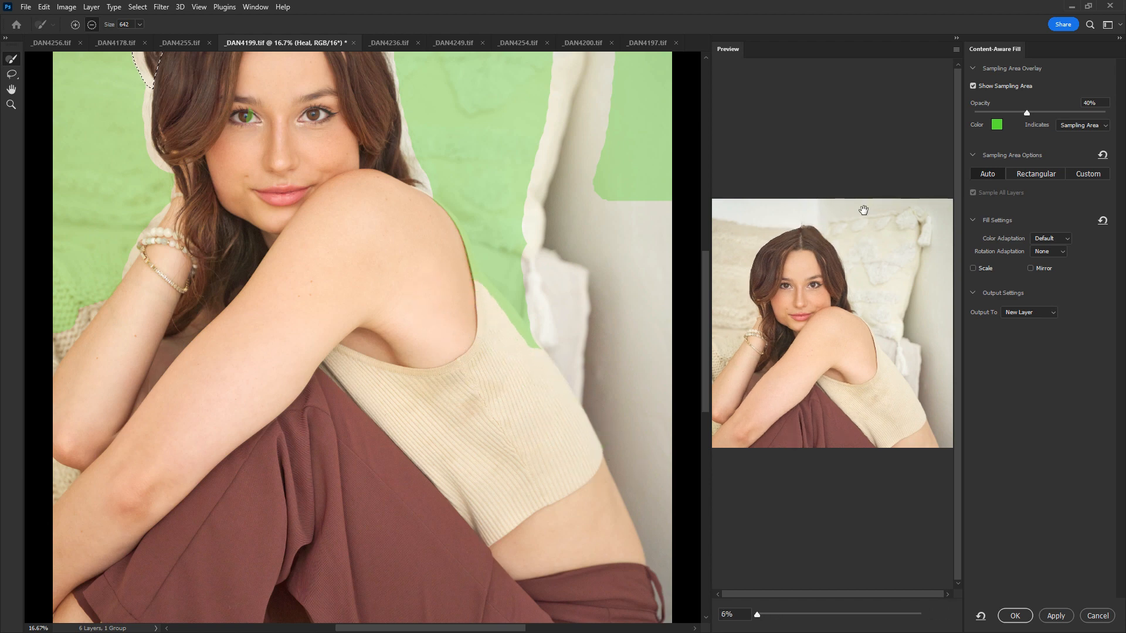
pyautogui.moveTo(710, 302); pyautogui.dragTo(712, 267)
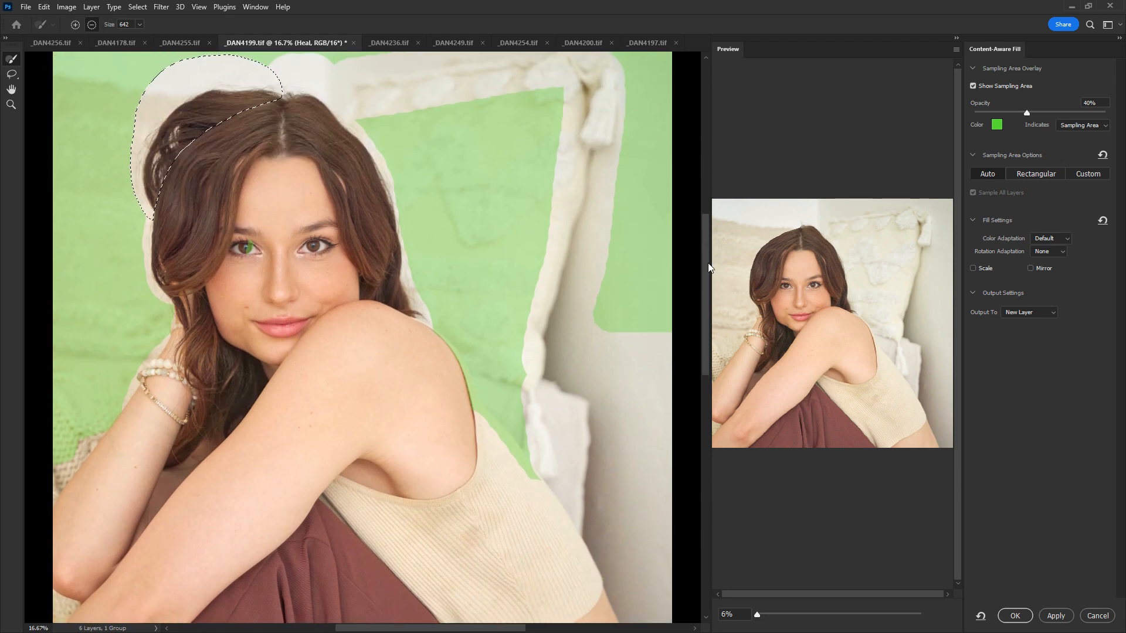
pyautogui.click(1015, 615)
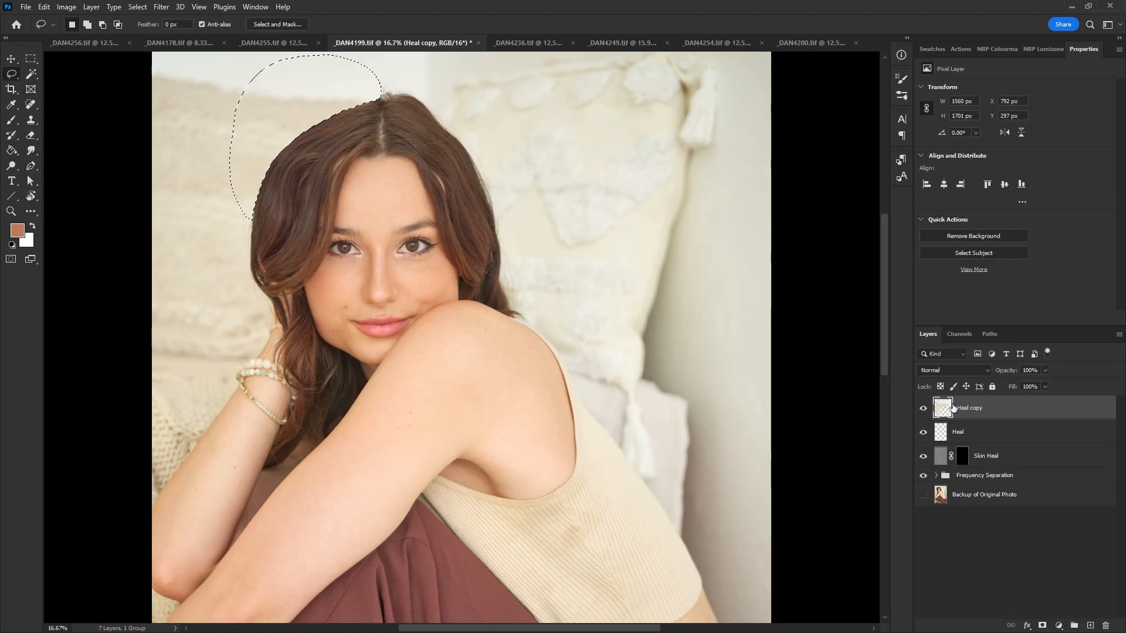
# Add a full black layer mask to the filled Heal copy layer, without any selection limiting it
pyautogui.click(1042, 626)
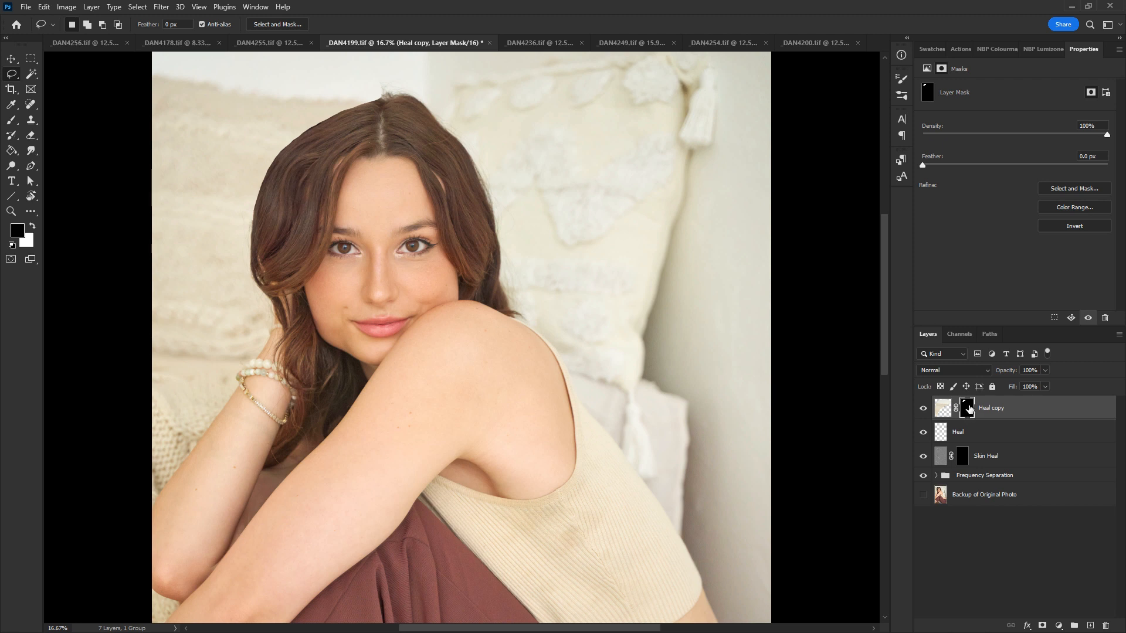
pyautogui.hotkey('ctrl', 'z')
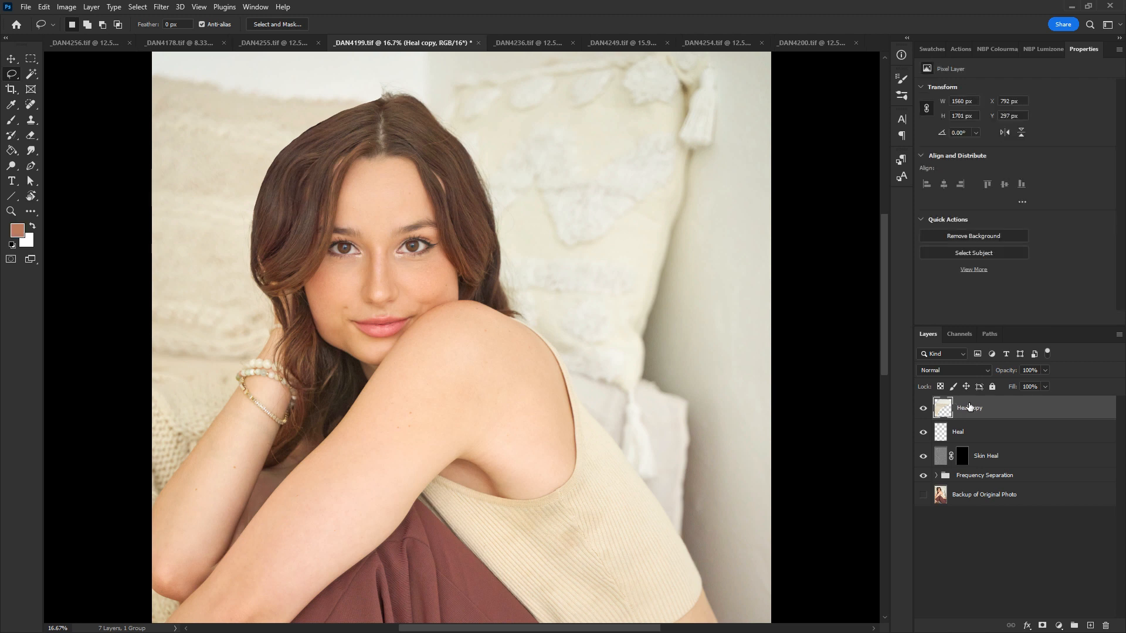
pyautogui.click(1042, 625)
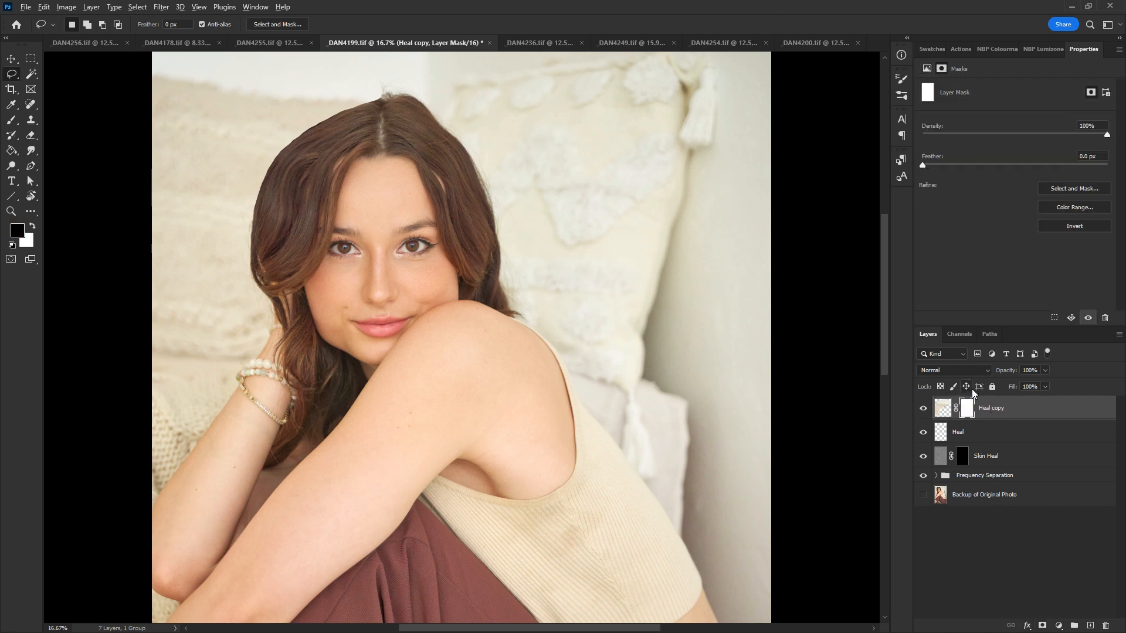
pyautogui.hotkey('ctrl', 'i')
pyautogui.hotkey('ctrl', 'i')
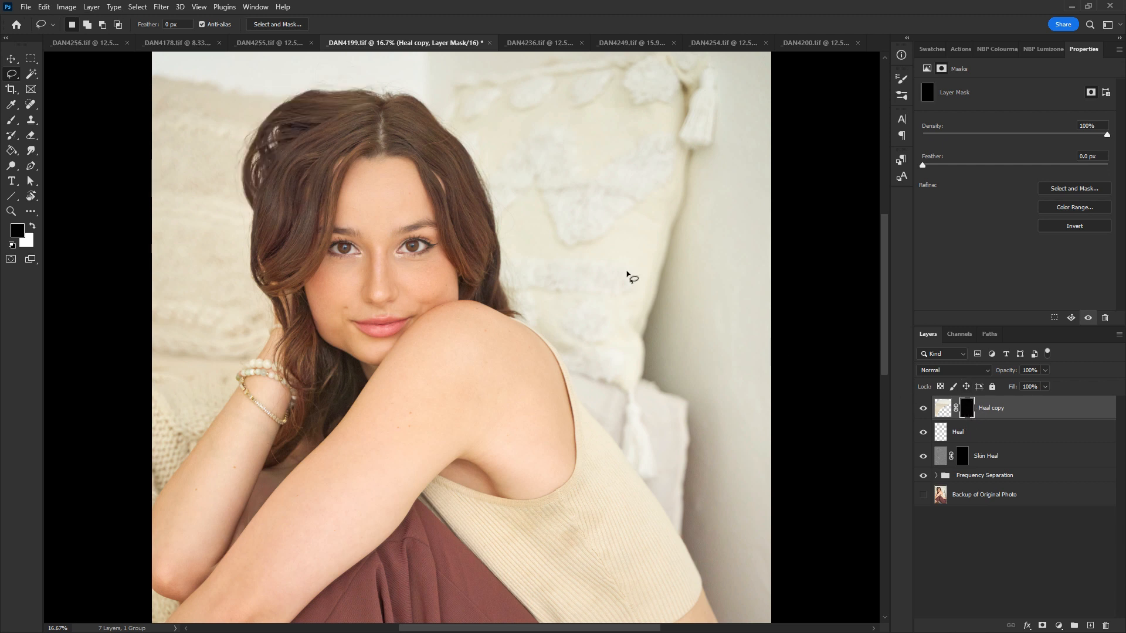
# Paint white on the Heal copy layer's mask with a small soft brush to reveal the fill over the upper hair bulge
pyautogui.press('b')
pyautogui.moveTo(628, 276); pyautogui.dragTo(739, 424)
pyautogui.press('x')
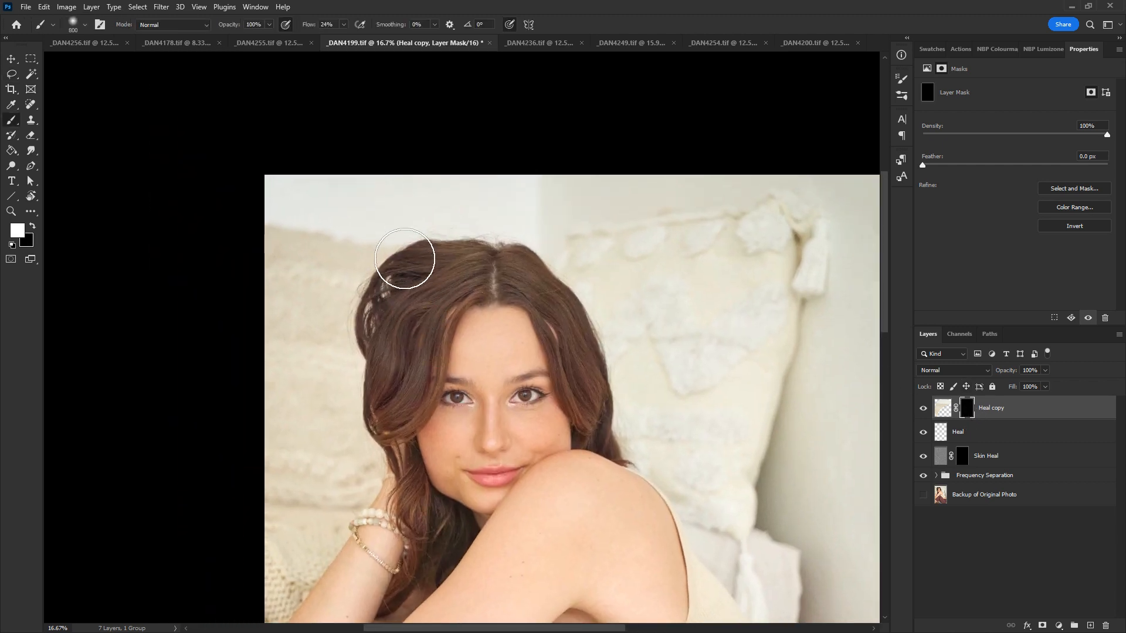
pyautogui.press('[')
pyautogui.press('[')
pyautogui.press('[')
pyautogui.press('[')
pyautogui.press('[')
pyautogui.press('[')
pyautogui.press('[')
pyautogui.moveTo(435, 257)
pyautogui.mouseDown()
pyautogui.moveTo(399, 284)
pyautogui.moveTo(423, 266)
pyautogui.moveTo(389, 278)
pyautogui.mouseUp()
pyautogui.press('[')
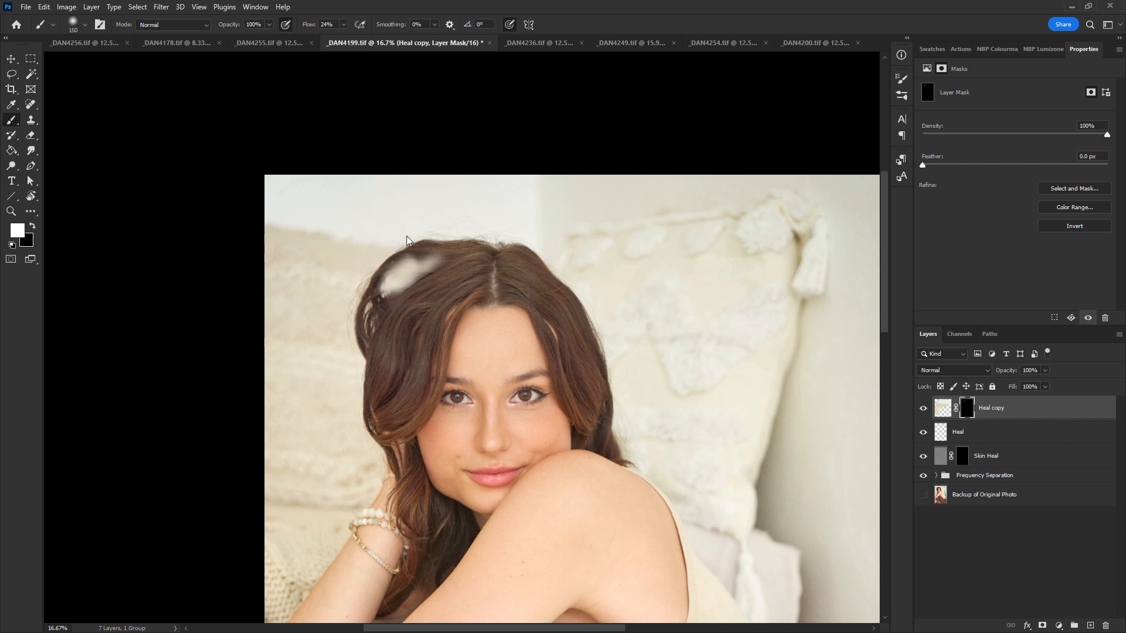
# Set the brush hardness to 19% and paint the mask white along the hair outline, reducing the brush to 80 px near the parting
pyautogui.rightClick(440, 250)
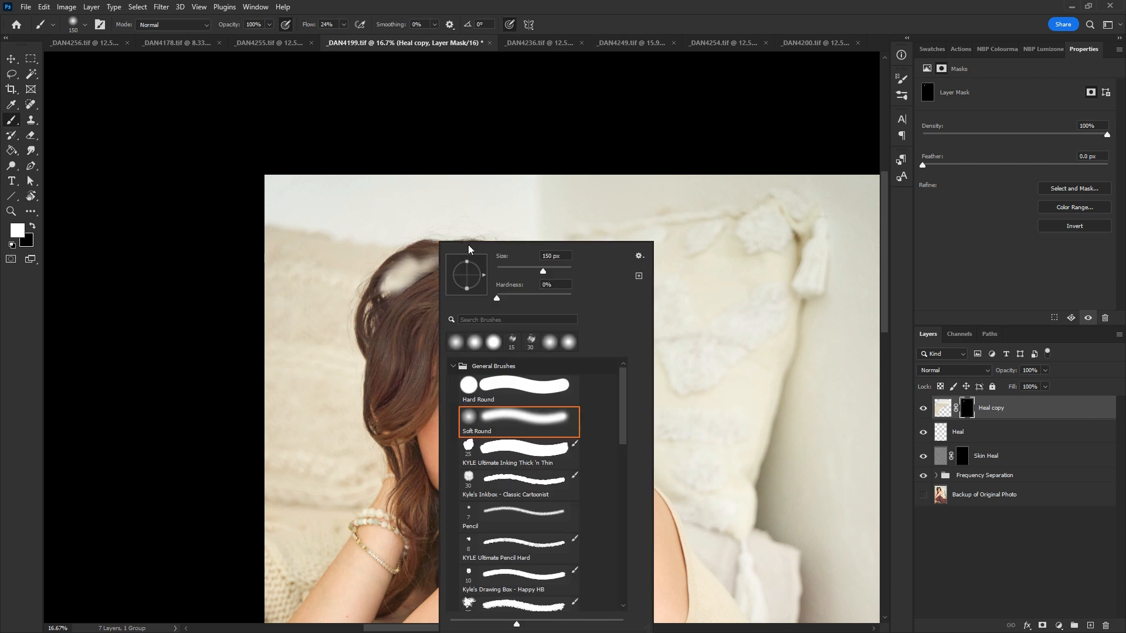
pyautogui.moveTo(504, 297); pyautogui.dragTo(510, 297)
pyautogui.click(633, 26)
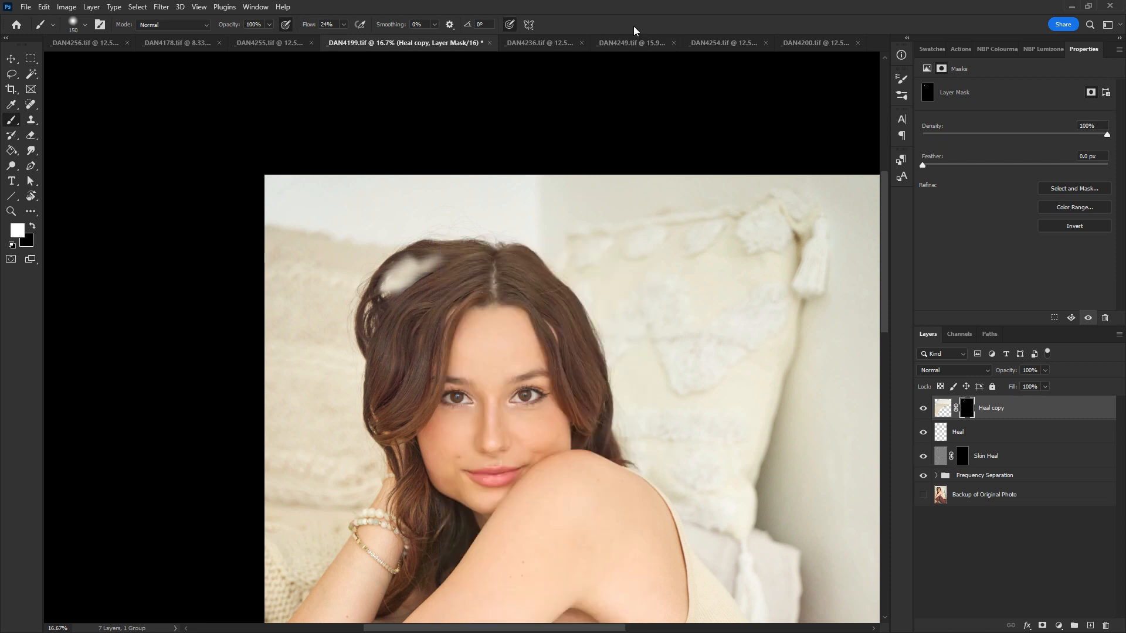
pyautogui.moveTo(412, 244)
pyautogui.mouseDown()
pyautogui.moveTo(439, 250)
pyautogui.moveTo(480, 241)
pyautogui.moveTo(413, 274)
pyautogui.moveTo(360, 342)
pyautogui.mouseUp()
pyautogui.hotkey('ctrl', 'z')
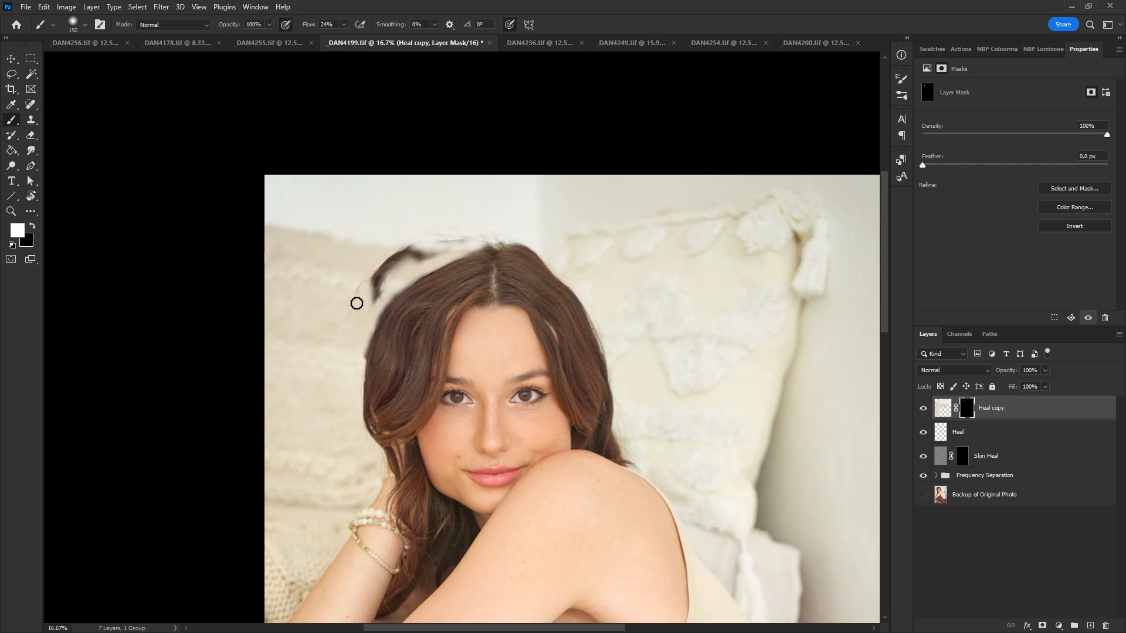
pyautogui.moveTo(370, 275)
pyautogui.mouseDown()
pyautogui.moveTo(390, 259)
pyautogui.moveTo(373, 301)
pyautogui.moveTo(406, 248)
pyautogui.moveTo(390, 278)
pyautogui.moveTo(464, 240)
pyautogui.moveTo(410, 250)
pyautogui.moveTo(448, 246)
pyautogui.moveTo(433, 223)
pyautogui.moveTo(443, 211)
pyautogui.moveTo(375, 274)
pyautogui.moveTo(495, 236)
pyautogui.mouseUp()
pyautogui.press('[')
pyautogui.press('[')
pyautogui.press('[')
pyautogui.press('[')
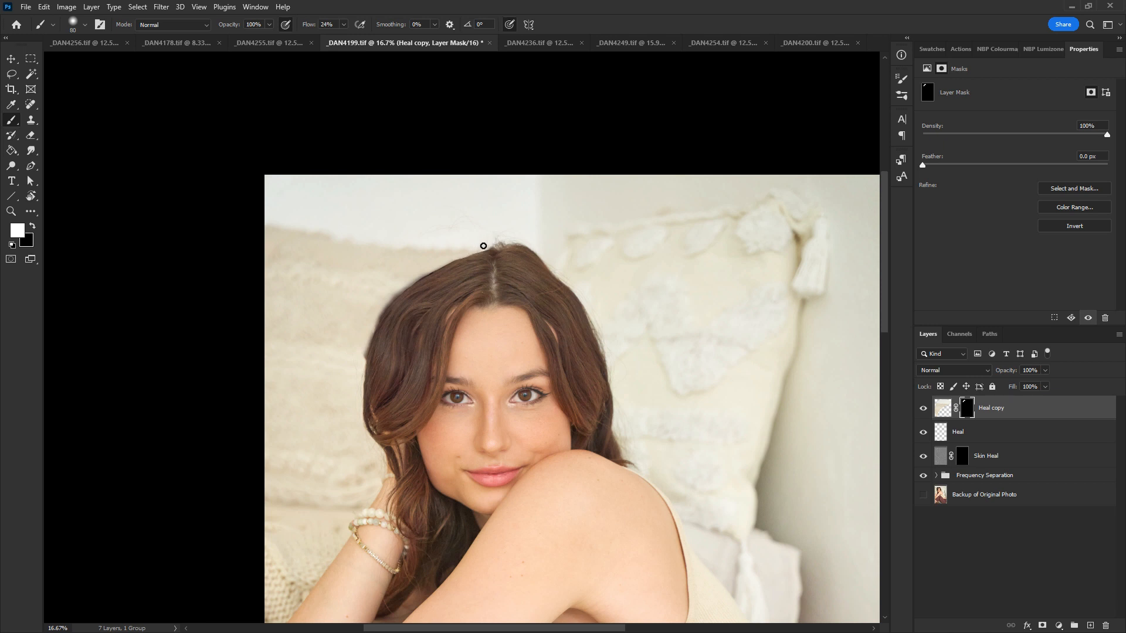
# Switch the mask painting to black with the Brizzly Bear hair brush at 60 px and 14% flow
pyautogui.press('x')
pyautogui.press('[')
pyautogui.press('[')
pyautogui.press('[')
pyautogui.rightClick(505, 258)
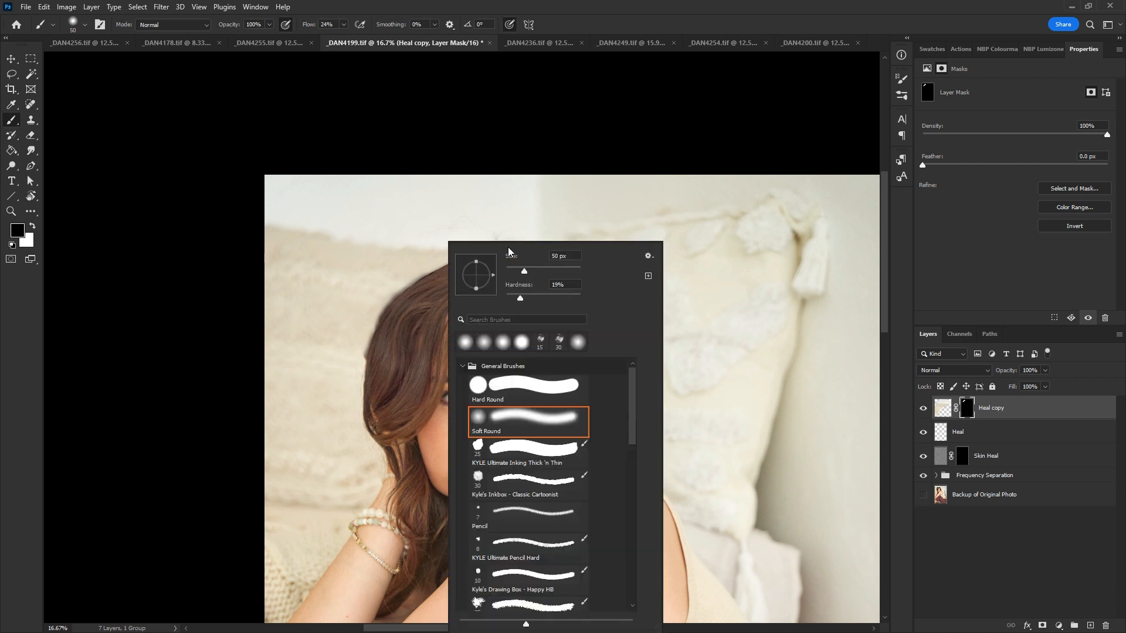
pyautogui.scroll(3, 483, 421)
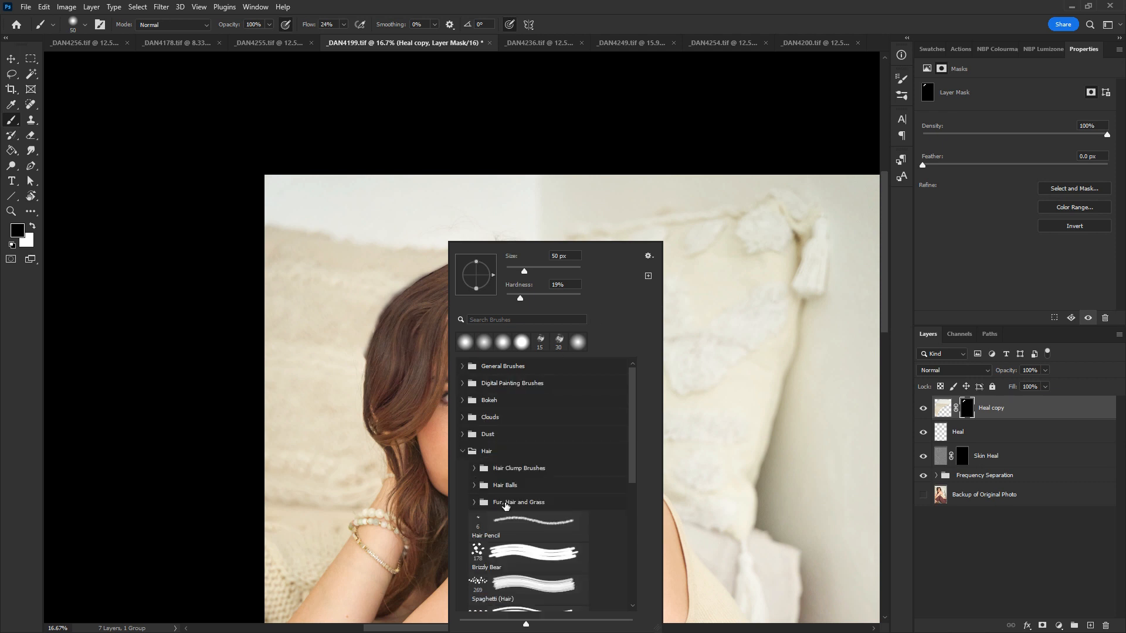
pyautogui.click(513, 563)
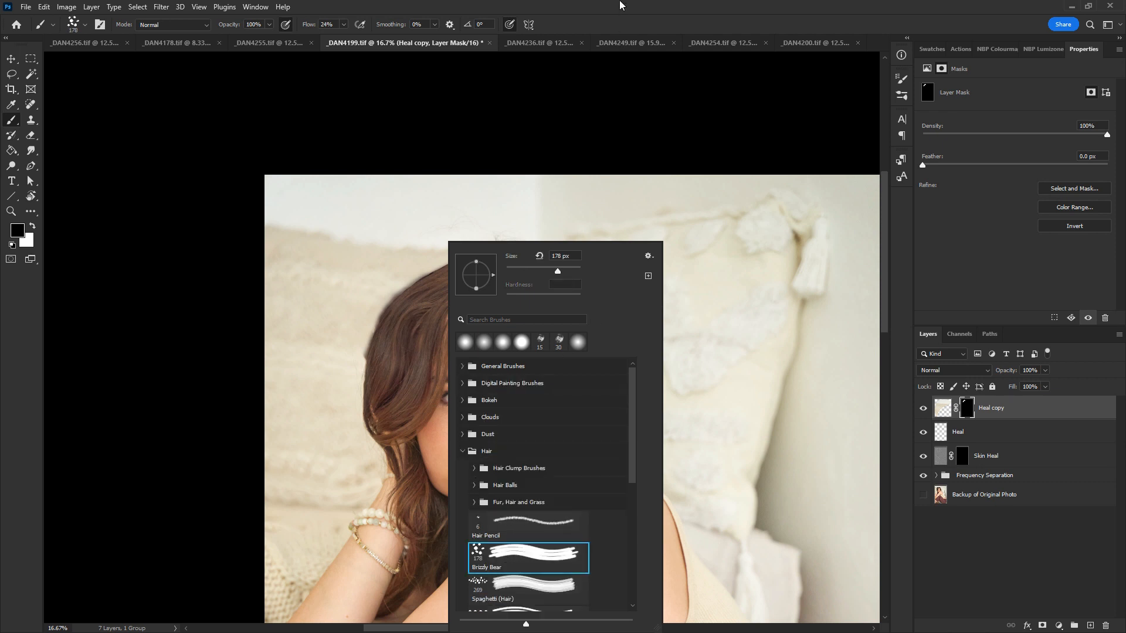
pyautogui.click(453, 234)
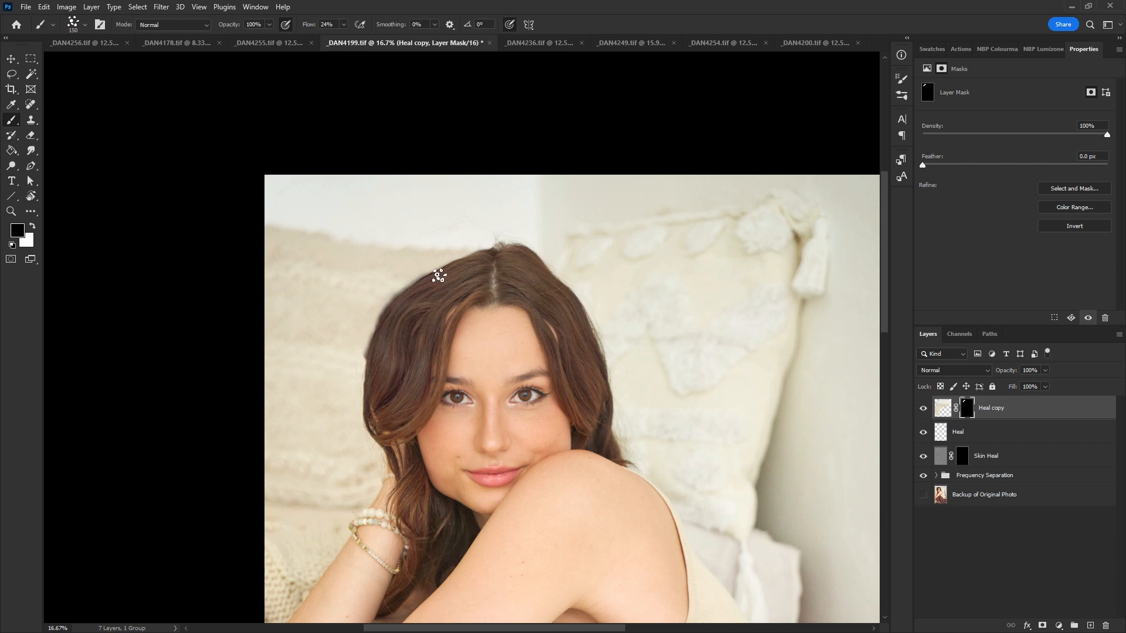
pyautogui.press('[')
pyautogui.press('[')
pyautogui.press('[')
pyautogui.press('[')
pyautogui.moveTo(339, 39); pyautogui.dragTo(337, 38)
# Refine the mask along the hair outline with black and white, and mask away the stray flyaway hairs above the head
pyautogui.press('x')
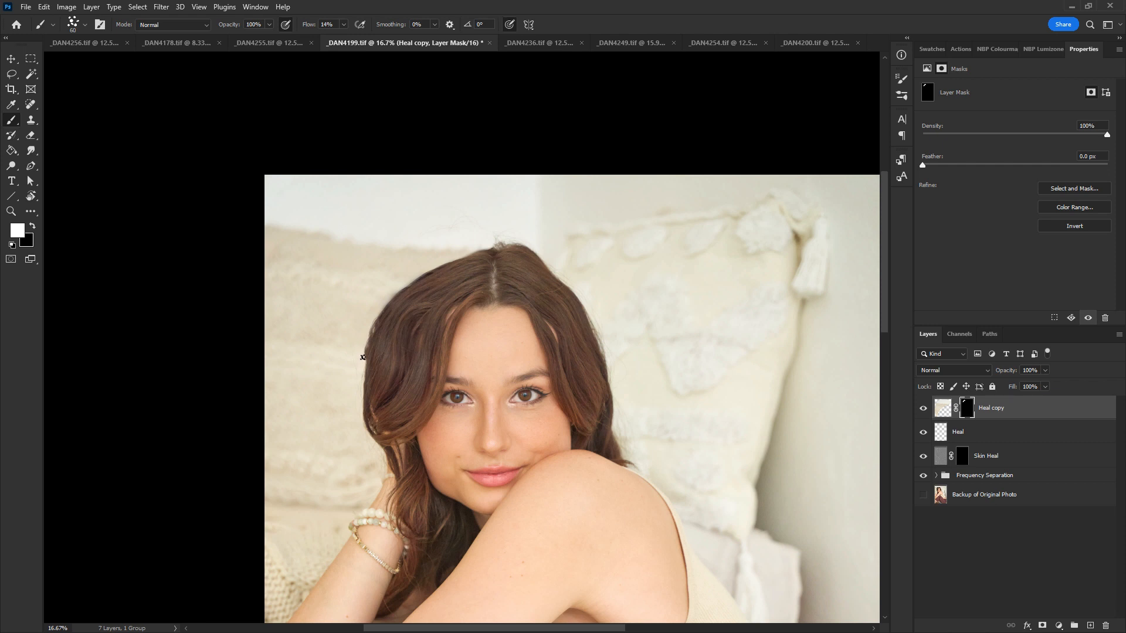
pyautogui.press('x')
pyautogui.hotkey('ctrl', '+')
pyautogui.moveTo(392, 324); pyautogui.dragTo(435, 380)
pyautogui.hotkey('ctrl', '+')
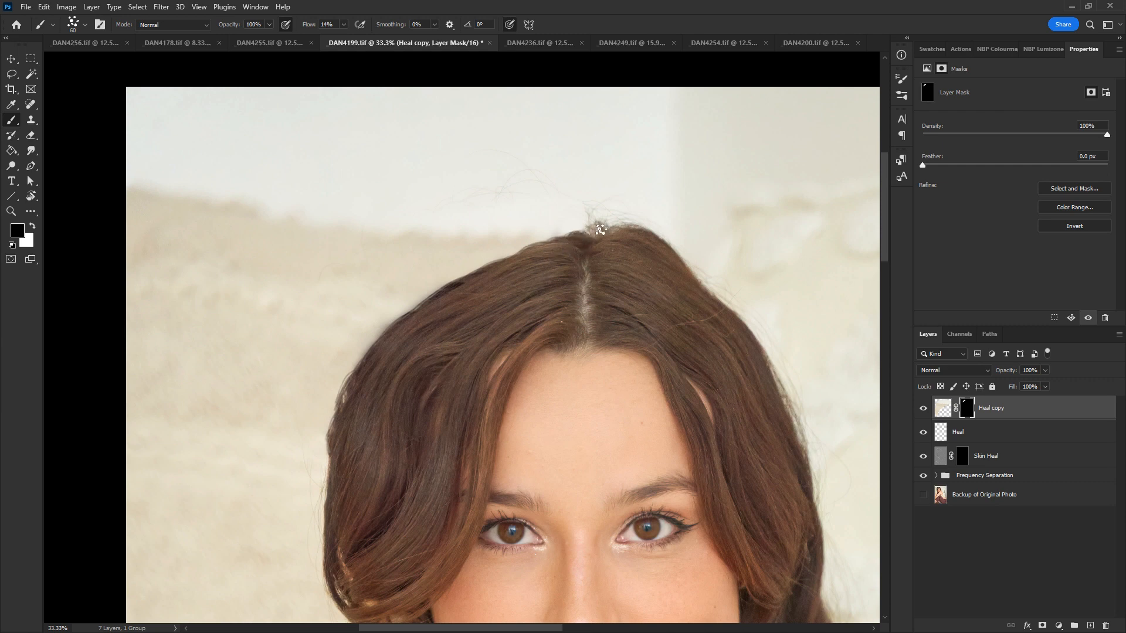
pyautogui.press('x')
pyautogui.moveTo(529, 172)
pyautogui.mouseDown()
pyautogui.moveTo(476, 174)
pyautogui.moveTo(536, 167)
pyautogui.moveTo(509, 157)
pyautogui.moveTo(520, 155)
pyautogui.moveTo(537, 189)
pyautogui.moveTo(522, 201)
pyautogui.moveTo(557, 157)
pyautogui.moveTo(558, 201)
pyautogui.moveTo(590, 214)
pyautogui.mouseUp()
# Switch to black, lower the brush flow to 6% and choose the Spaghetti (Hair) brush
pyautogui.press('x')
pyautogui.click(344, 24)
pyautogui.moveTo(340, 39); pyautogui.dragTo(339, 39)
pyautogui.click(623, 124)
pyautogui.rightClick(478, 299)
pyautogui.moveTo(677, 472); pyautogui.dragTo(678, 493)
pyautogui.click(590, 523)
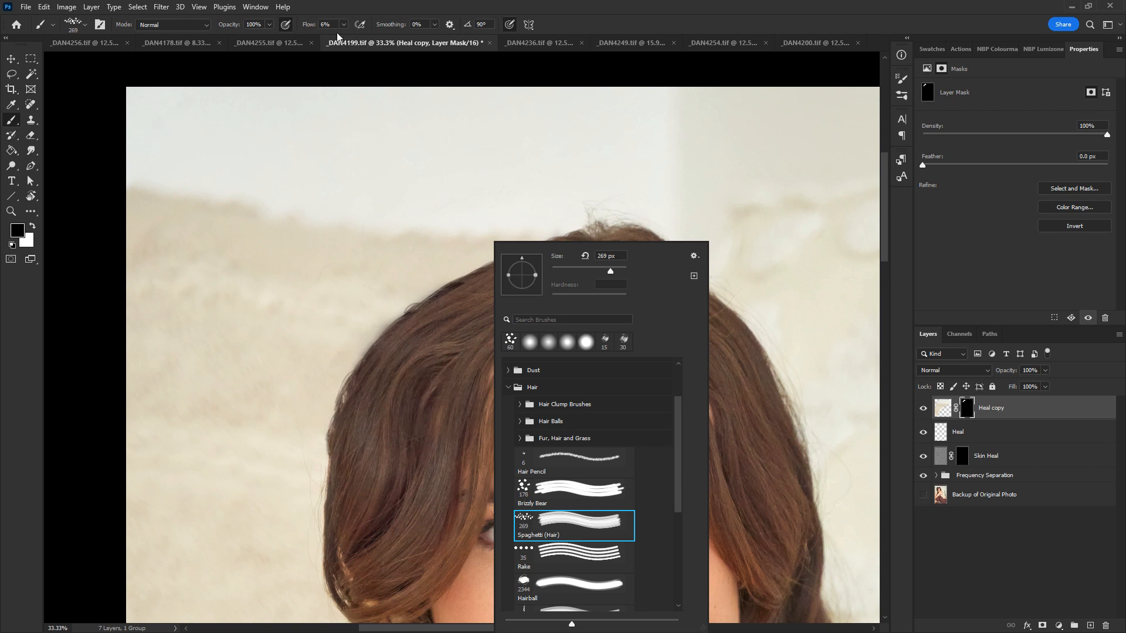
pyautogui.click(759, 29)
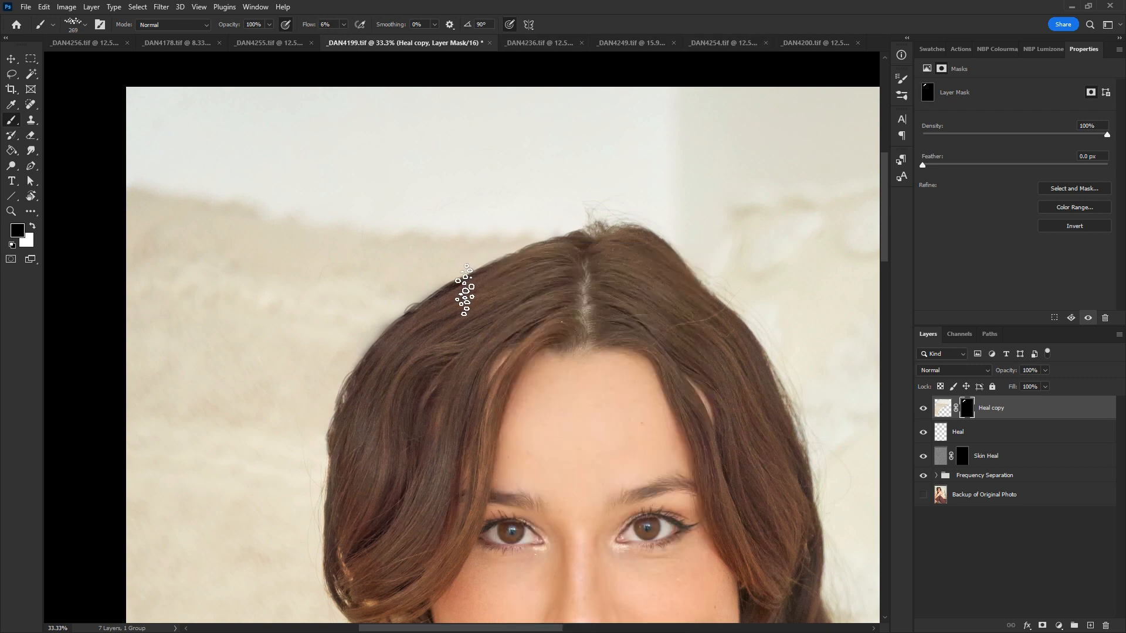
# Reduce the hair brush to 60 px and blend the mask edge along the upper hair outline
pyautogui.press('[')
pyautogui.press('[')
pyautogui.press('[')
pyautogui.press('[')
pyautogui.press('[')
pyautogui.press('[')
pyautogui.press('[')
pyautogui.press('[')
pyautogui.press('[')
pyautogui.press('[')
pyautogui.press('[')
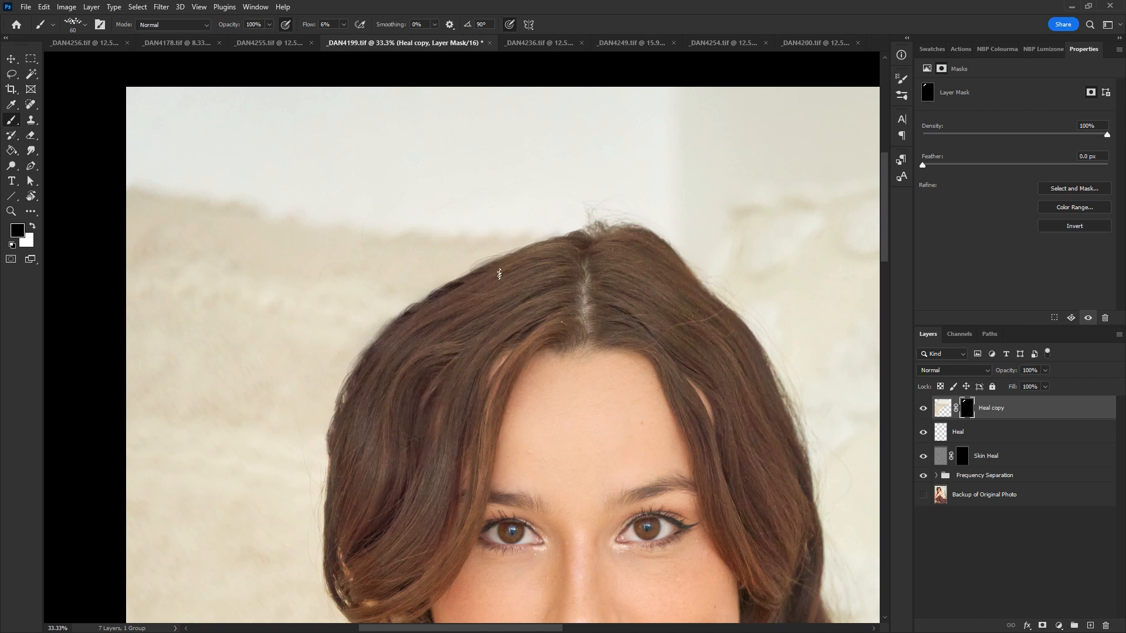
# Compare the whole photo with and without the Heal copy layer, leaving that layer hidden
pyautogui.hotkey('ctrl', '-')
pyautogui.hotkey('ctrl', '-')
pyautogui.hotkey('ctrl', '-')
pyautogui.hotkey('ctrl', '-')
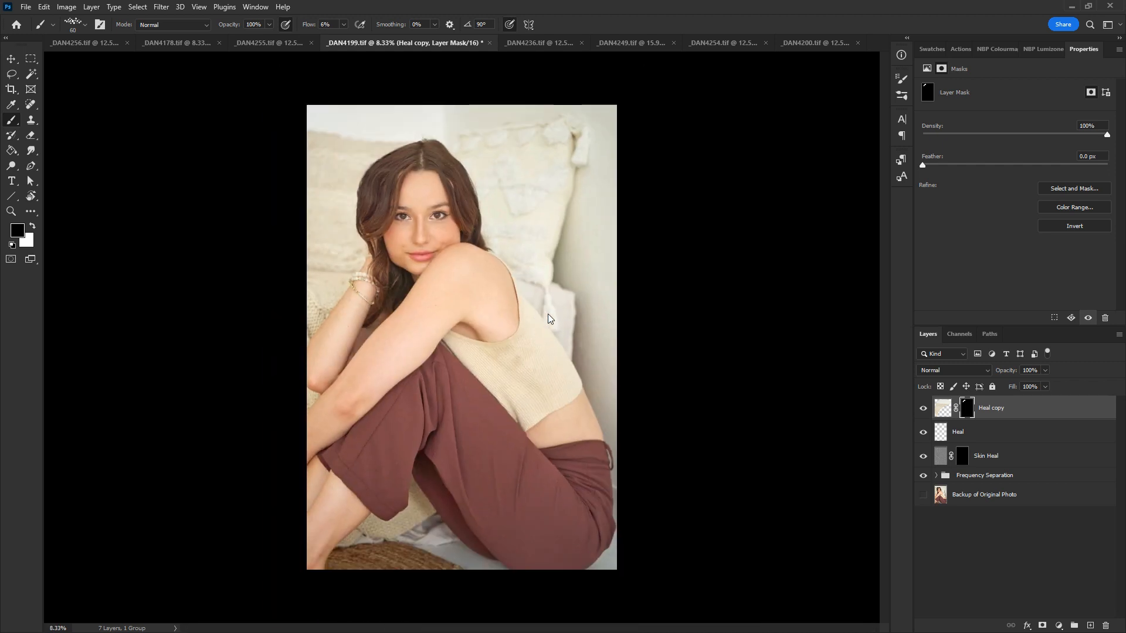
pyautogui.click(924, 411)
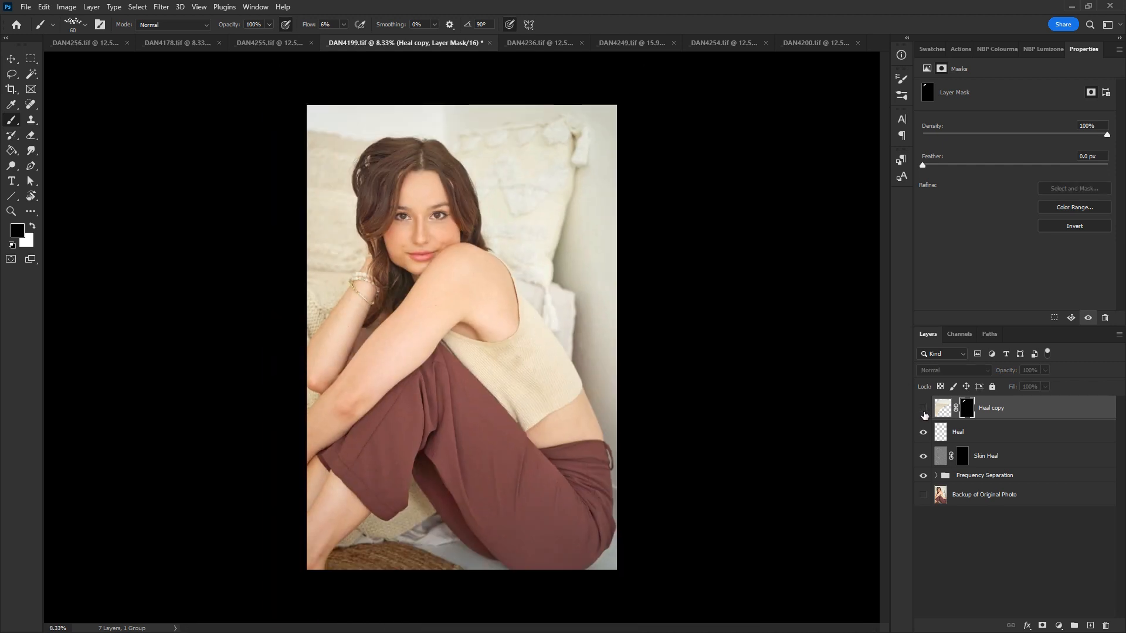
pyautogui.click(924, 412)
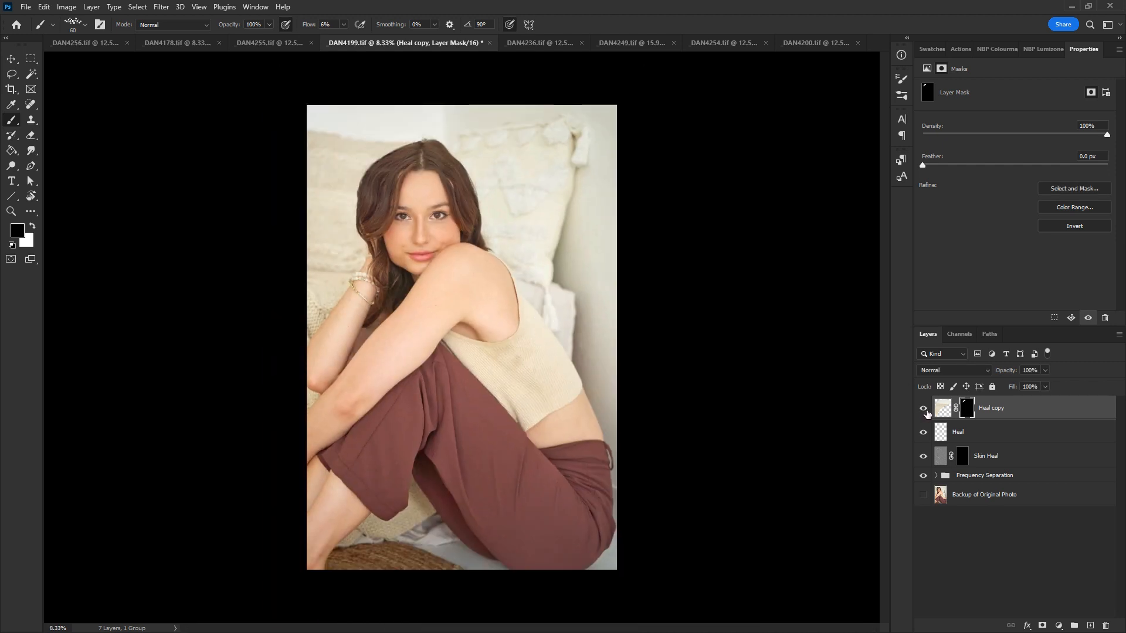
pyautogui.click(924, 411)
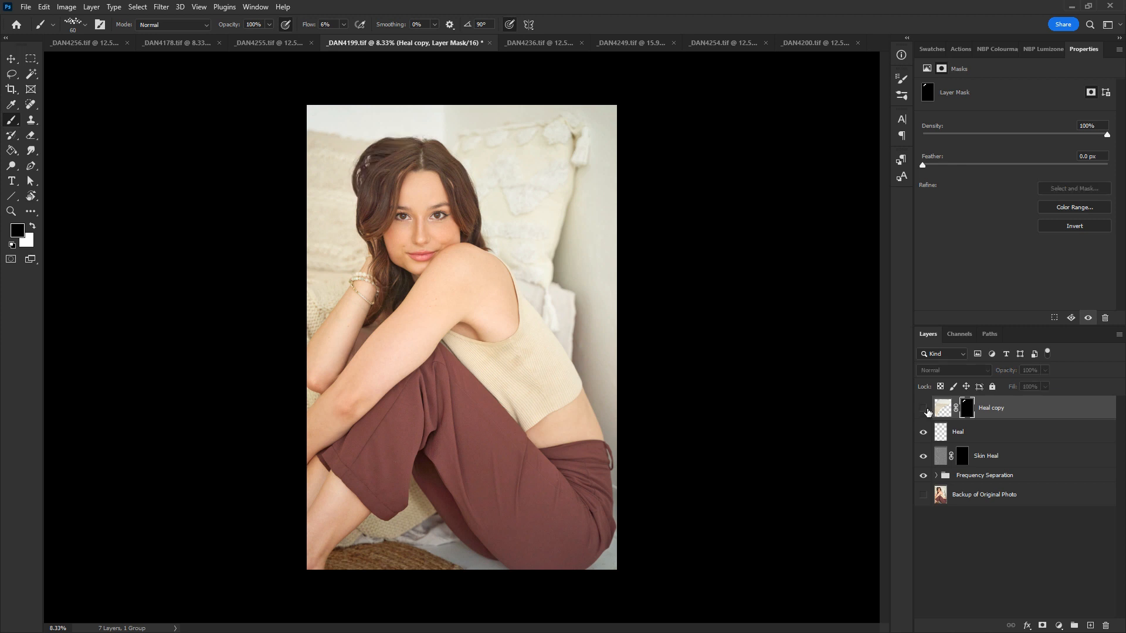
pyautogui.click(925, 411)
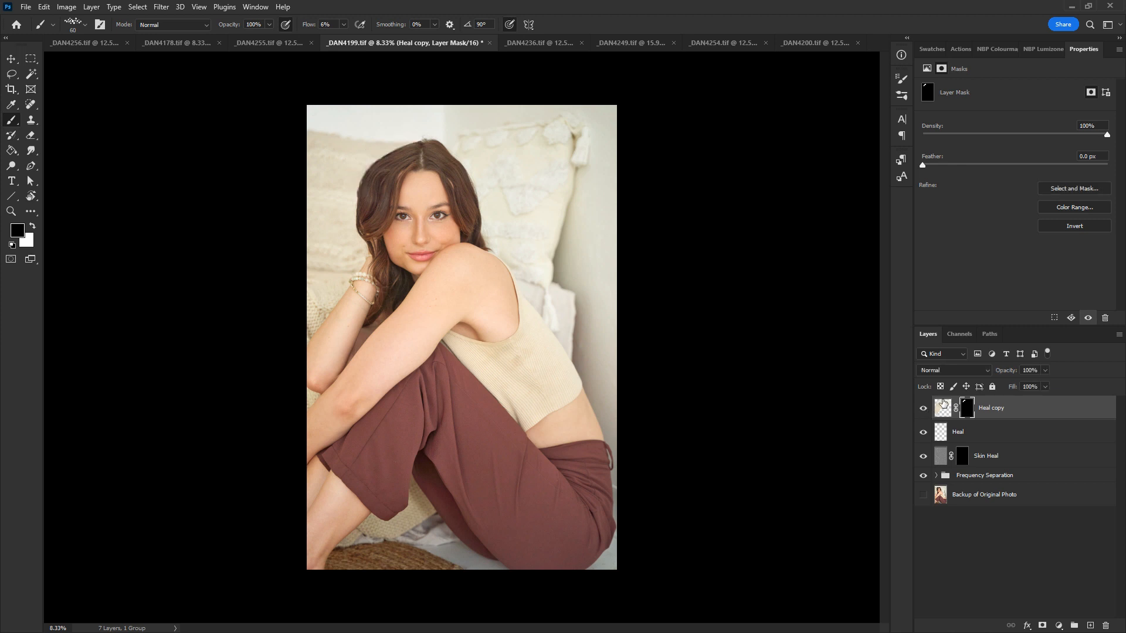
pyautogui.click(924, 412)
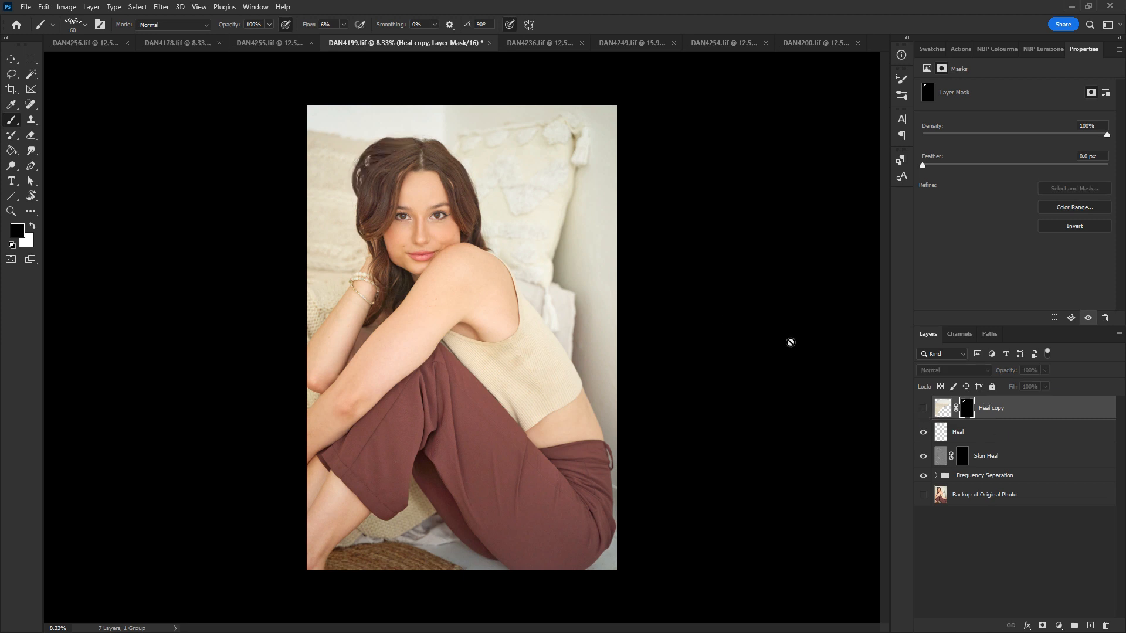
pyautogui.click(924, 411)
pyautogui.click(924, 412)
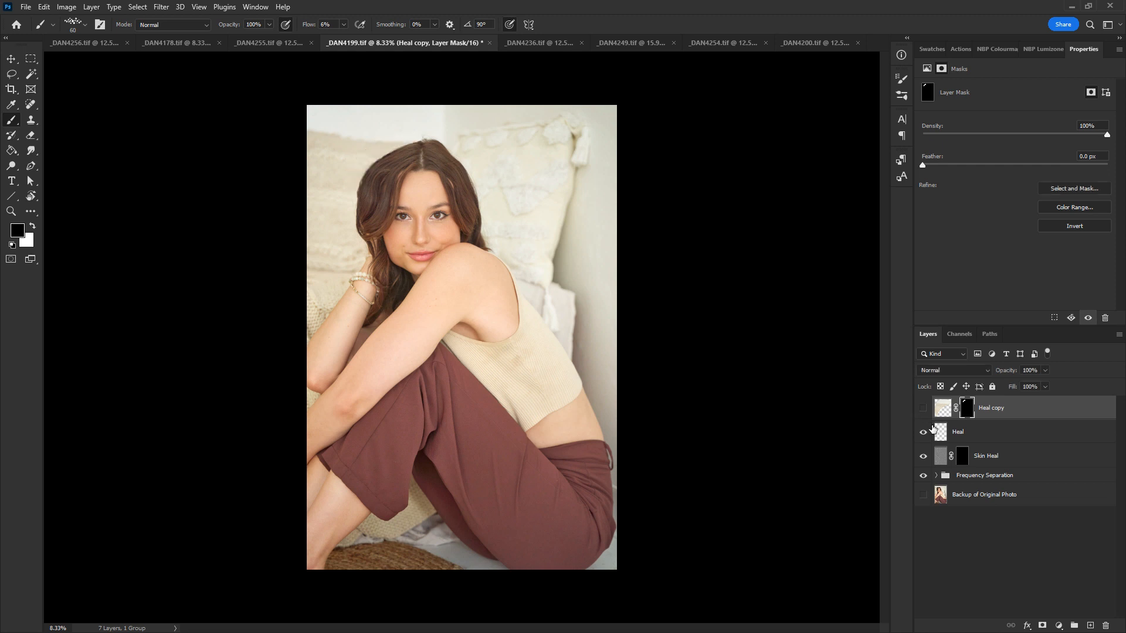
# Rename the Heal copy layer as "Hair Fix" and keep the photo open
pyautogui.doubleClick(993, 411)
pyautogui.write('Hair Fl')
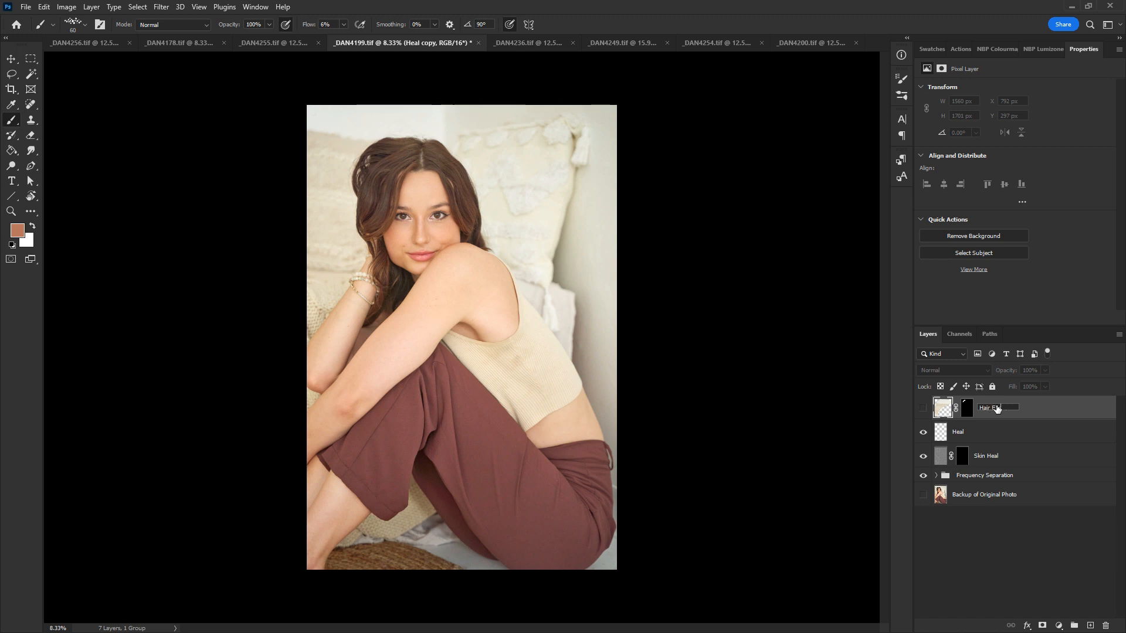
pyautogui.press('Return')
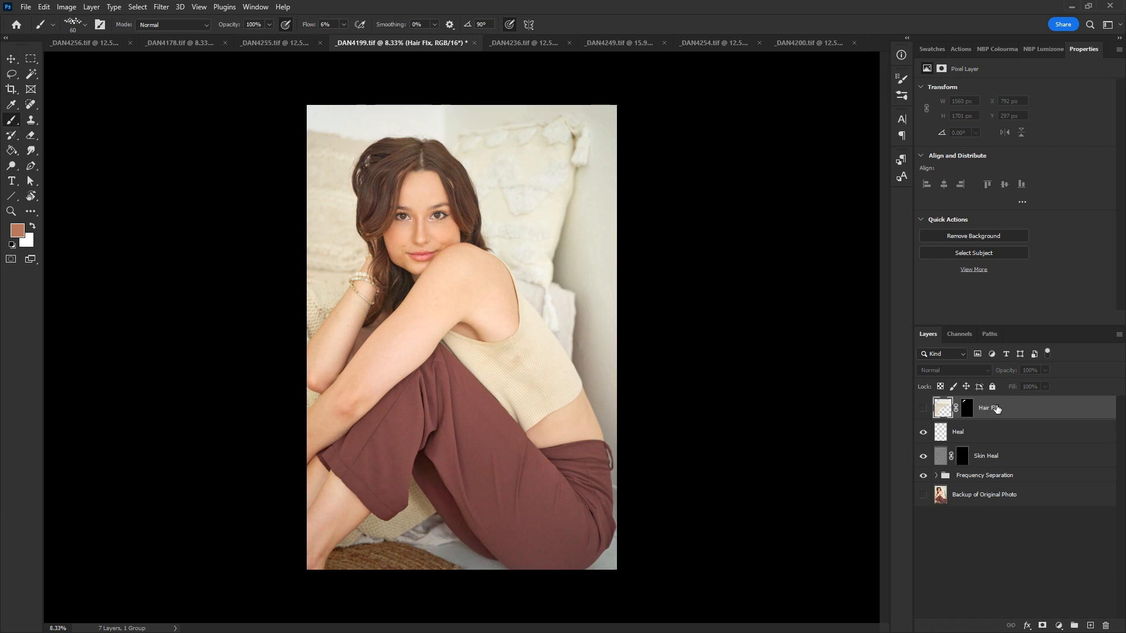
pyautogui.hotkey('ctrl', 'w')
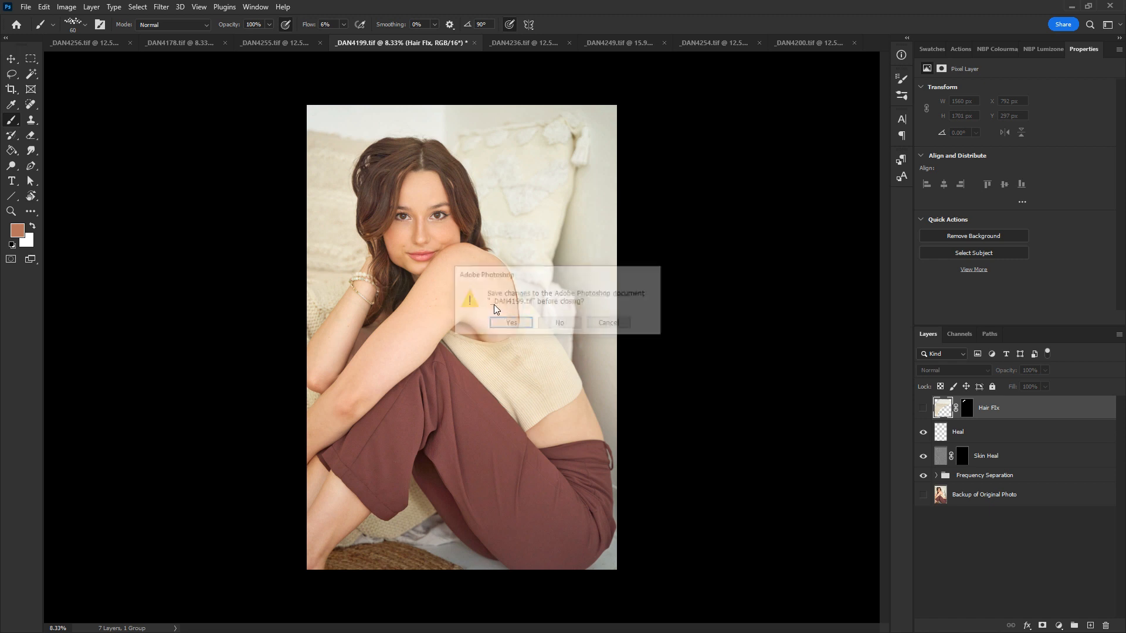
pyautogui.press('Escape')
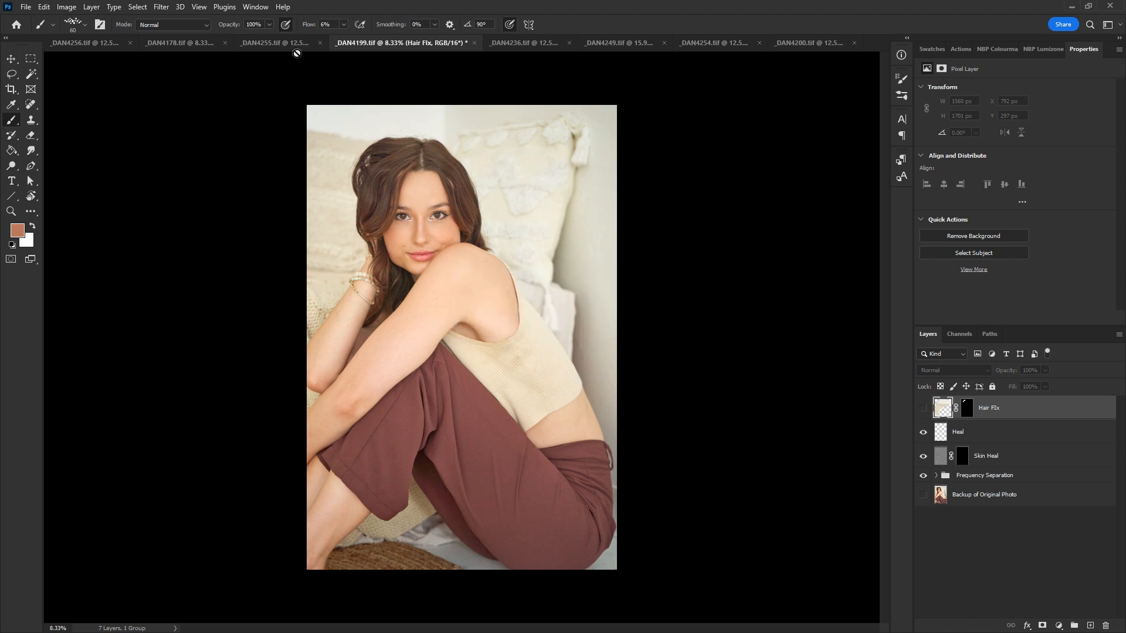
# Switch to _DAN4255.tif, collapse the Frequency Separation group and select the Skin Heal layer's mask
pyautogui.click(279, 40)
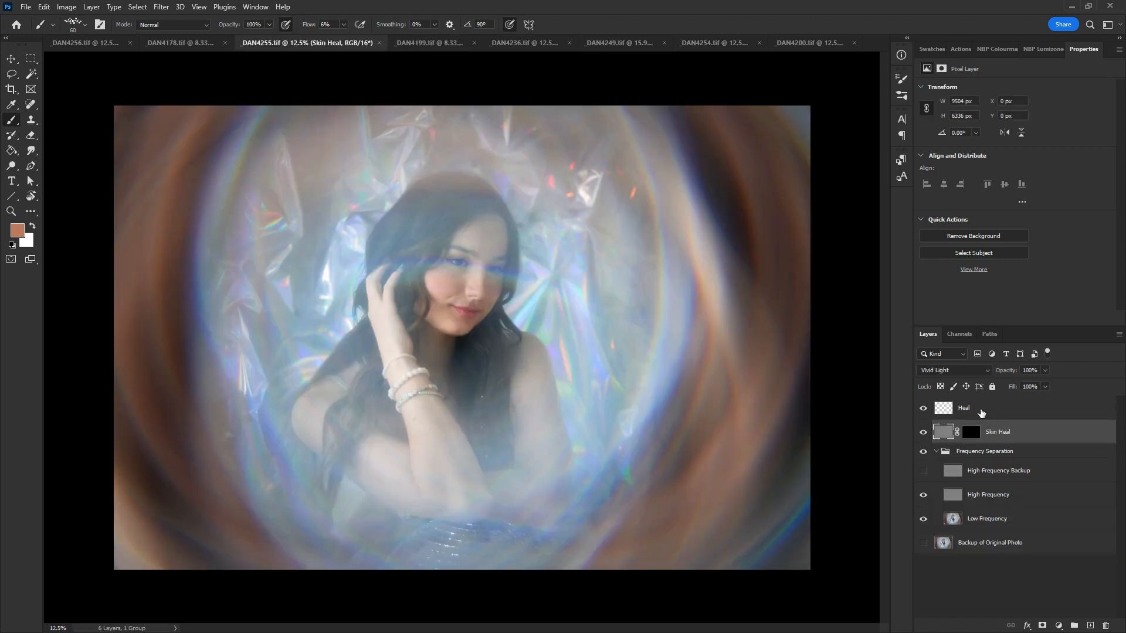
pyautogui.click(980, 411)
pyautogui.click(937, 451)
pyautogui.click(970, 432)
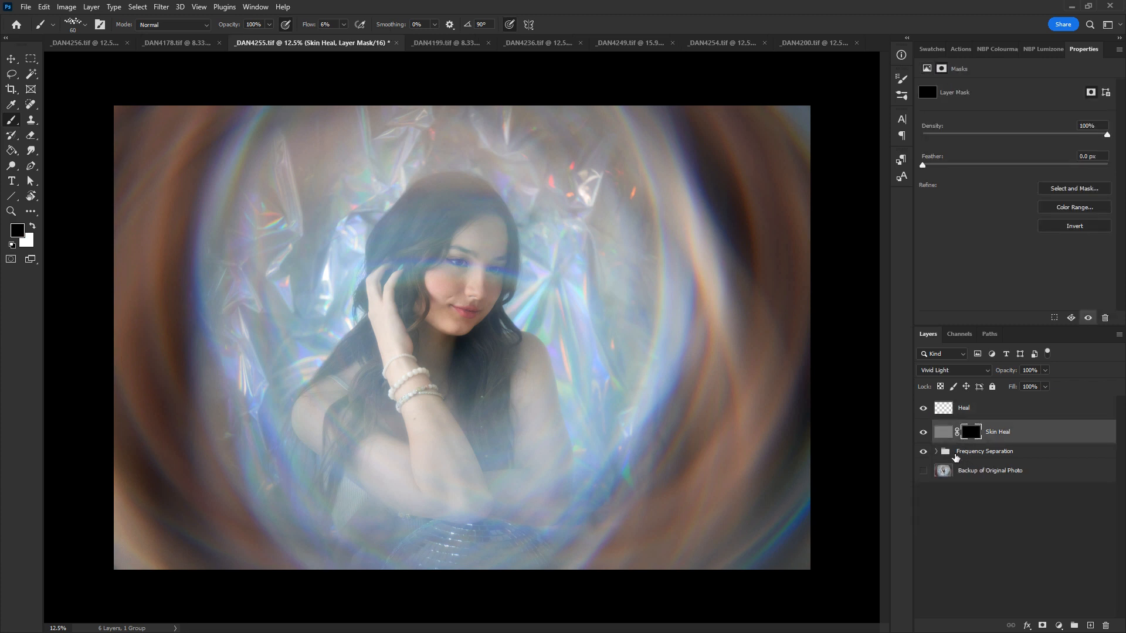
# Examine the woman's face, hair and hand up close in the prism portrait, keeping the file open
pyautogui.hotkey('ctrl', '+')
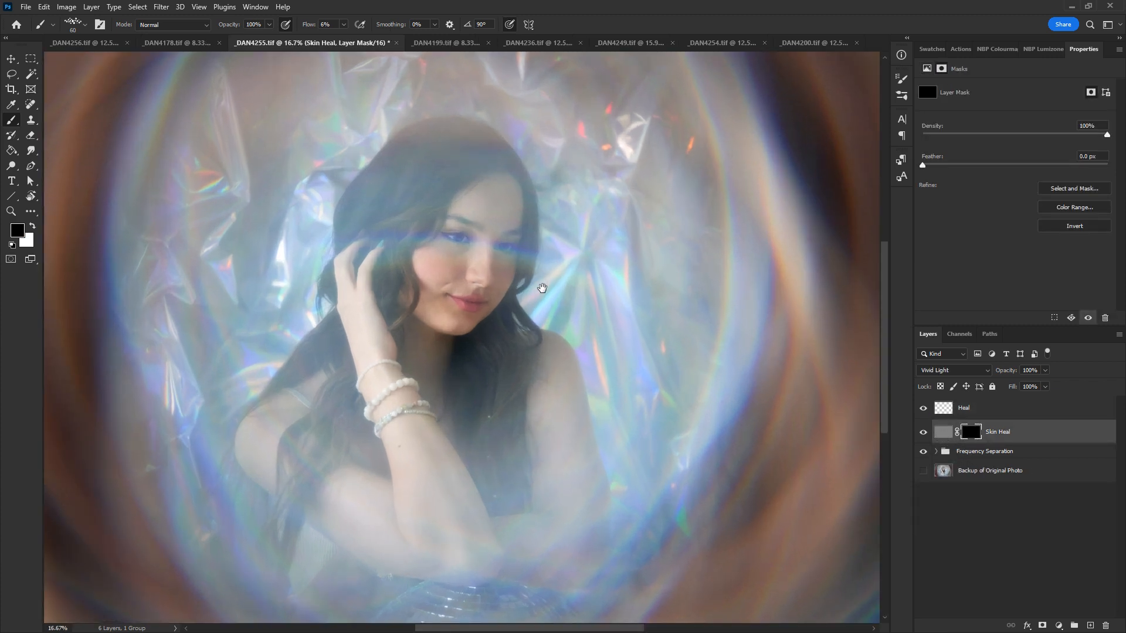
pyautogui.scroll(2, 542, 288)
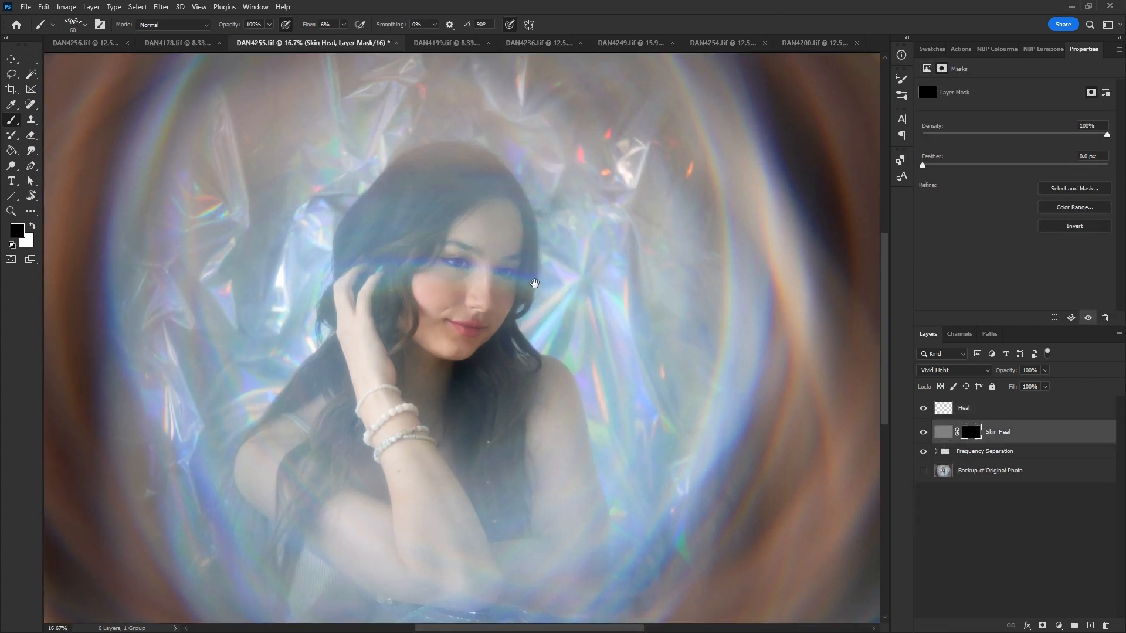
pyautogui.hotkey('ctrl', '+')
pyautogui.moveTo(538, 262); pyautogui.dragTo(533, 361)
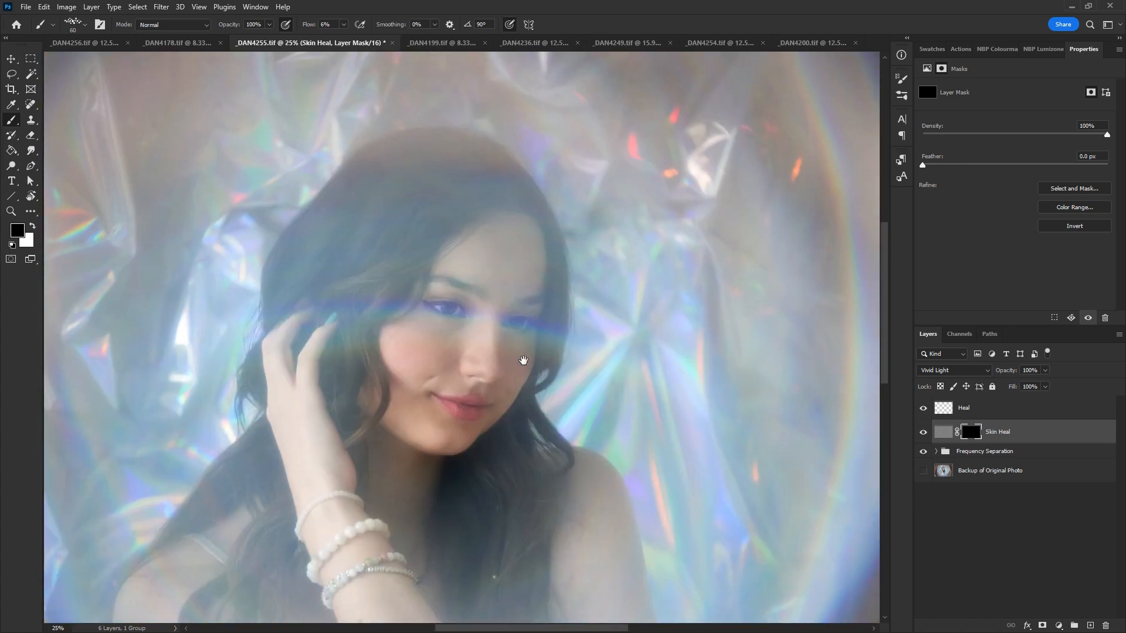
pyautogui.scroll(-1, 524, 361)
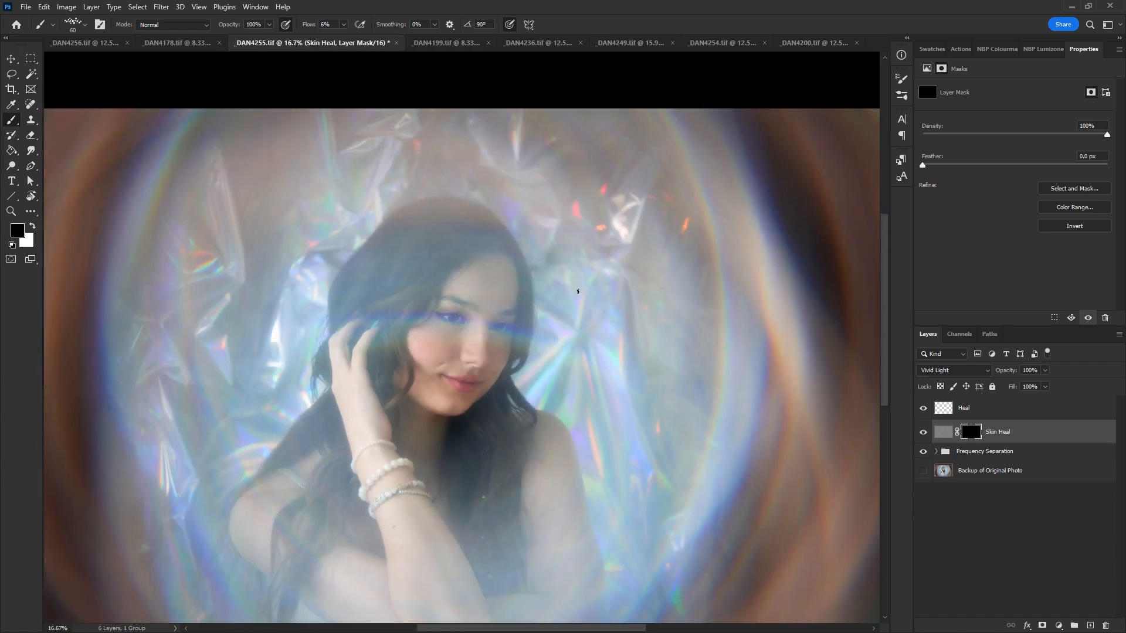
pyautogui.moveTo(589, 293); pyautogui.dragTo(580, 282)
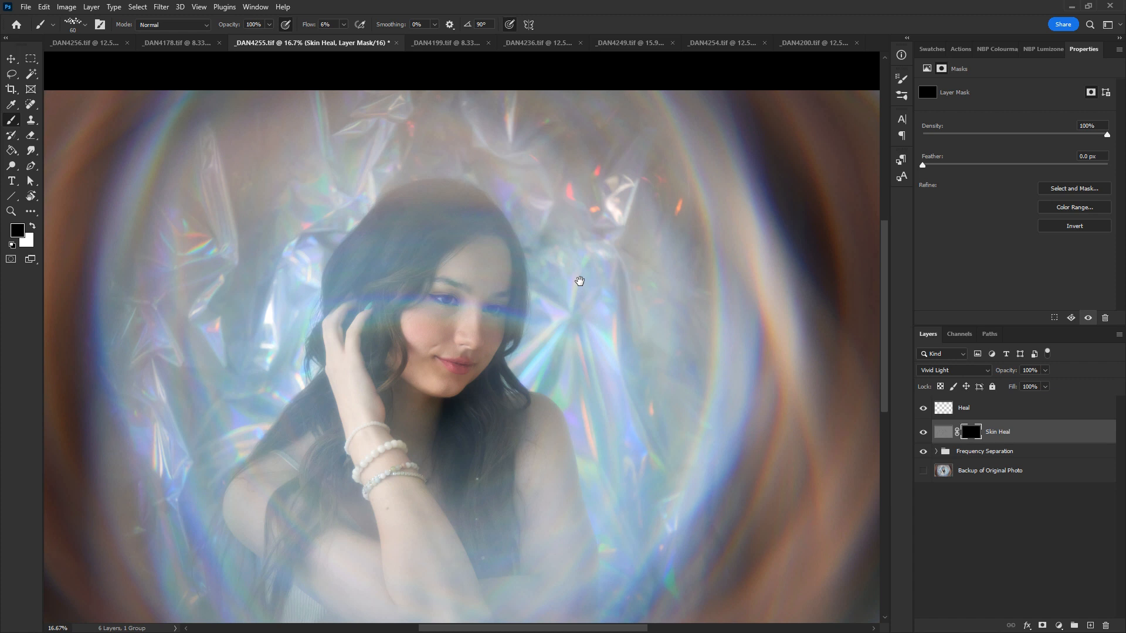
pyautogui.hotkey('ctrl', 'w')
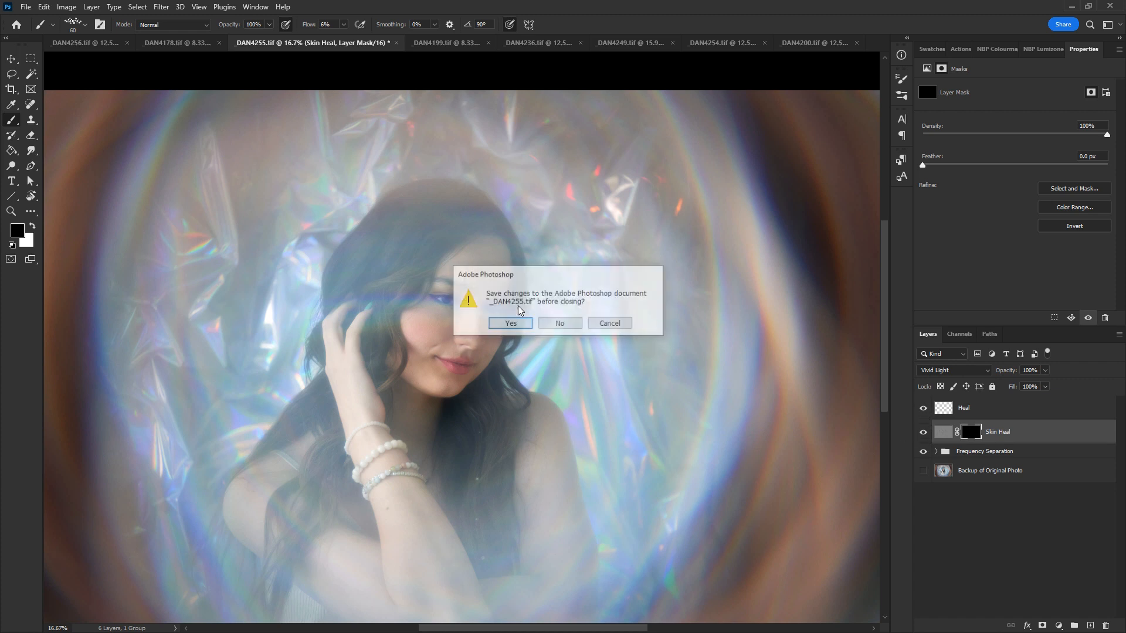
pyautogui.press('Escape')
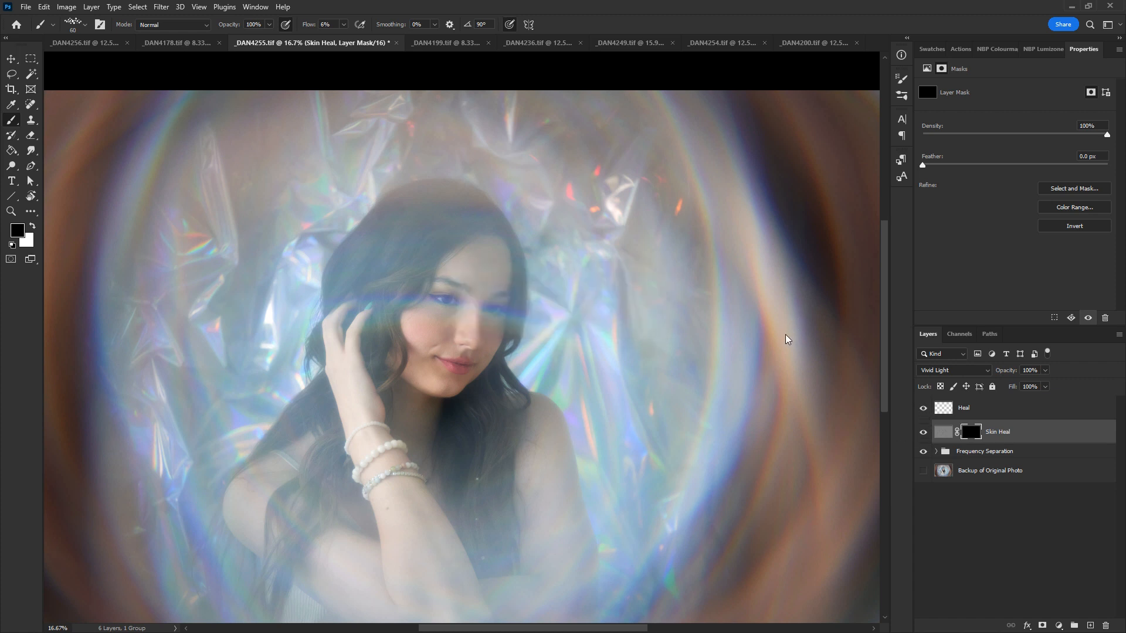
# Switch to _DAN4178.tif, select the Skin Heal layer's mask and examine the woman's face, hair and arms up close
pyautogui.hotkey('ctrl', 'shift', 'Tab')
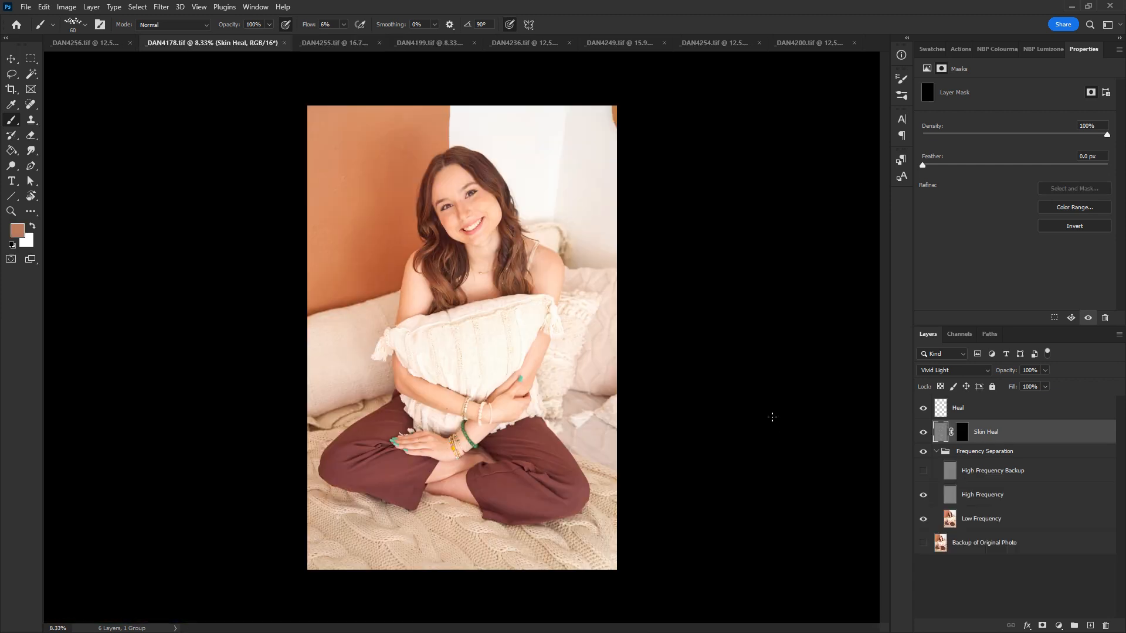
pyautogui.click(963, 432)
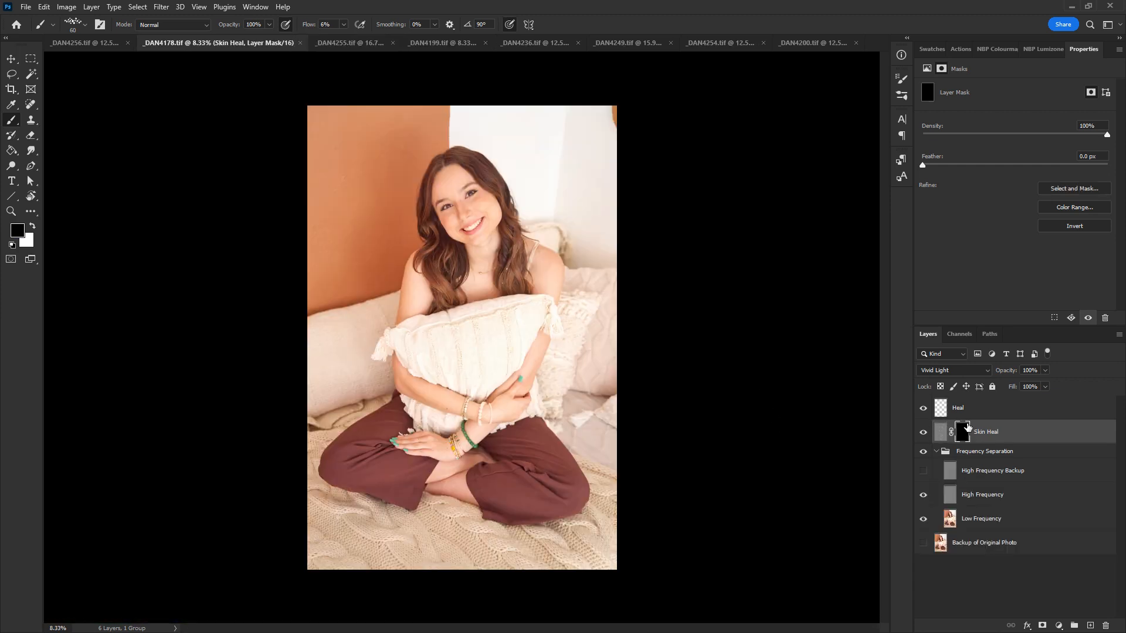
pyautogui.hotkey('ctrl', '+')
pyautogui.hotkey('ctrl', '+')
pyautogui.hotkey('ctrl', '+')
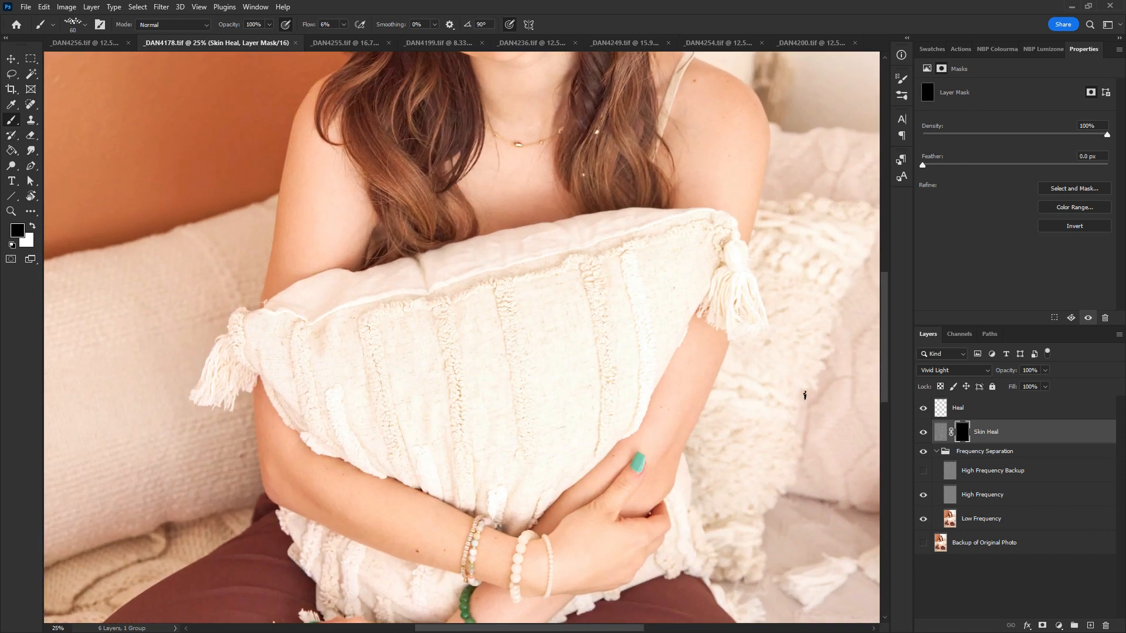
pyautogui.moveTo(704, 338); pyautogui.dragTo(623, 560)
pyautogui.moveTo(697, 286); pyautogui.dragTo(719, 473)
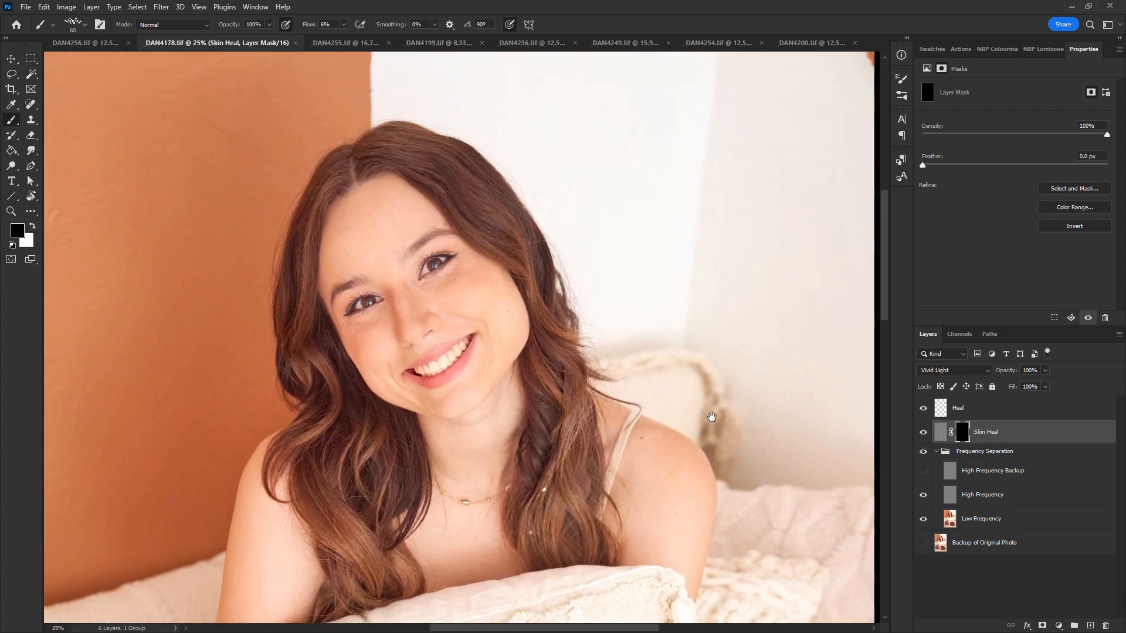
pyautogui.hotkey('ctrl', '-')
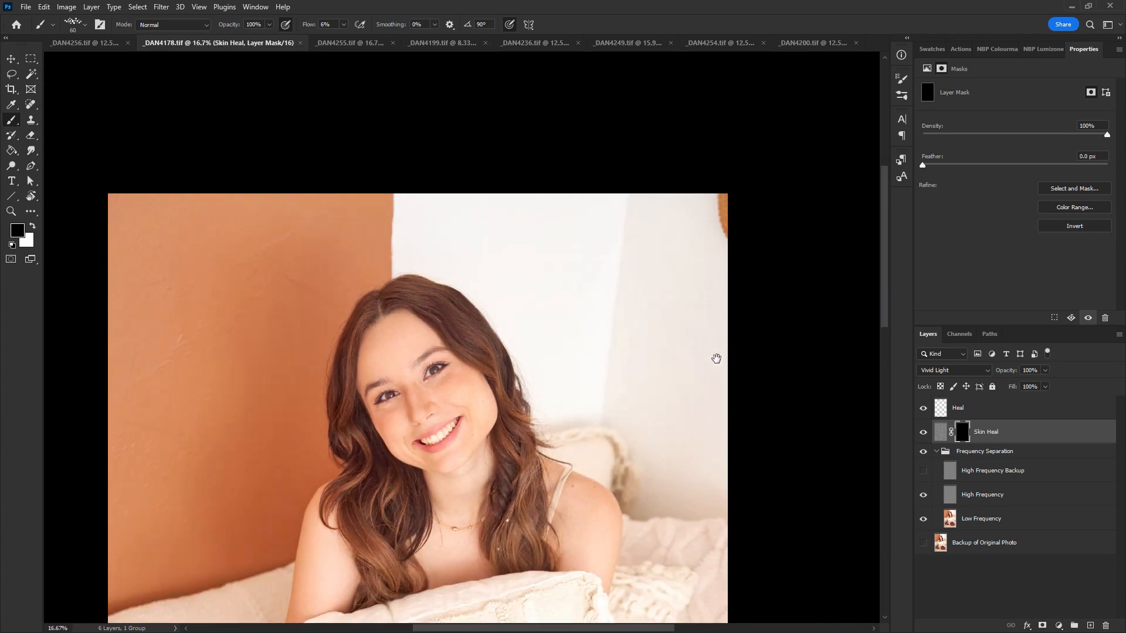
# Select the Heal layer and set the Brush tool to the Soft Round brush at 600 px
pyautogui.click(1012, 411)
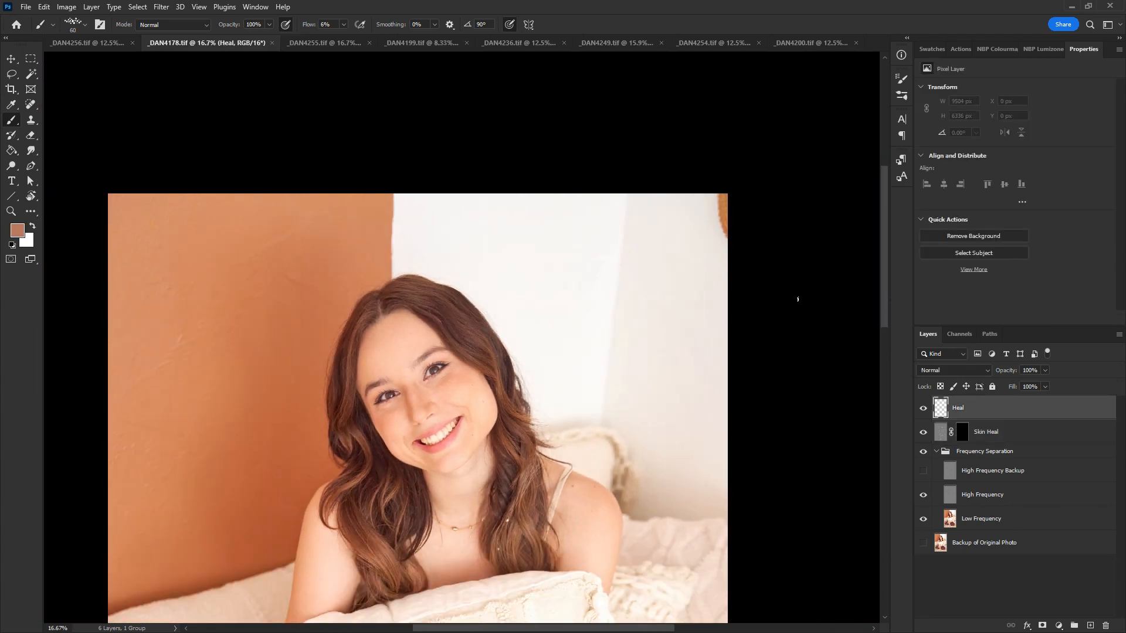
pyautogui.hotkey('ctrl', '-')
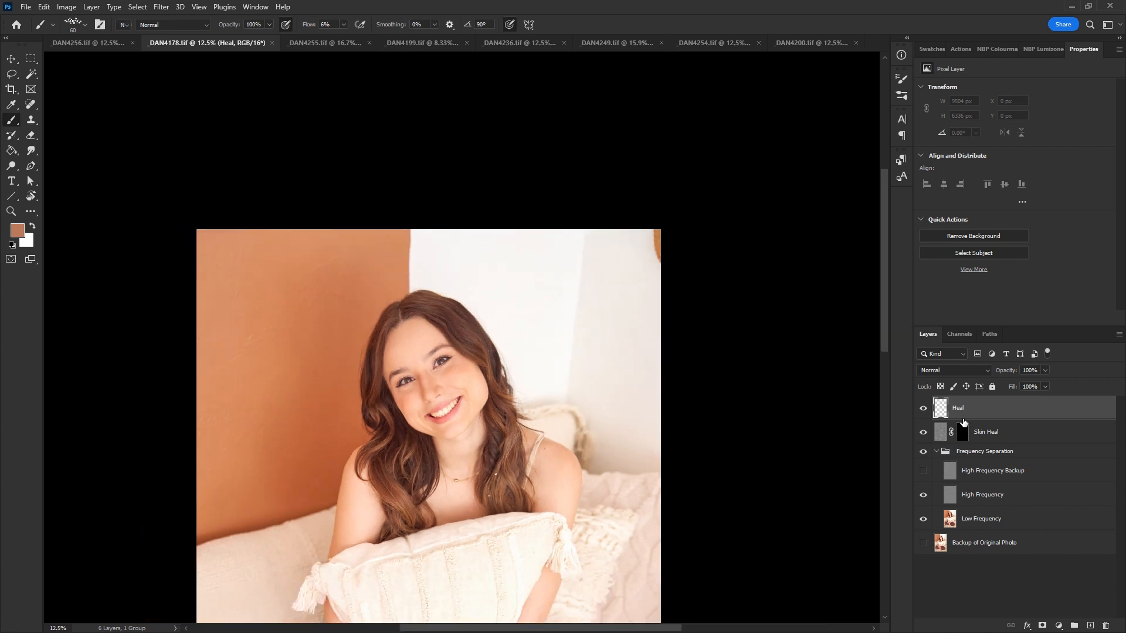
pyautogui.press(']')
pyautogui.press(']')
pyautogui.rightClick(632, 261)
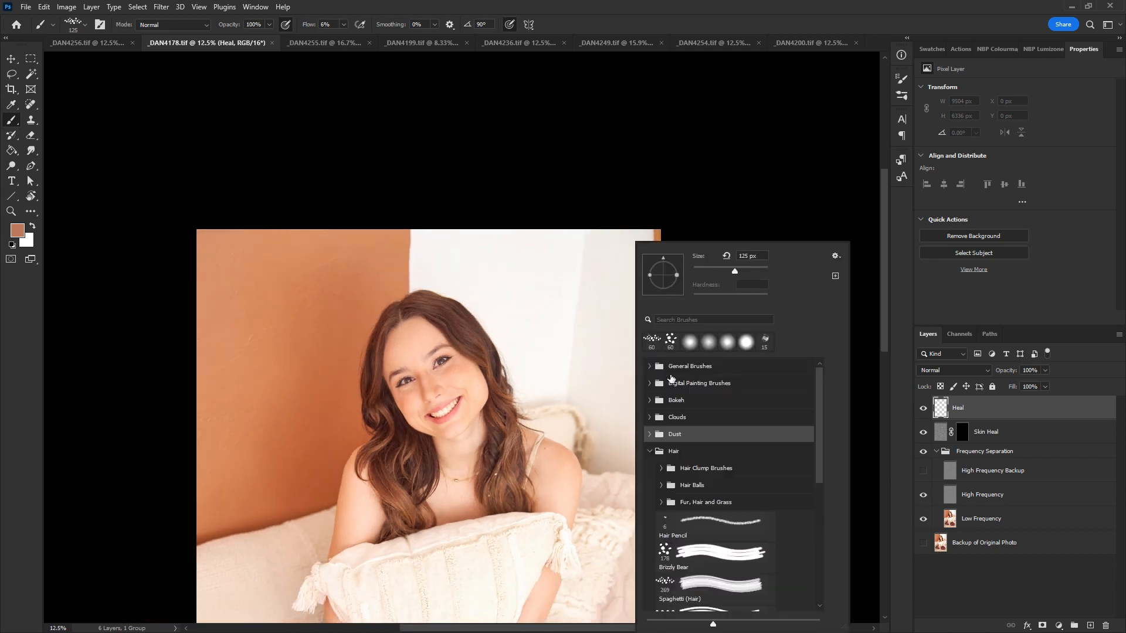
pyautogui.click(650, 367)
pyautogui.click(704, 417)
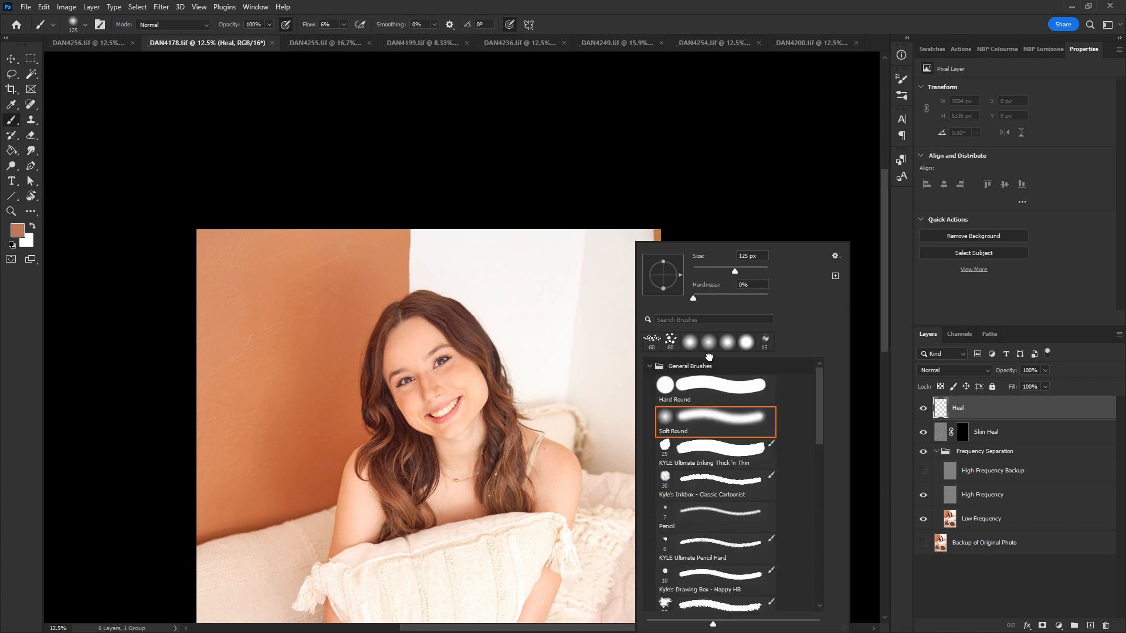
pyautogui.click(695, 32)
pyautogui.press(']')
pyautogui.press(']')
pyautogui.press(']')
pyautogui.press(']')
pyautogui.press(']')
pyautogui.press(']')
pyautogui.press(']')
pyautogui.press(']')
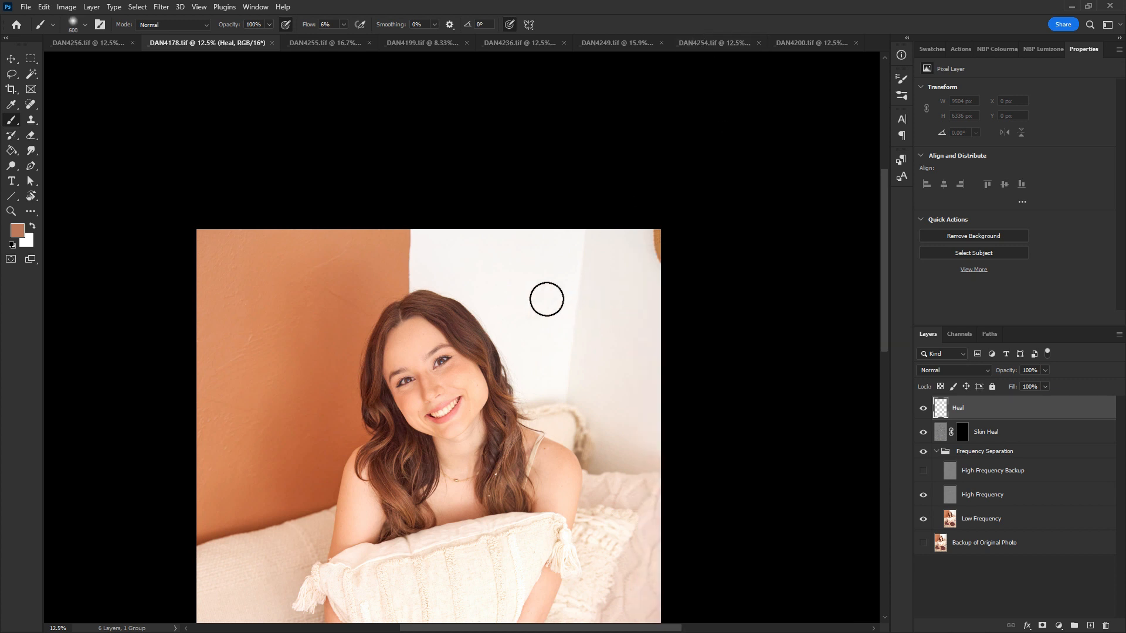
# Using the Healing Brush at 700 px, sample the clean white wall and paint away the brown object in the photo's upper corner
pyautogui.moveTo(33, 104); pyautogui.dragTo(72, 126)
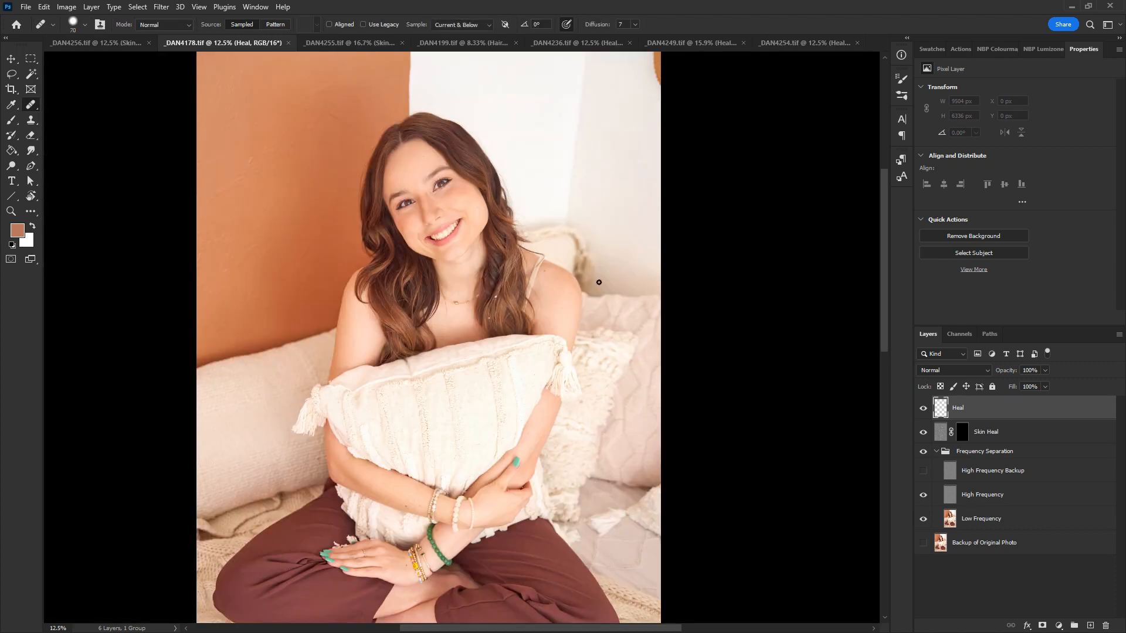
pyautogui.press(']')
pyautogui.press(']')
pyautogui.press(']')
pyautogui.press(']')
pyautogui.press(']')
pyautogui.press(']')
pyautogui.press(']')
pyautogui.moveTo(604, 197)
pyautogui.mouseDown()
pyautogui.moveTo(515, 395)
pyautogui.moveTo(507, 389)
pyautogui.mouseUp()
pyautogui.keyDown('alt'); pyautogui.click(531, 352); pyautogui.keyUp('alt')
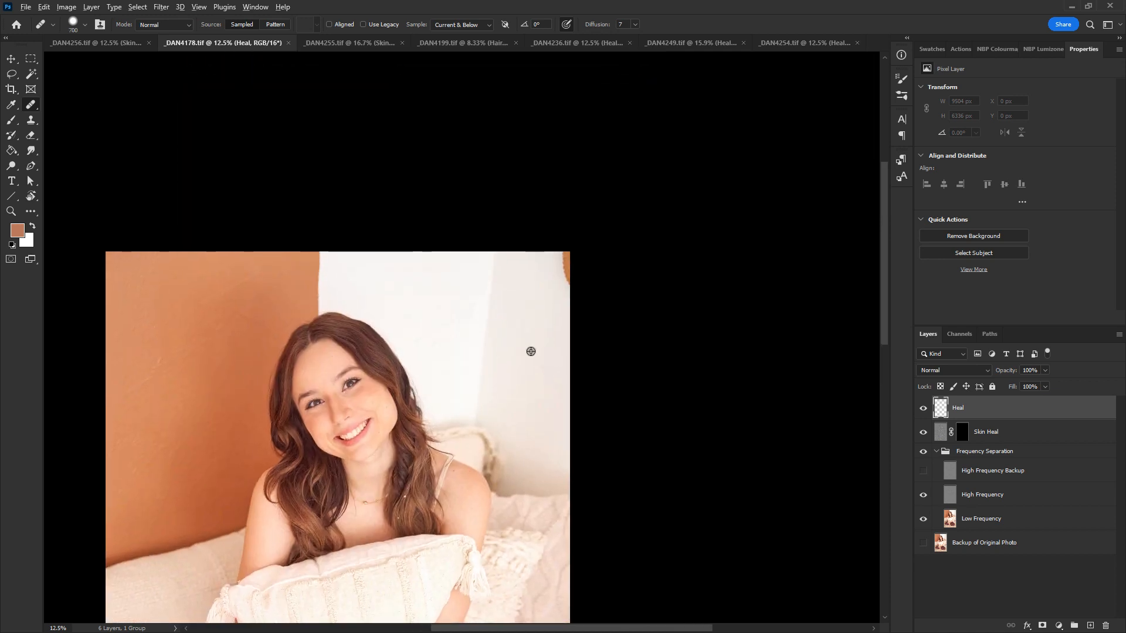
pyautogui.moveTo(564, 277); pyautogui.dragTo(565, 259)
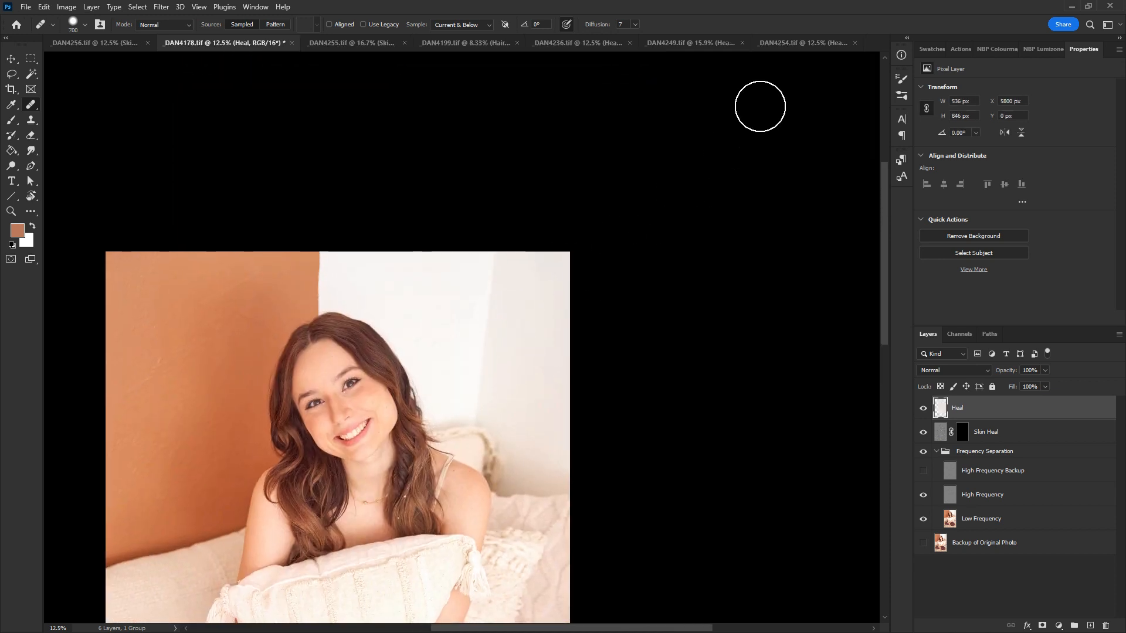
# Reduce the Healing Brush size to 200 px
pyautogui.press('[')
pyautogui.press('[')
pyautogui.press('[')
pyautogui.press('[')
pyautogui.press('[')
pyautogui.press('[')
pyautogui.press('[')
pyautogui.press('[')
pyautogui.press('[')
pyautogui.press('[')
# Close _DAN4178.tif and save its changes
pyautogui.hotkey('ctrl', '-')
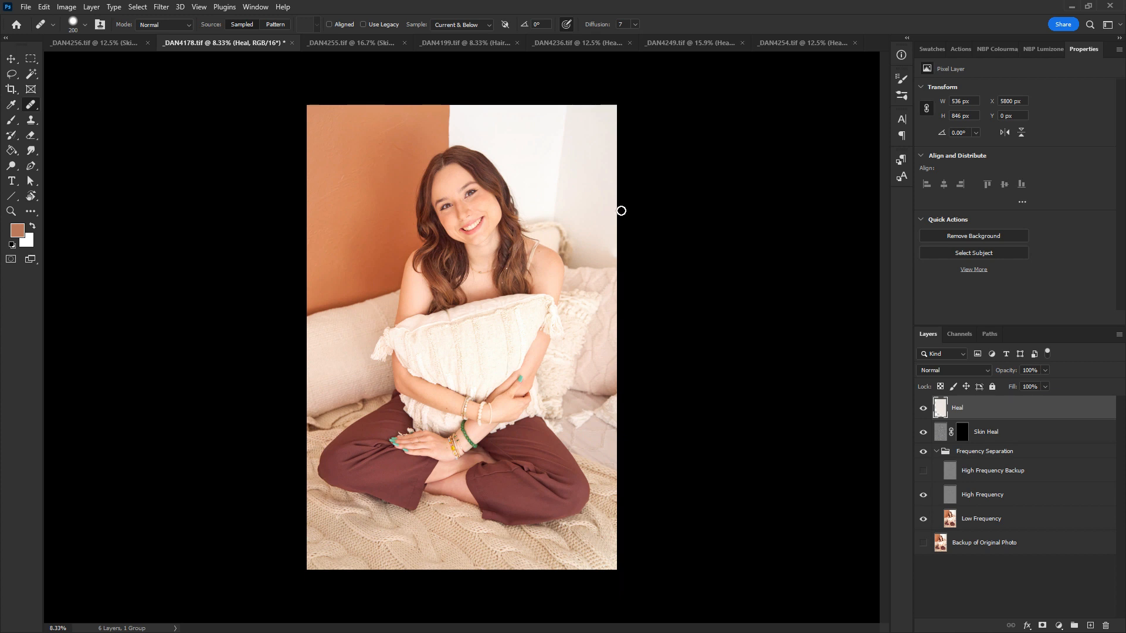
pyautogui.hotkey('ctrl', 'w')
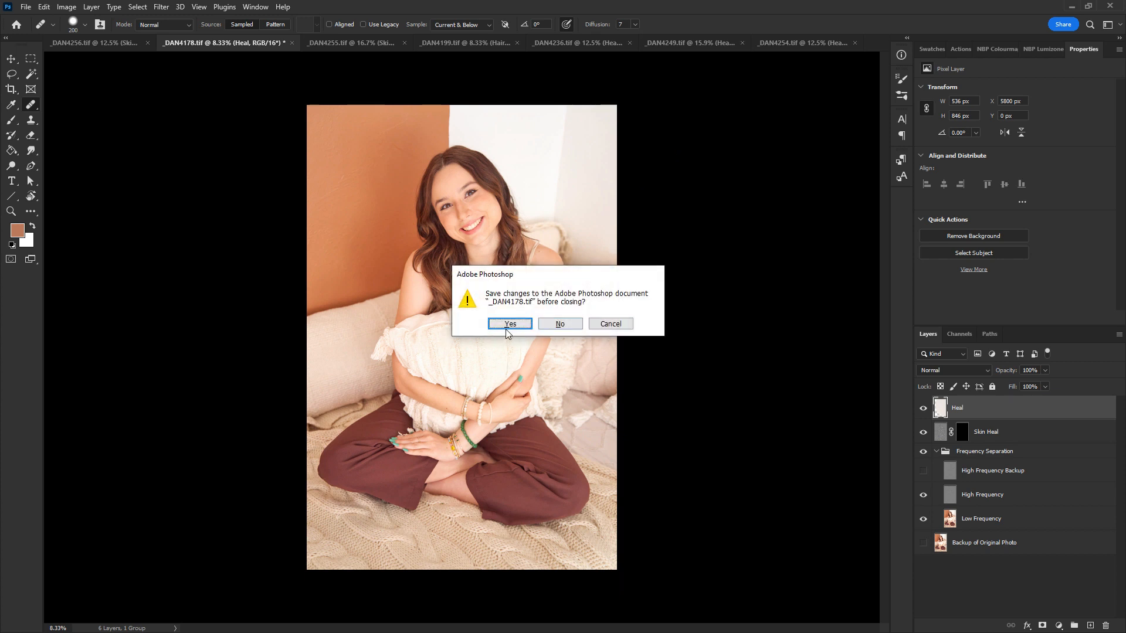
pyautogui.click(509, 324)
# Switch to _DAN4256.tif, select the Heal layer and compare the woman's face up close with and without that layer
pyautogui.click(103, 43)
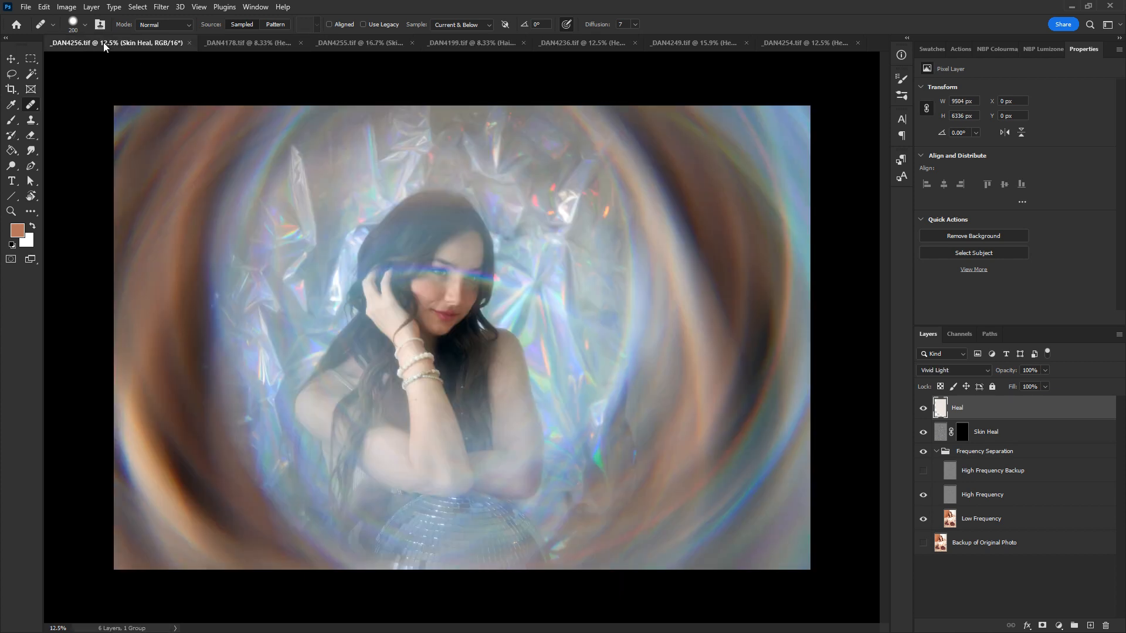
pyautogui.click(947, 411)
pyautogui.hotkey('ctrl', '+')
pyautogui.hotkey('ctrl', '+')
pyautogui.hotkey('ctrl', '+')
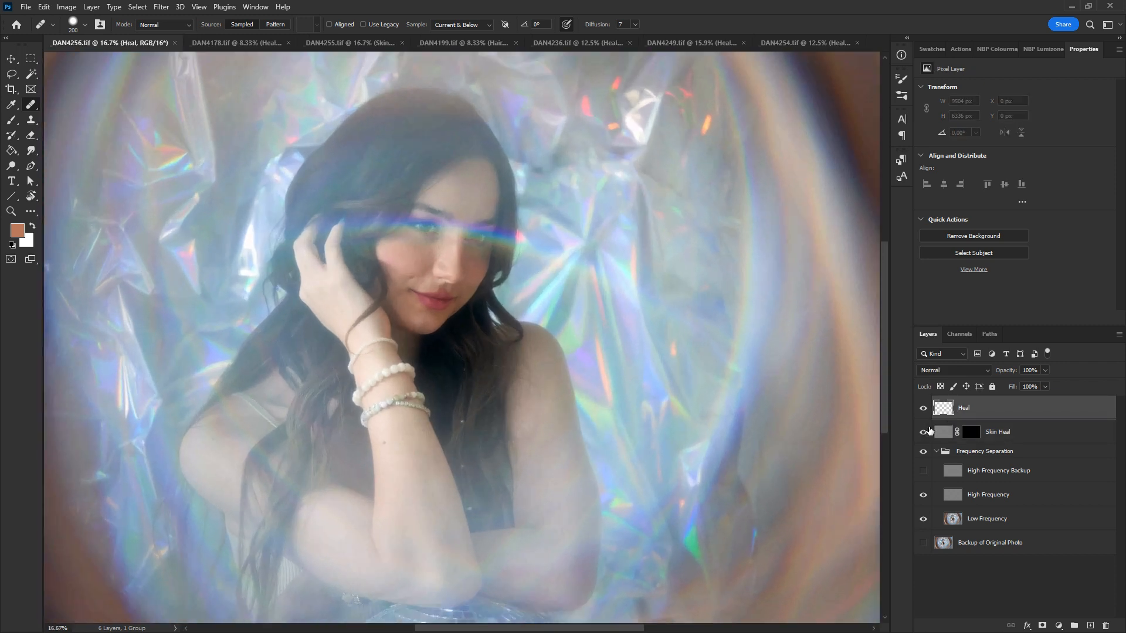
pyautogui.moveTo(647, 289); pyautogui.dragTo(684, 400)
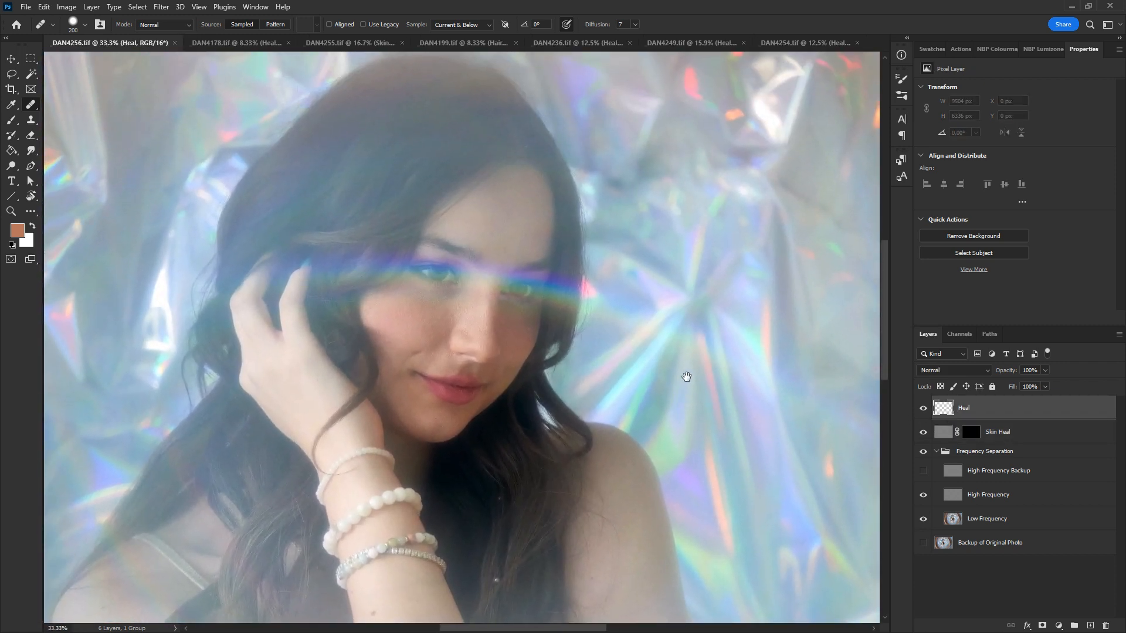
pyautogui.click(924, 408)
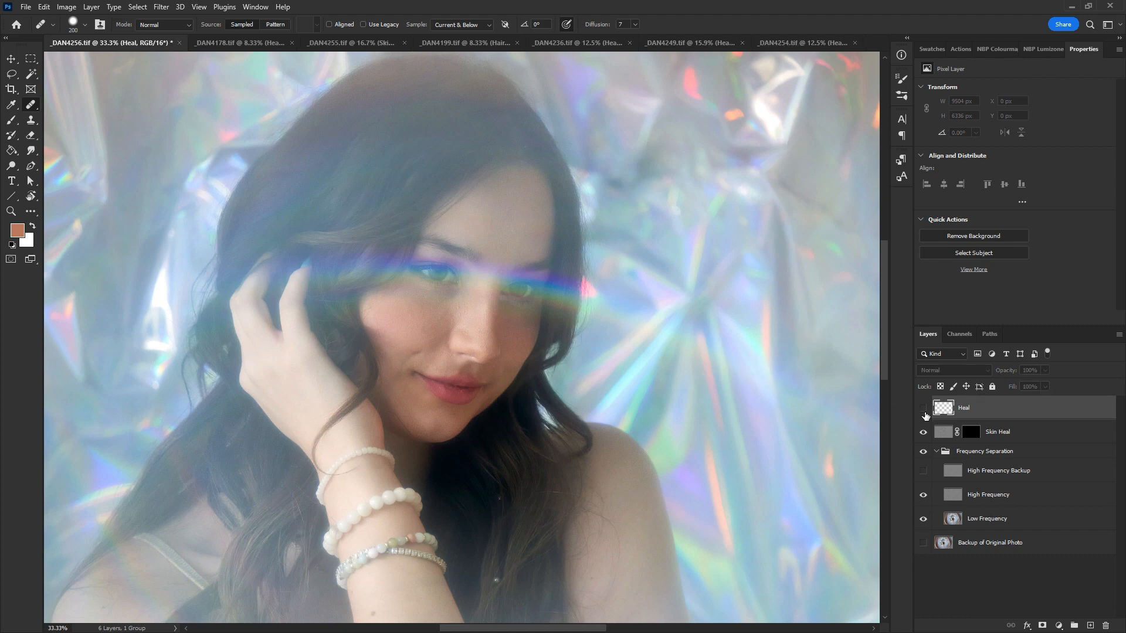
pyautogui.click(923, 408)
# Try to close the prism portrait _DAN4256.tif with the Heal layer shown
pyautogui.hotkey('ctrl', '-')
pyautogui.hotkey('ctrl', '-')
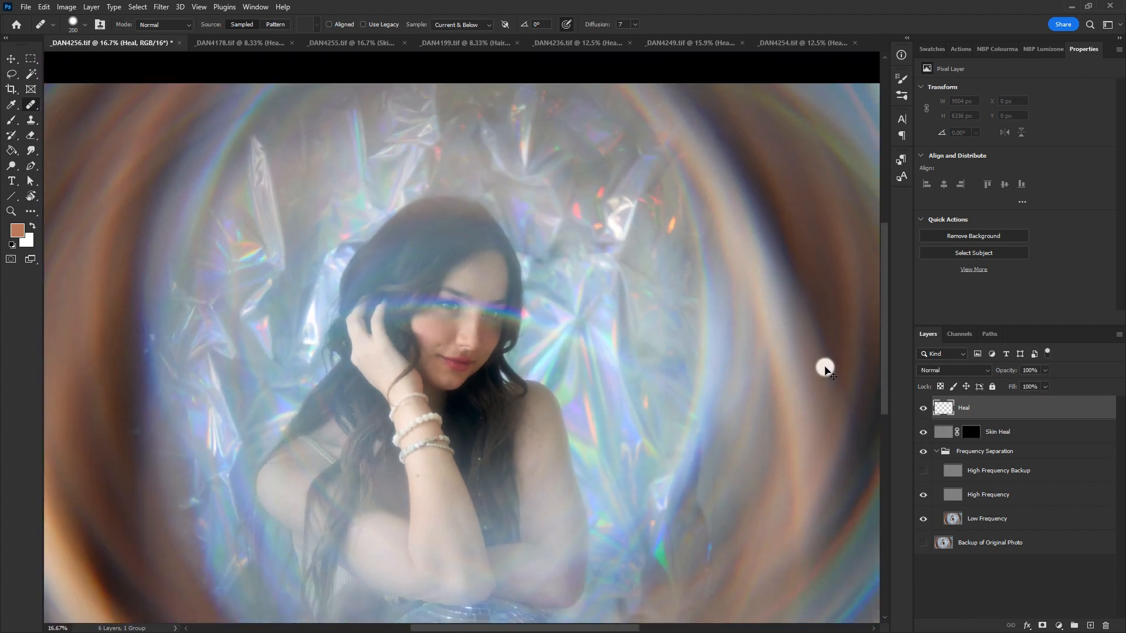
pyautogui.hotkey('ctrl', 'w')
pyautogui.click(604, 340)
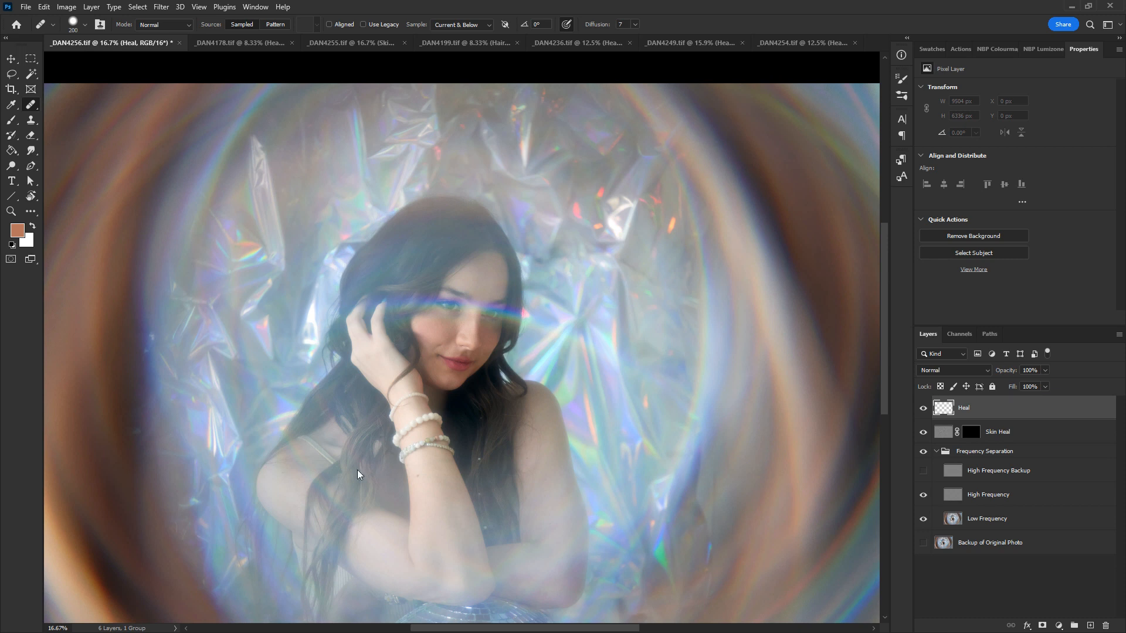